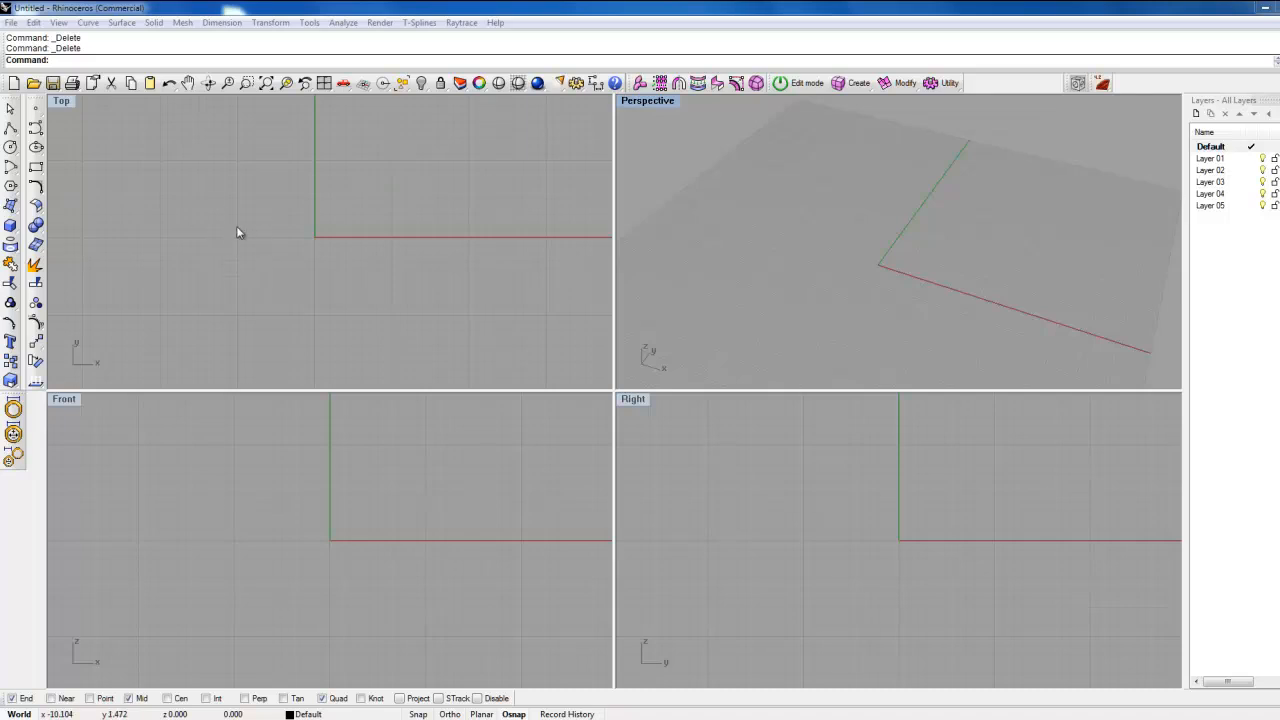
Step: Draw a circle of diameter 20 centred on the origin in the Front view, consulting the Circle command's help topic along the way
right_click_drag(248, 255, 243, 262)
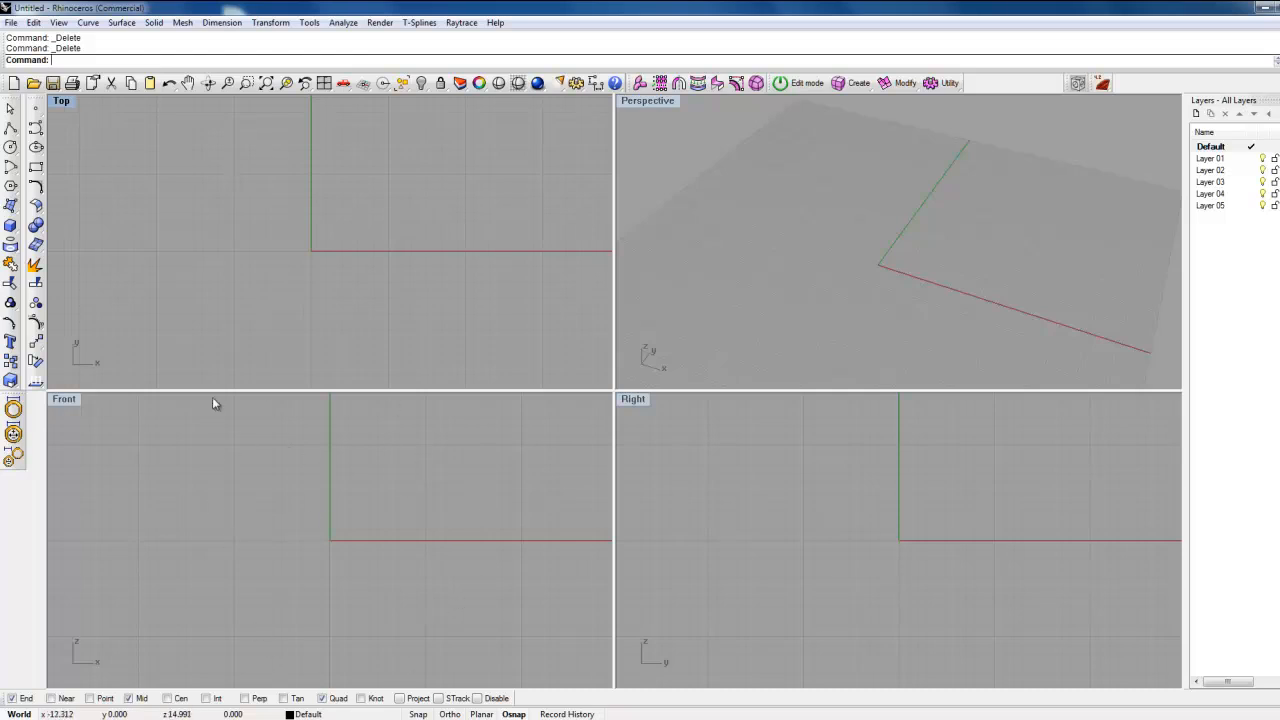
left_click(10, 147)
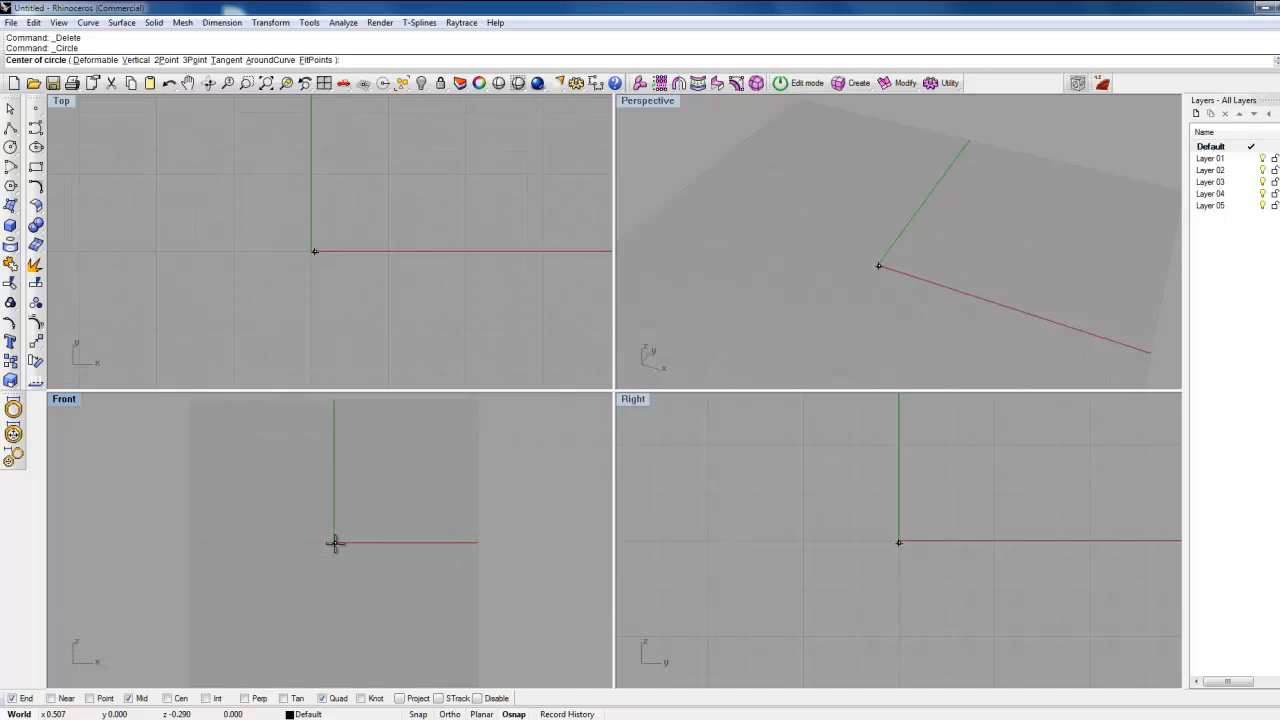
scroll(338, 545, "up", 20)
right_click_drag(332, 544, 366, 557)
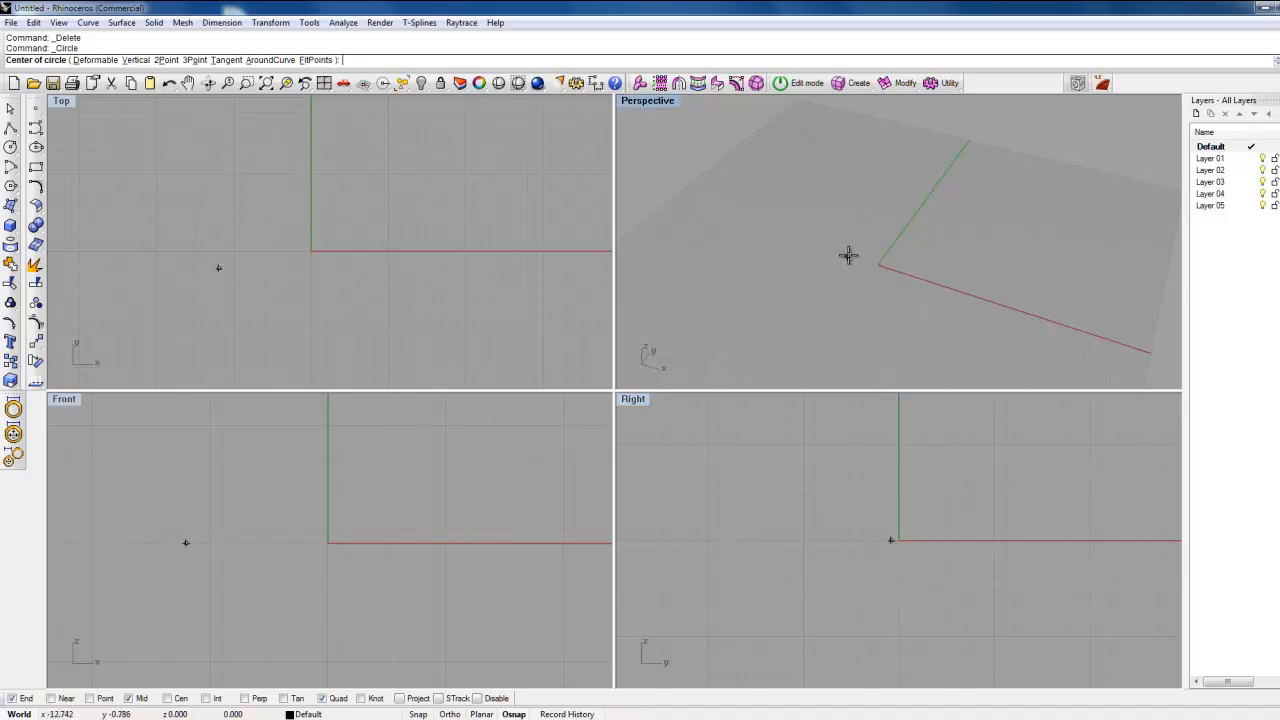
right_click_drag(830, 290, 875, 210)
scroll(883, 211, "up", 5)
scroll(883, 211, "down", 9)
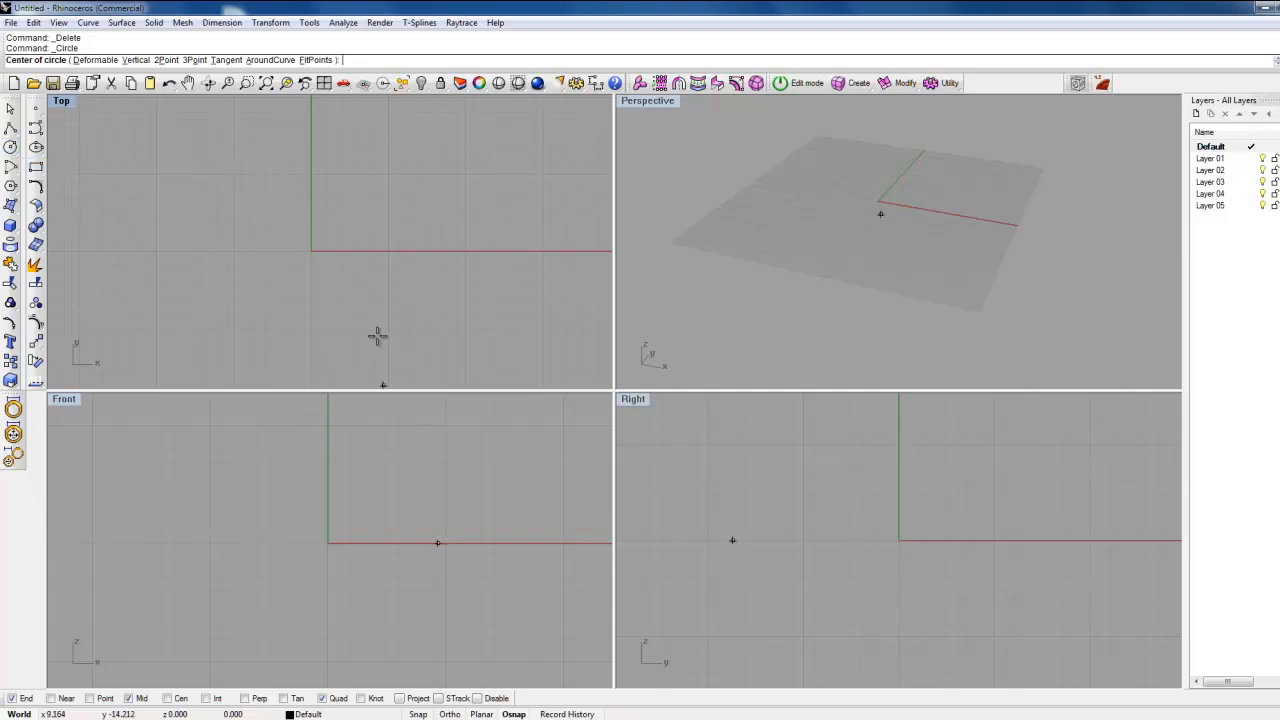
left_click(494, 23)
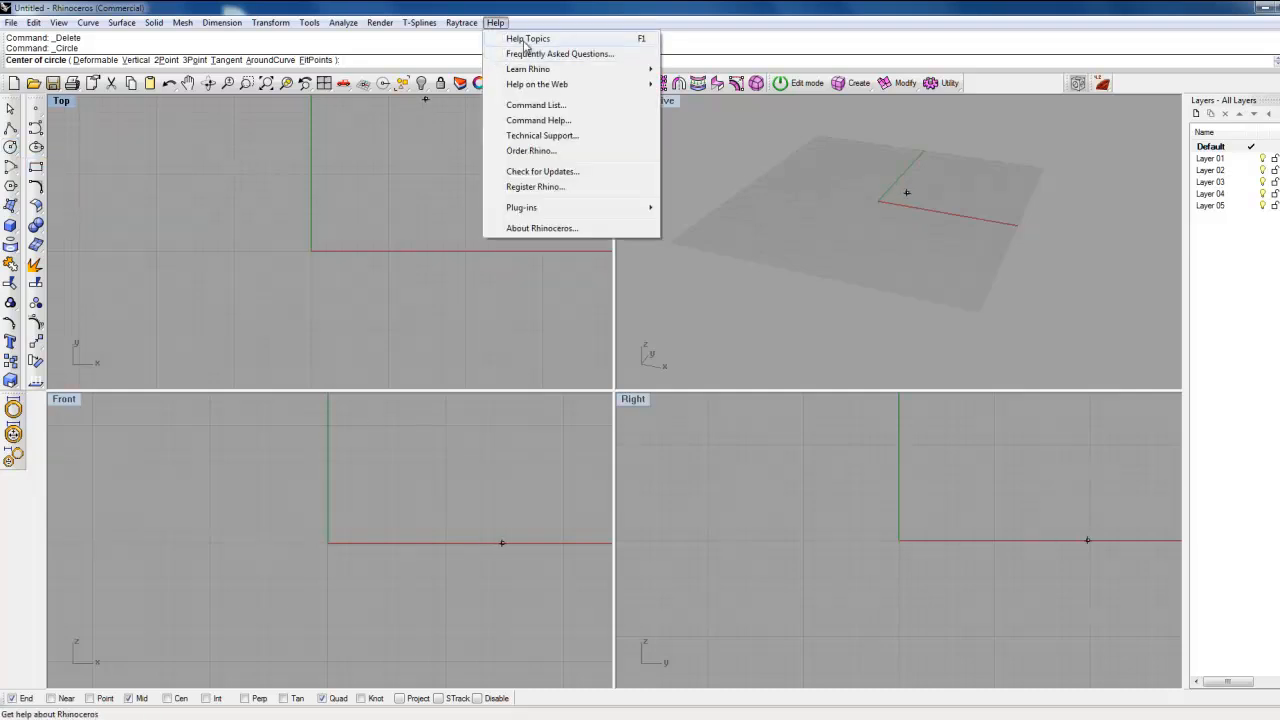
left_click(525, 39)
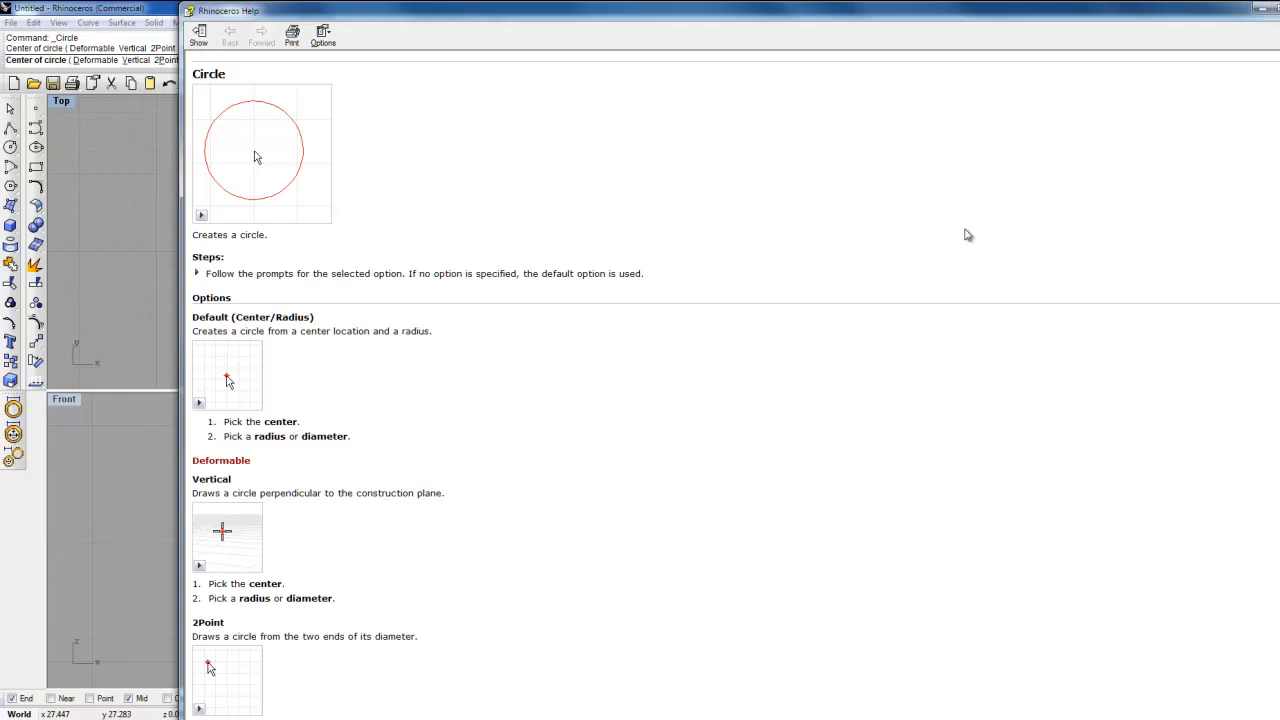
left_click(1277, 8)
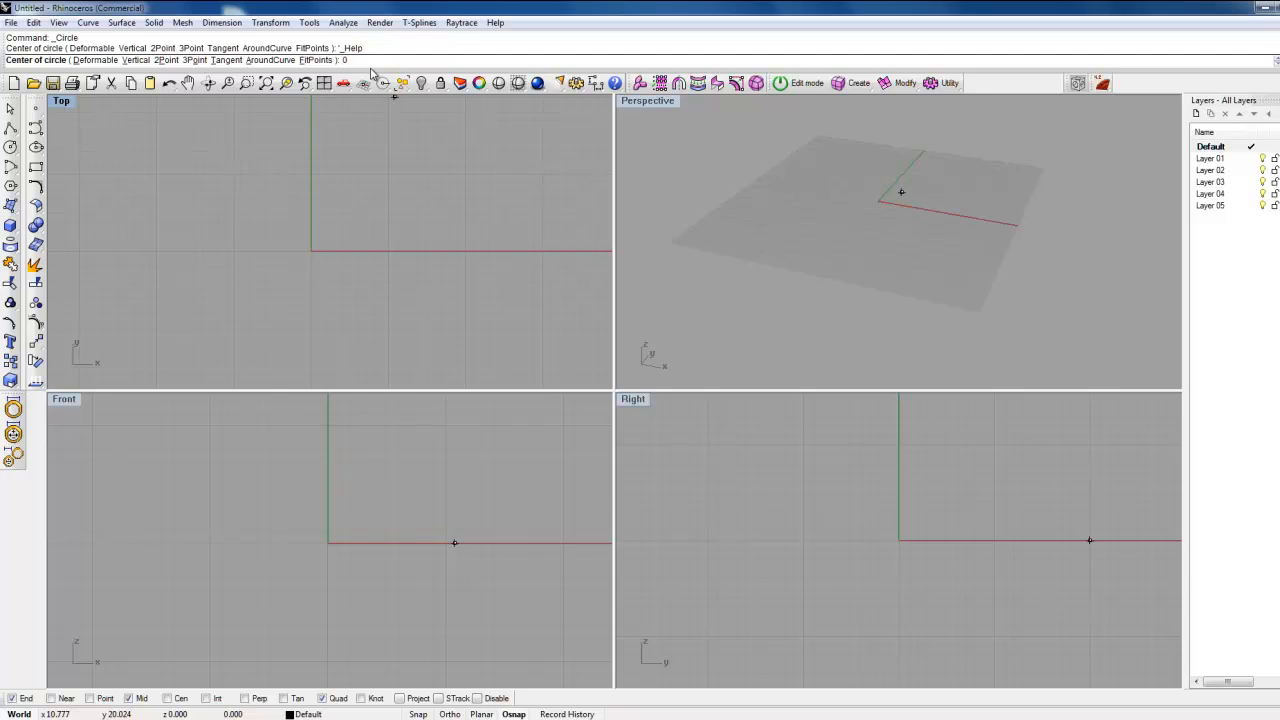
key("Return")
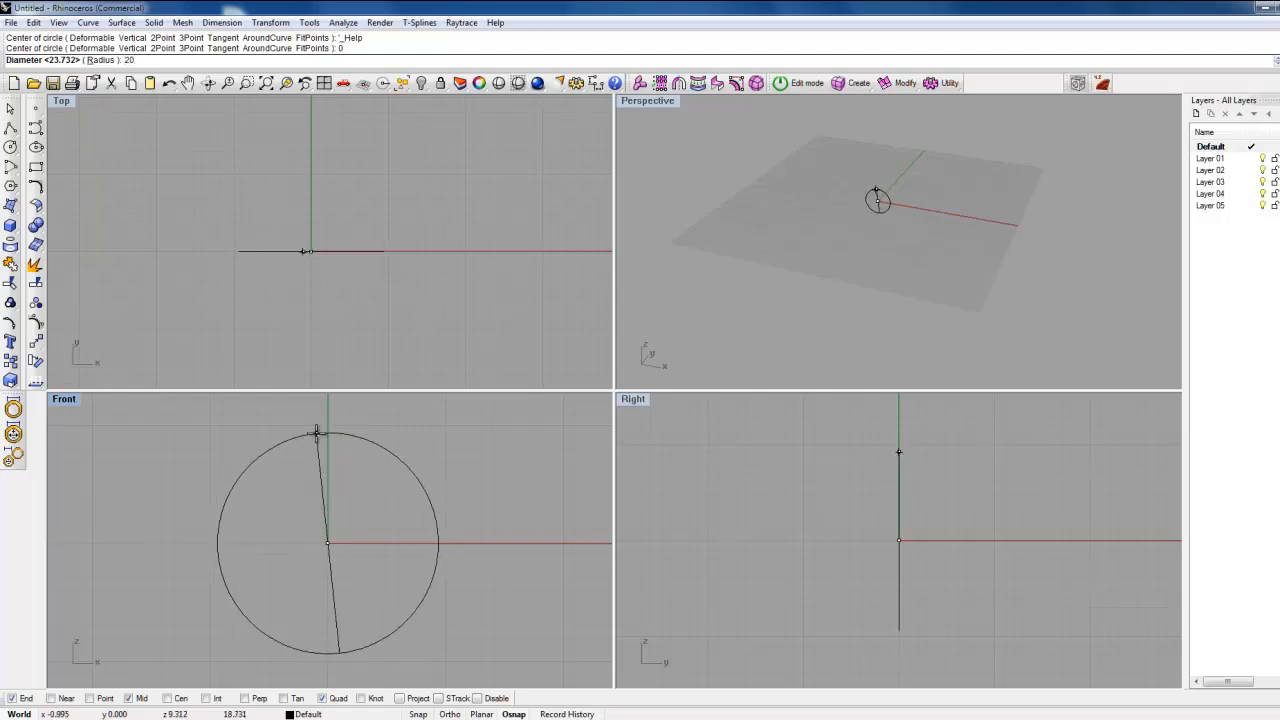
key("Return")
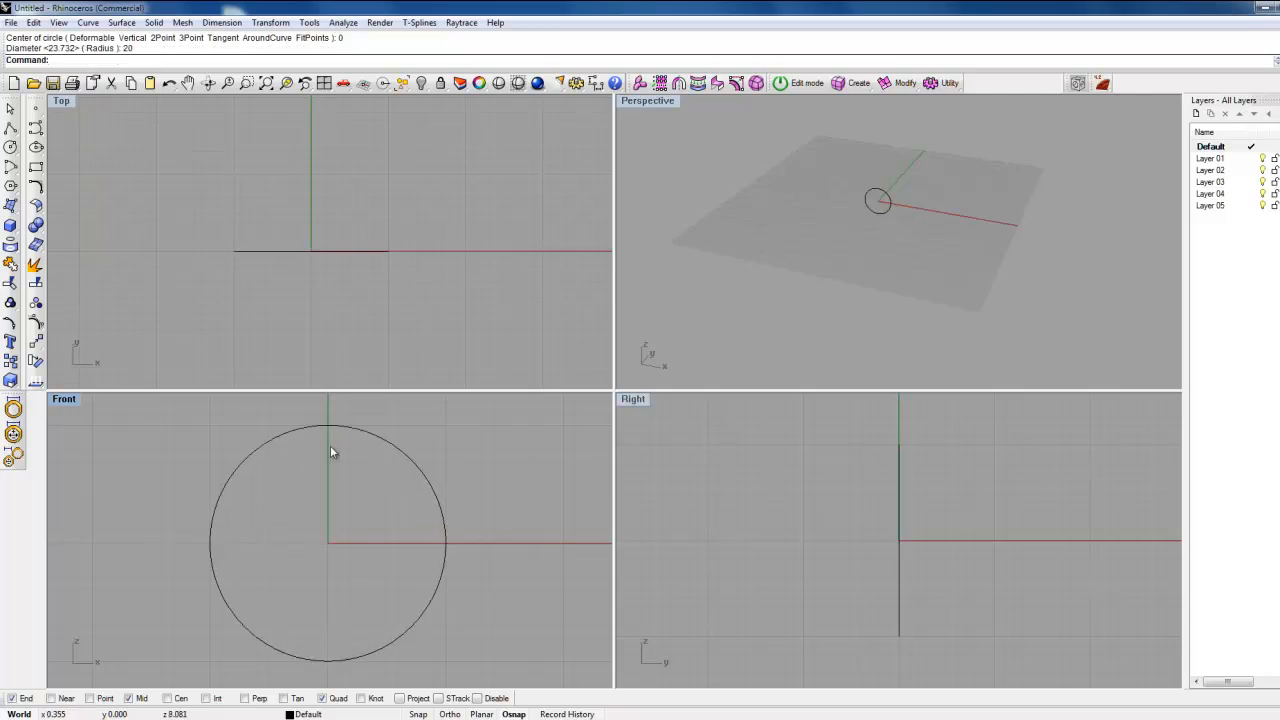
left_click(401, 457)
left_click(443, 454)
left_click(417, 463)
scroll(462, 482, "down", 3)
scroll(331, 443, "up", 3)
scroll(340, 450, "down", 3)
right_click_drag(403, 480, 399, 529)
left_click(498, 513)
left_click(384, 485)
left_click(396, 460)
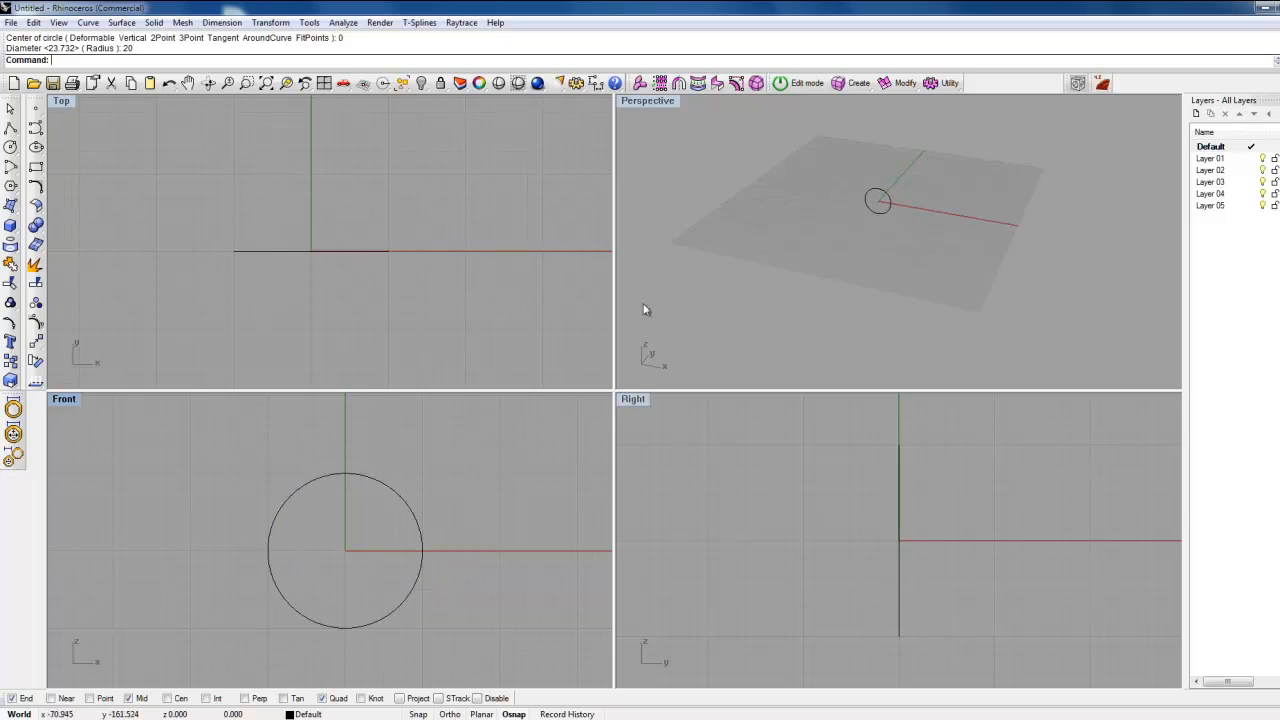
scroll(855, 215, "up", 4)
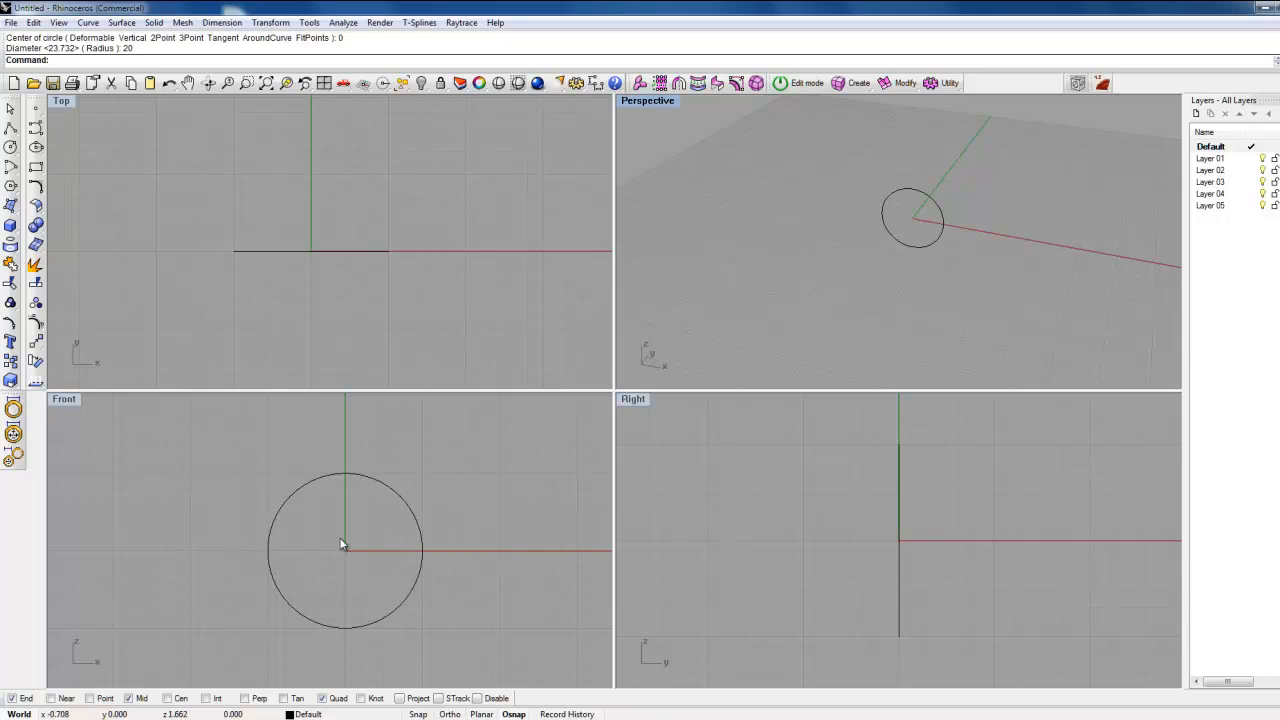
Step: Draw a centre-based rectangle with the Rounded option in the Top view at the circle's +X quadrant point, length 2 and width 7
right_click_drag(378, 337, 334, 331)
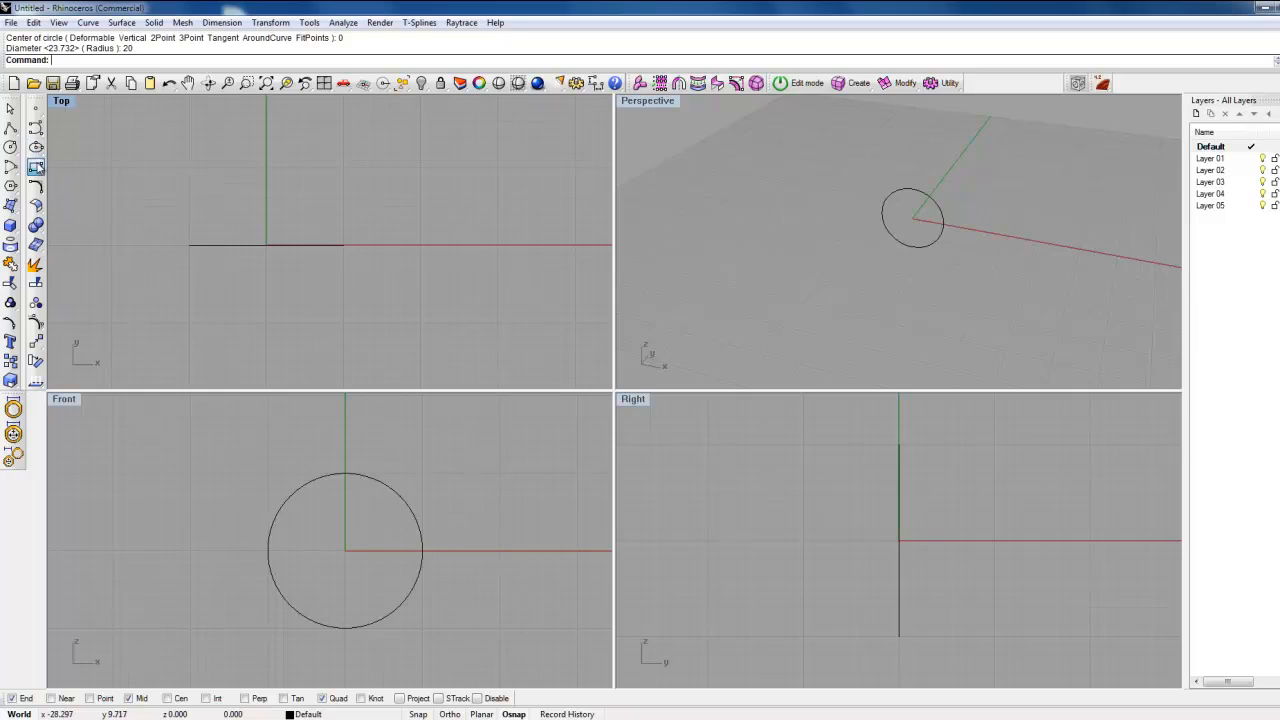
left_click(40, 170)
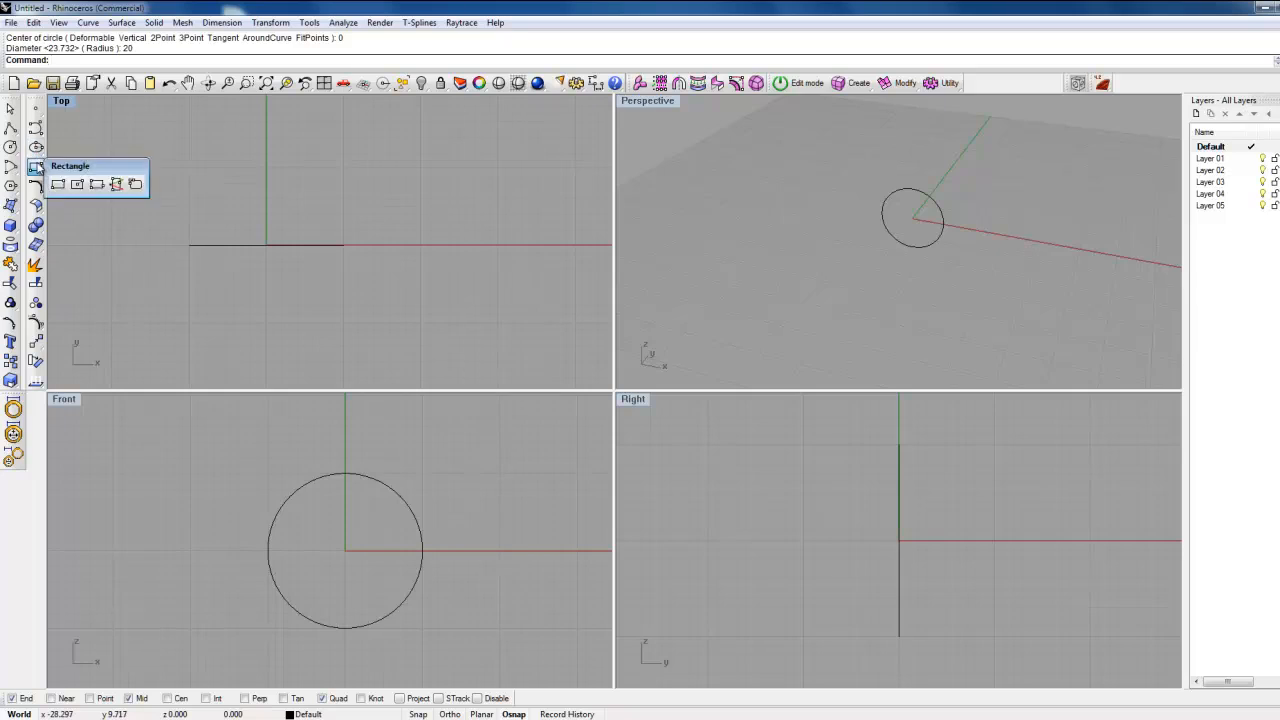
left_click(78, 186)
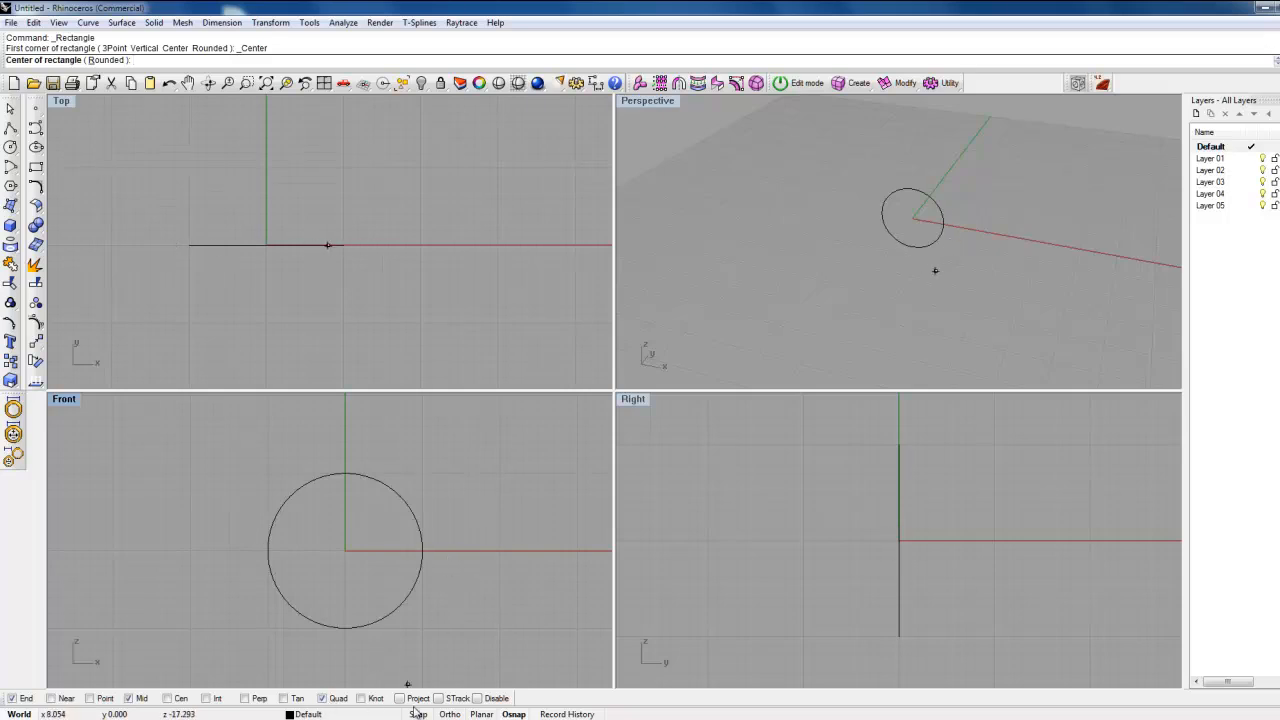
left_click(513, 716)
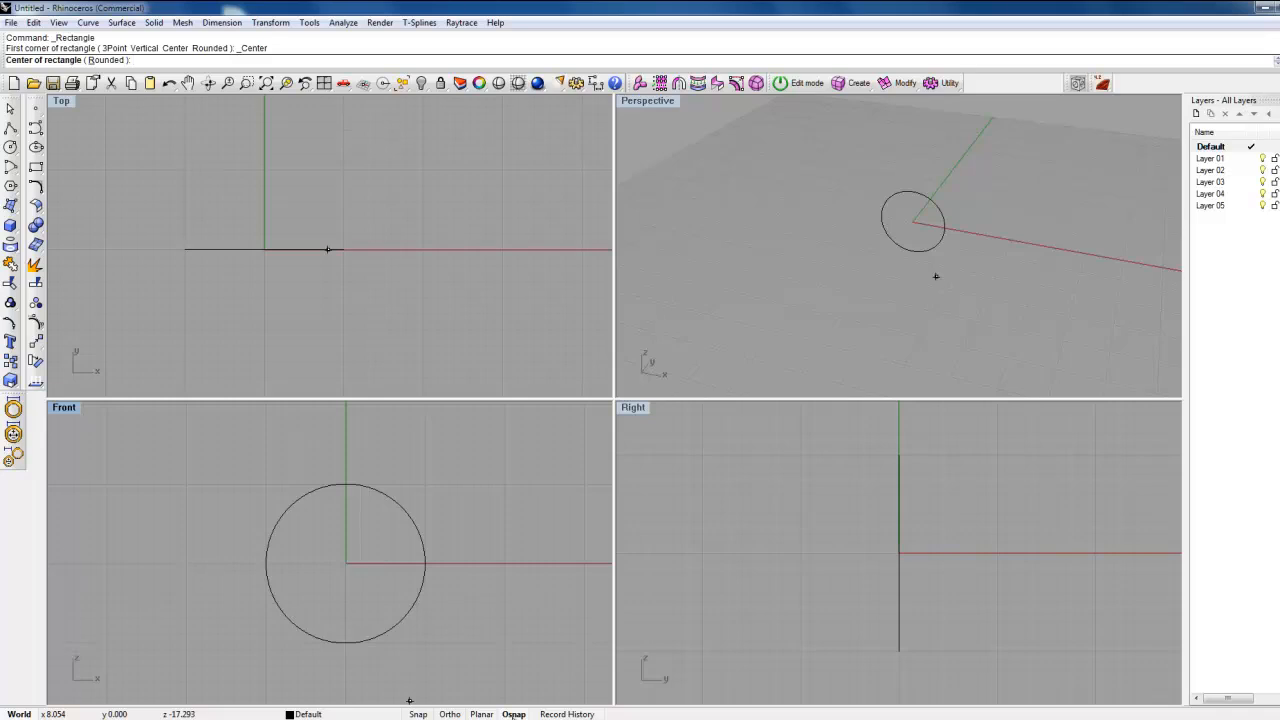
left_click(513, 714)
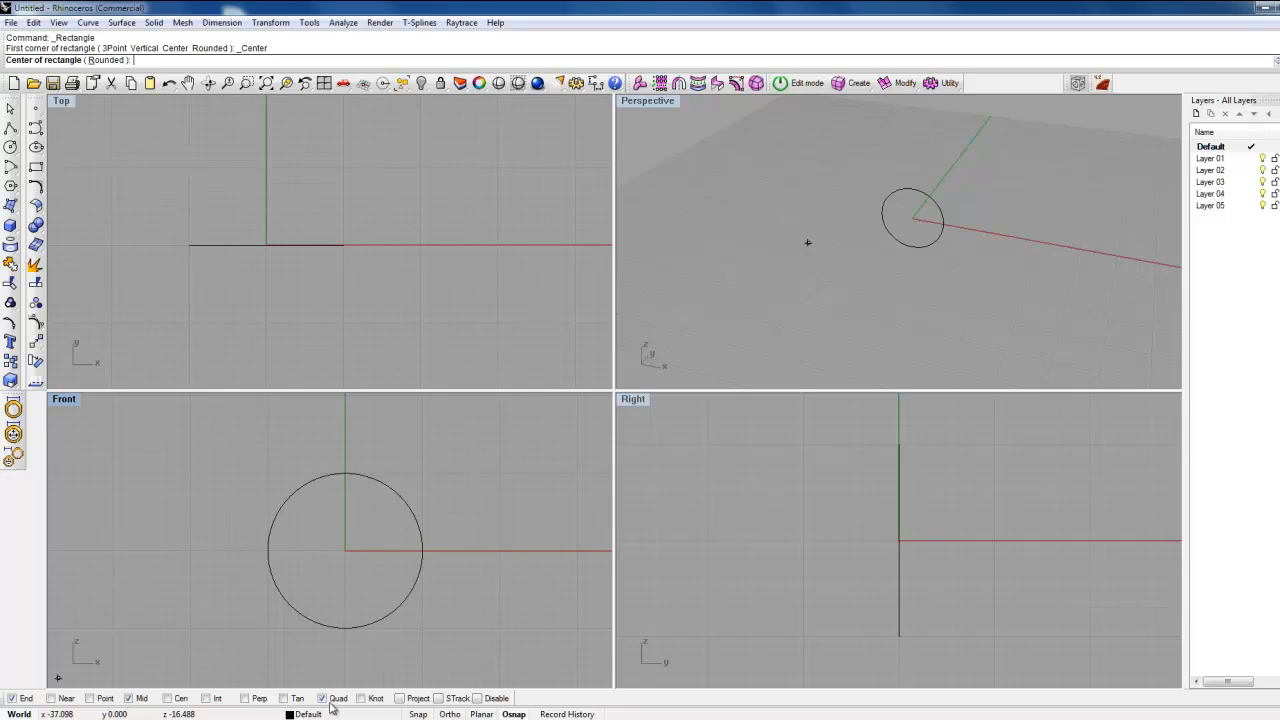
left_click(344, 245)
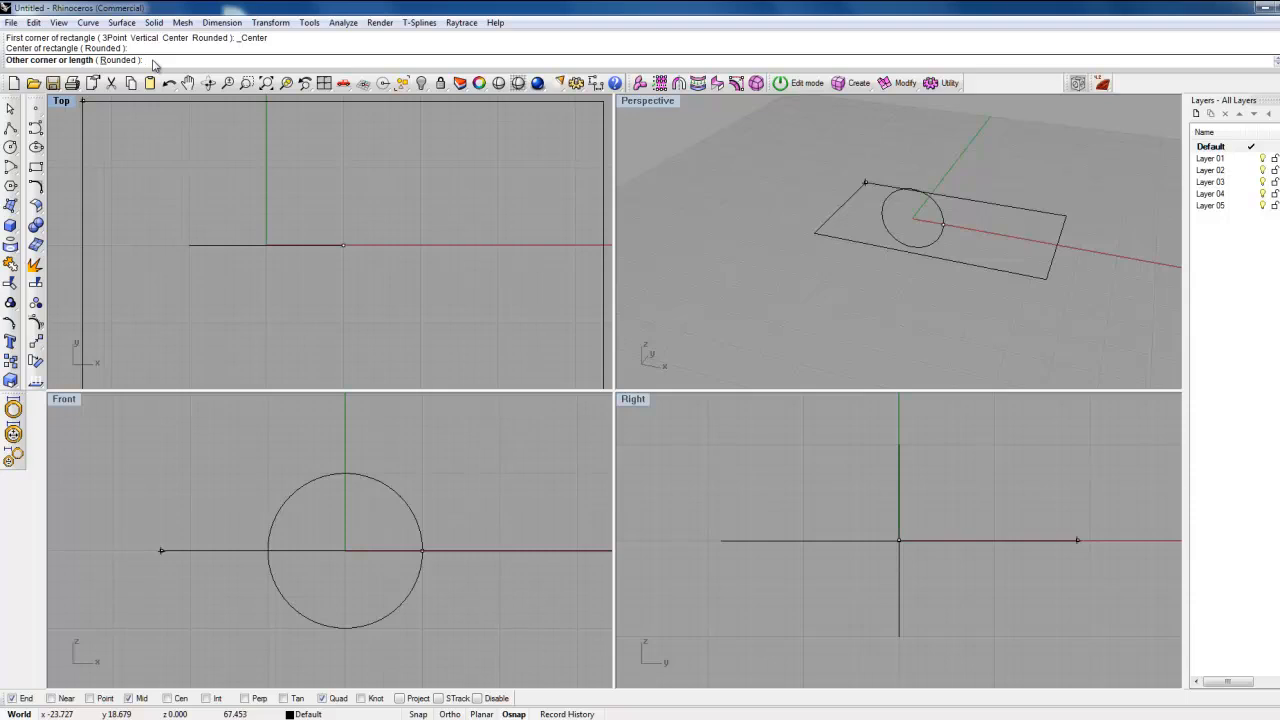
key("Return")
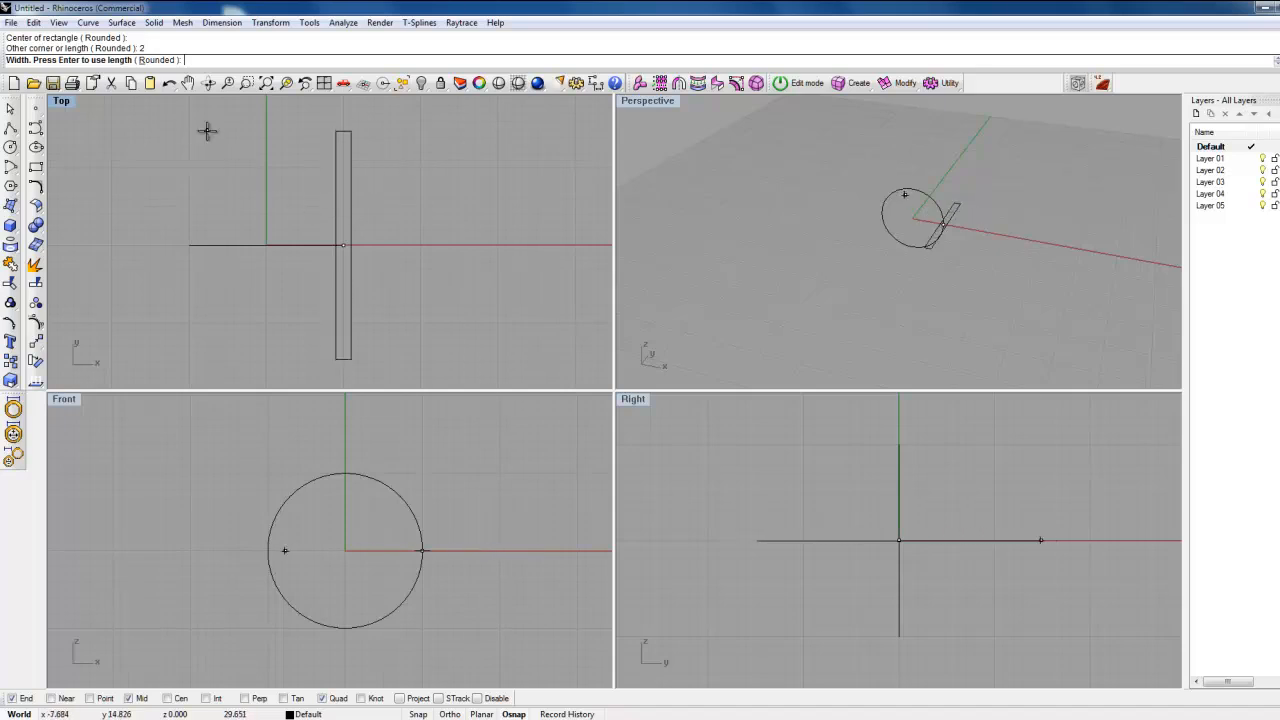
left_click(155, 60)
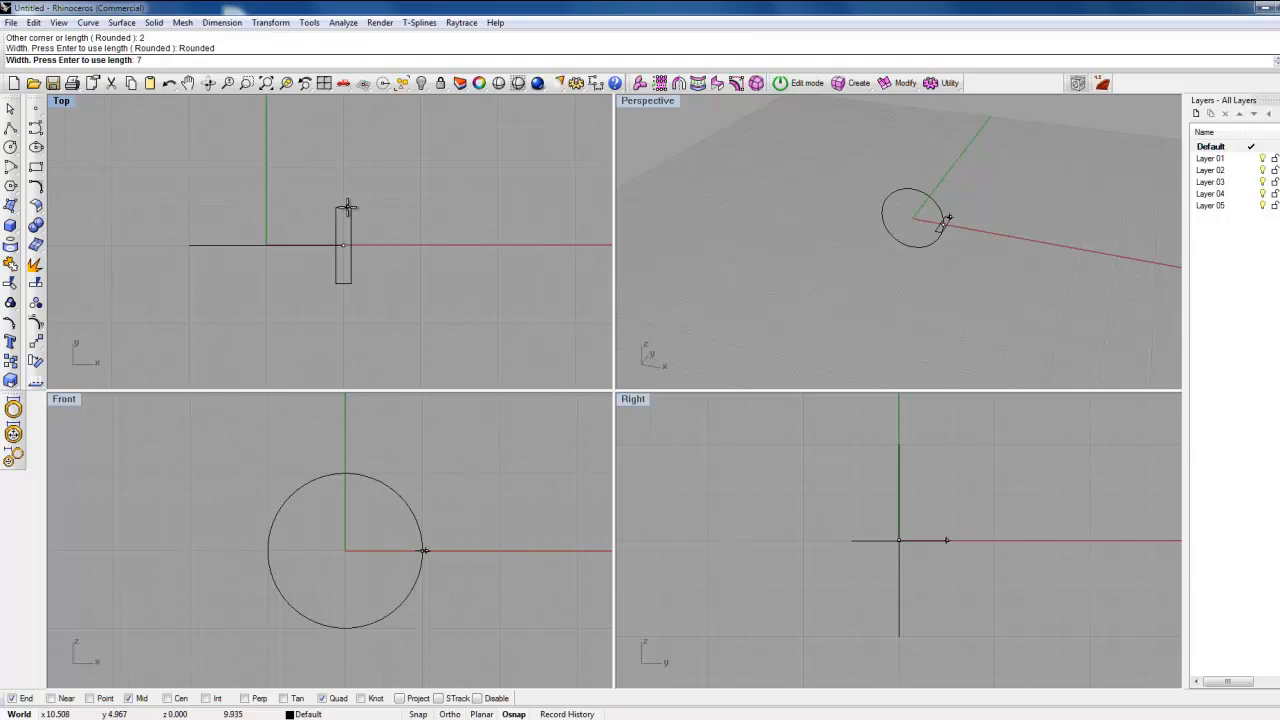
key("Return")
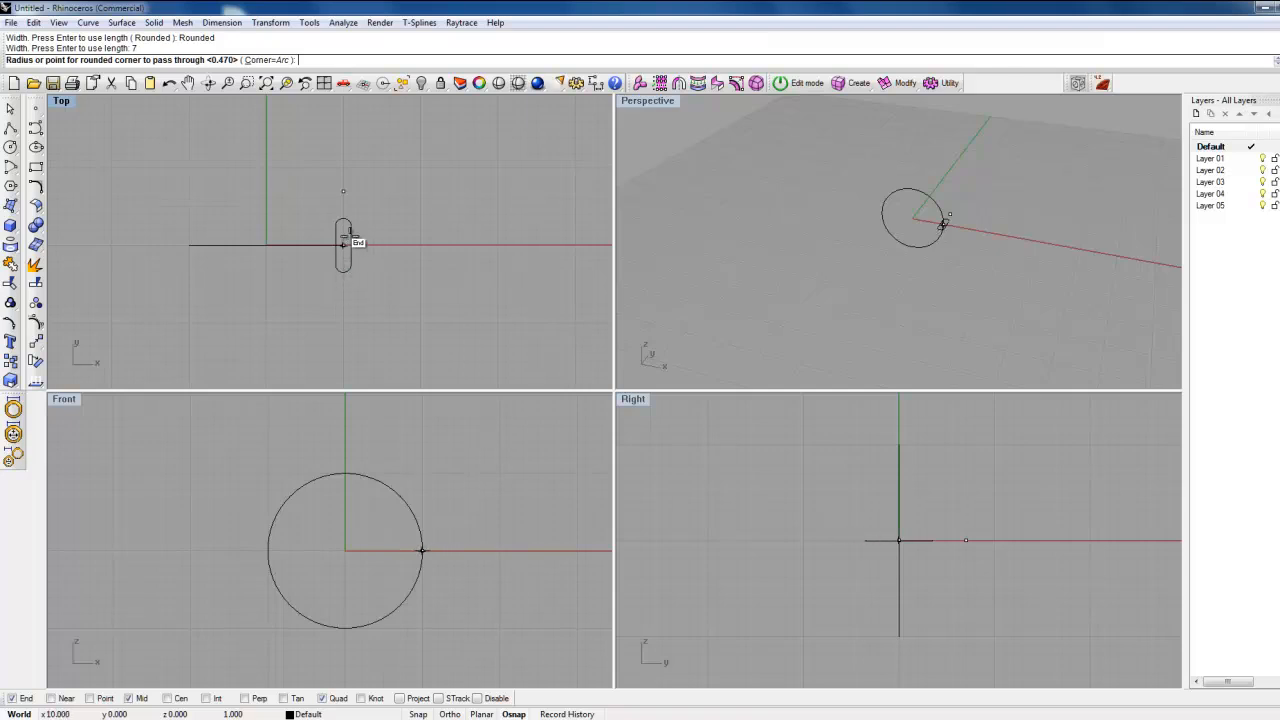
Step: Round the rectangle's corners freehand with arc corners of about 0.46 radius
scroll(344, 228, "up", 3)
scroll(344, 228, "up", 5)
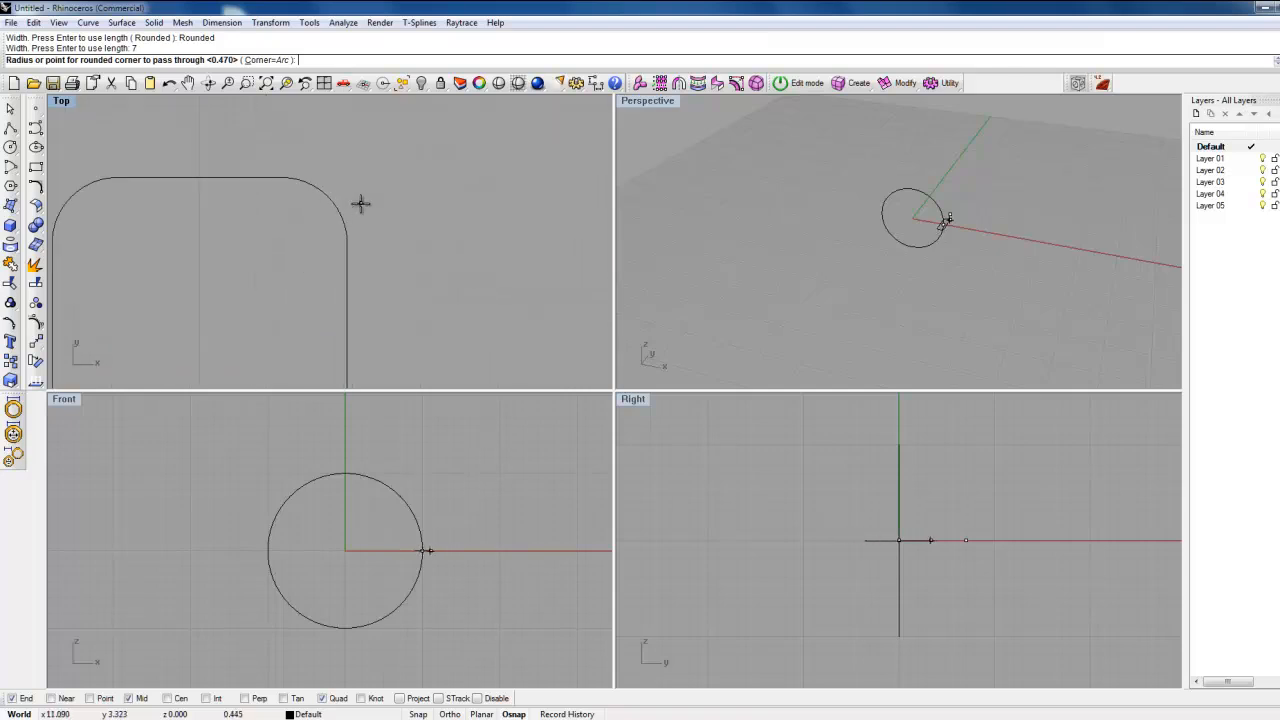
scroll(345, 205, "down", 1)
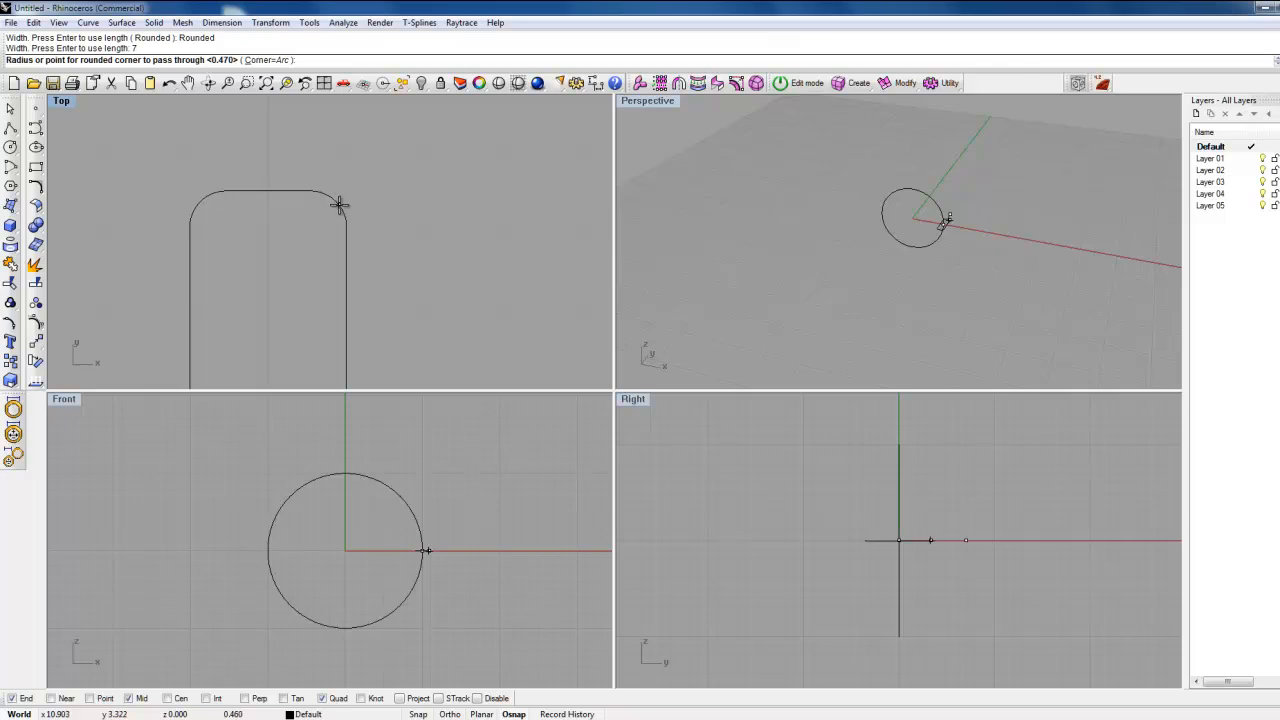
left_click(339, 204)
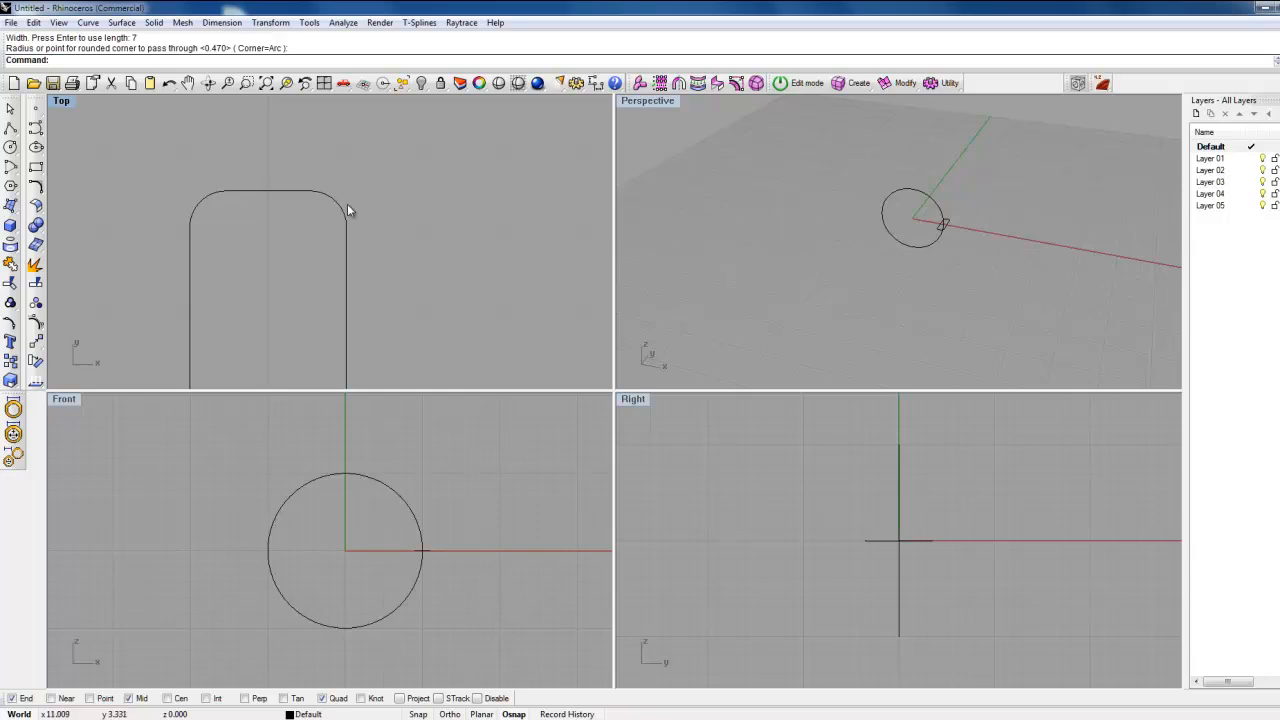
scroll(390, 196, "down", 6)
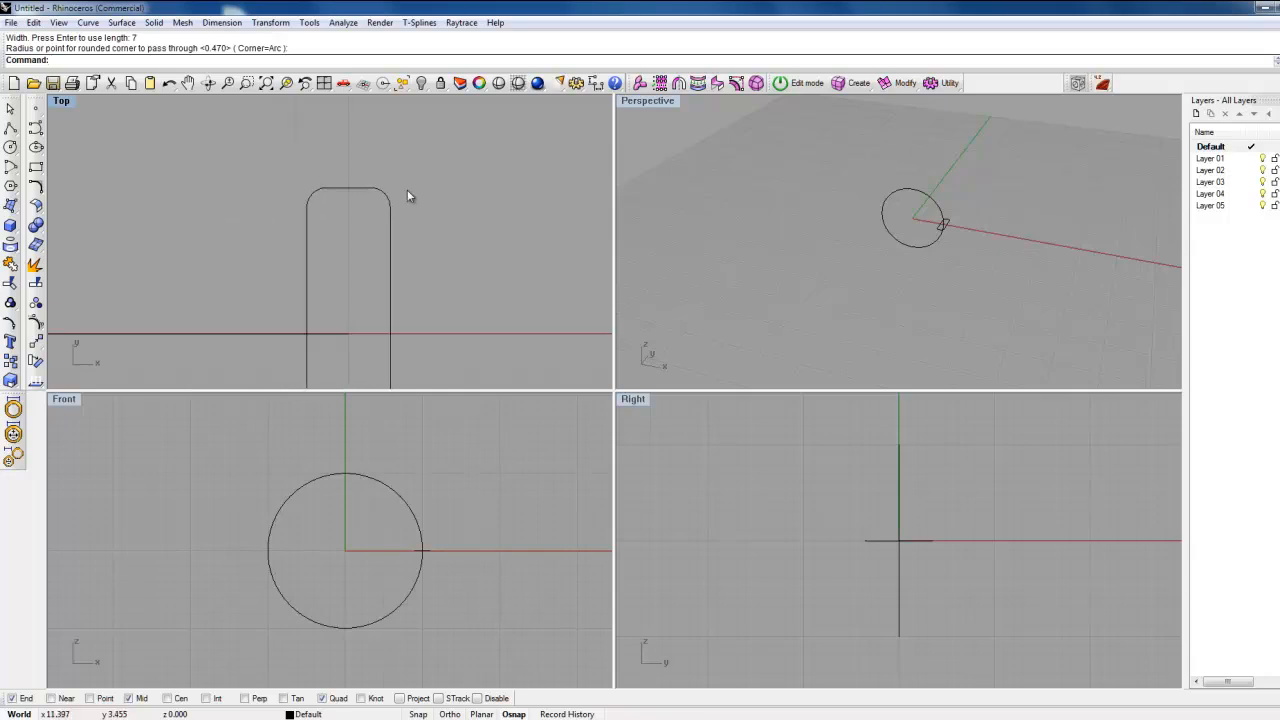
scroll(403, 205, "down", 2)
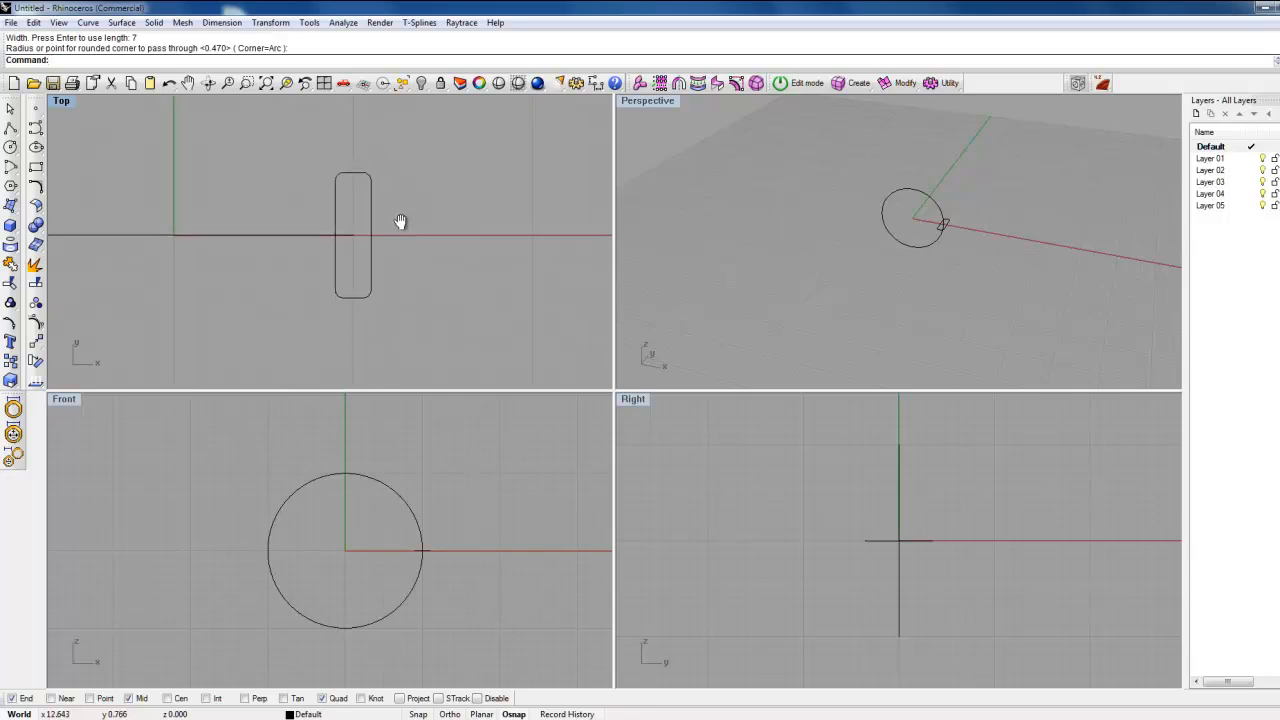
Step: Move the rounded rectangle from the midpoint of its inner long side to the circle's quadrant so it sits outside the circle
left_click(382, 287)
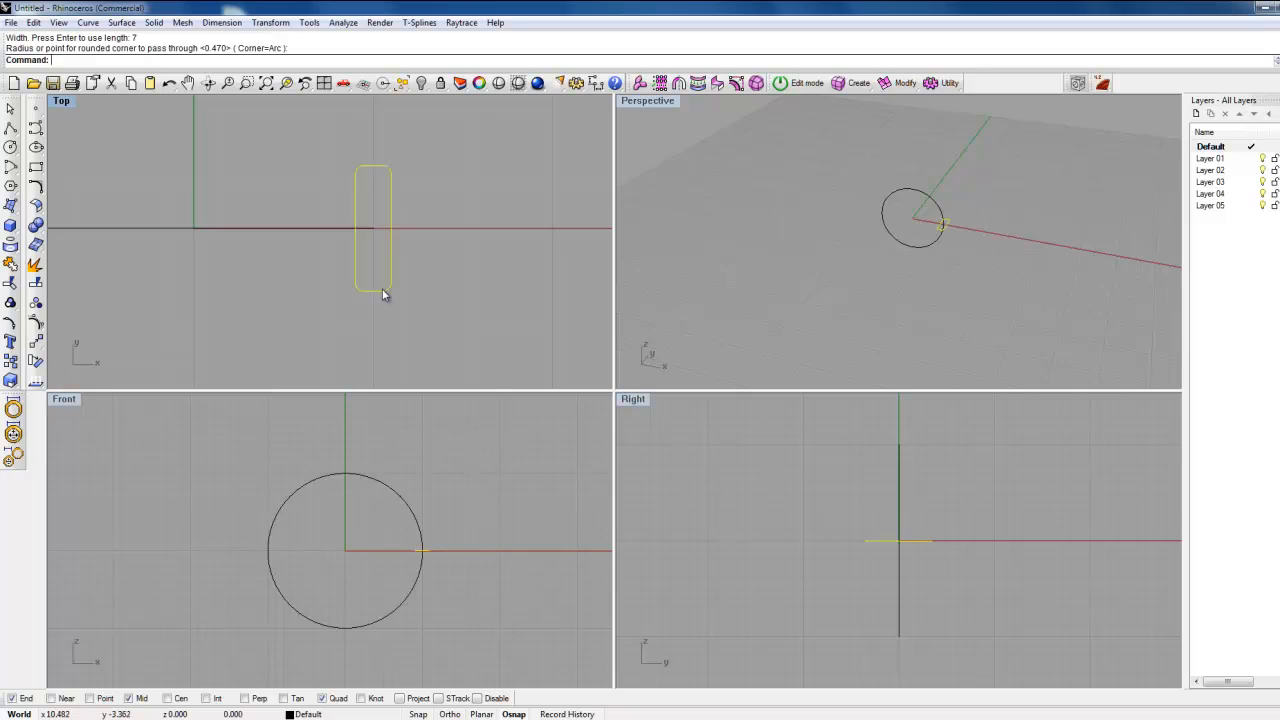
scroll(408, 547, "up", 15)
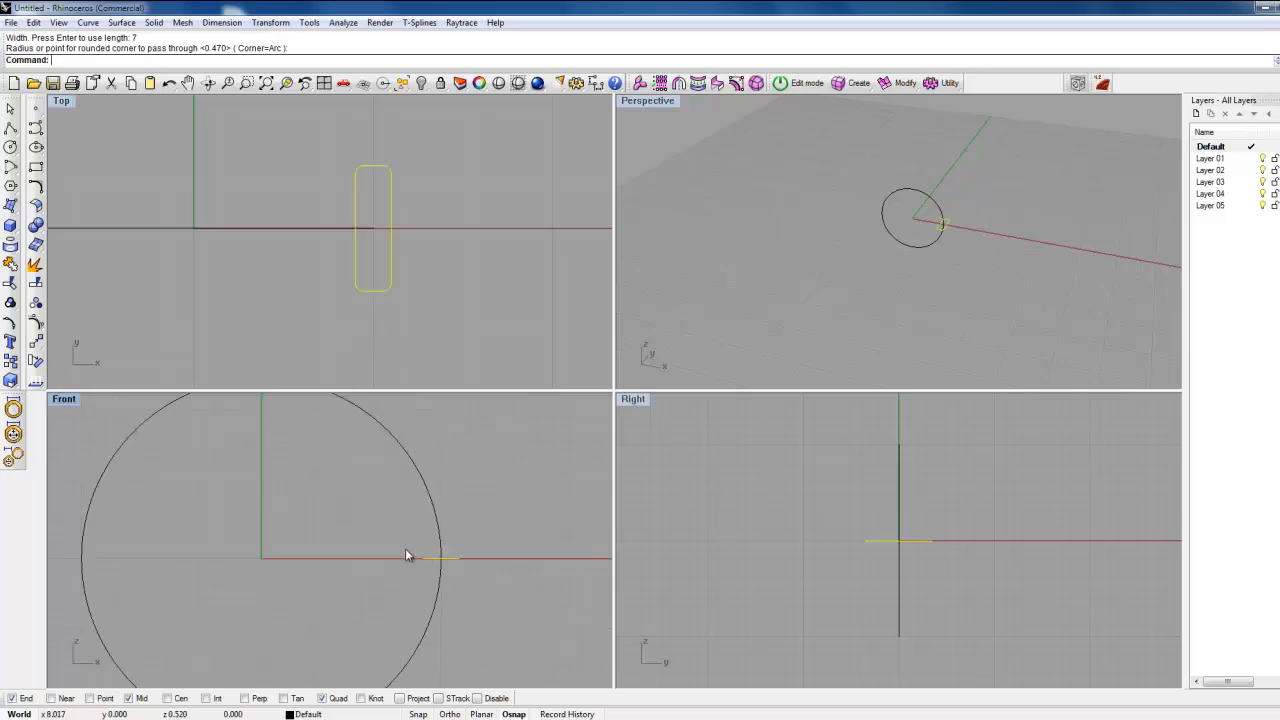
scroll(465, 579, "down", 8)
right_click_drag(493, 602, 440, 592)
scroll(432, 589, "down", 3)
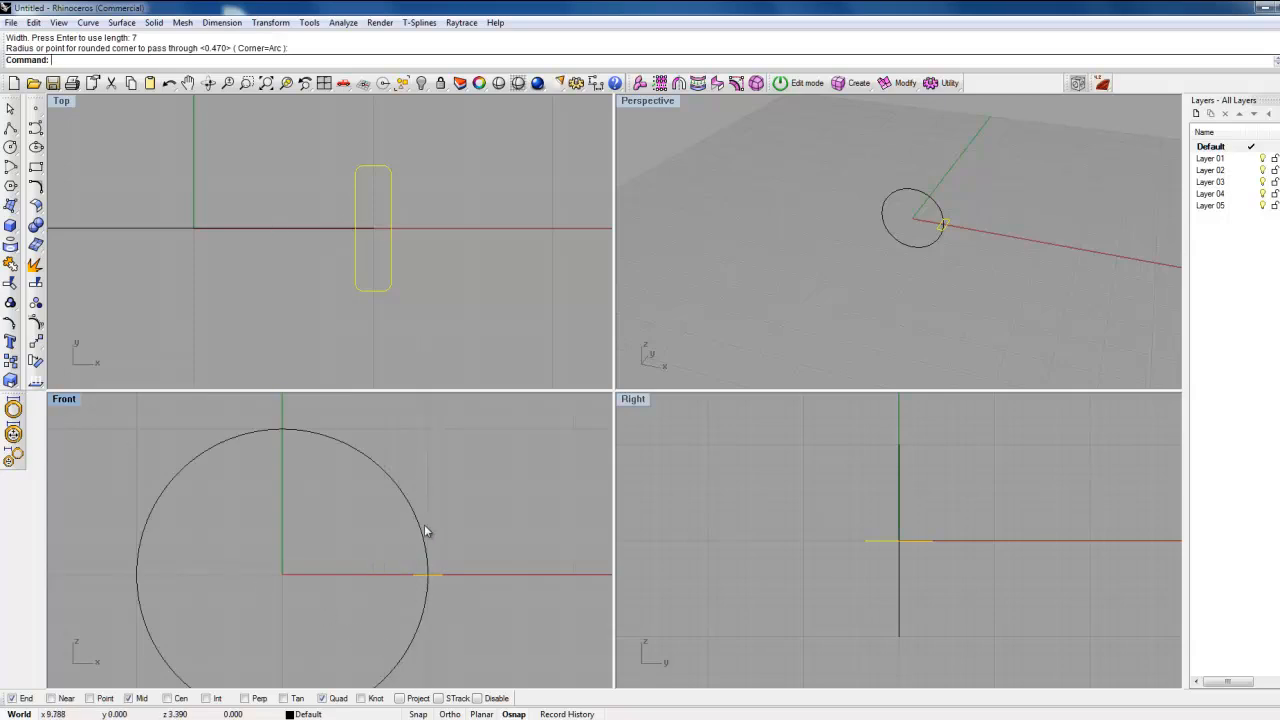
left_click(270, 22)
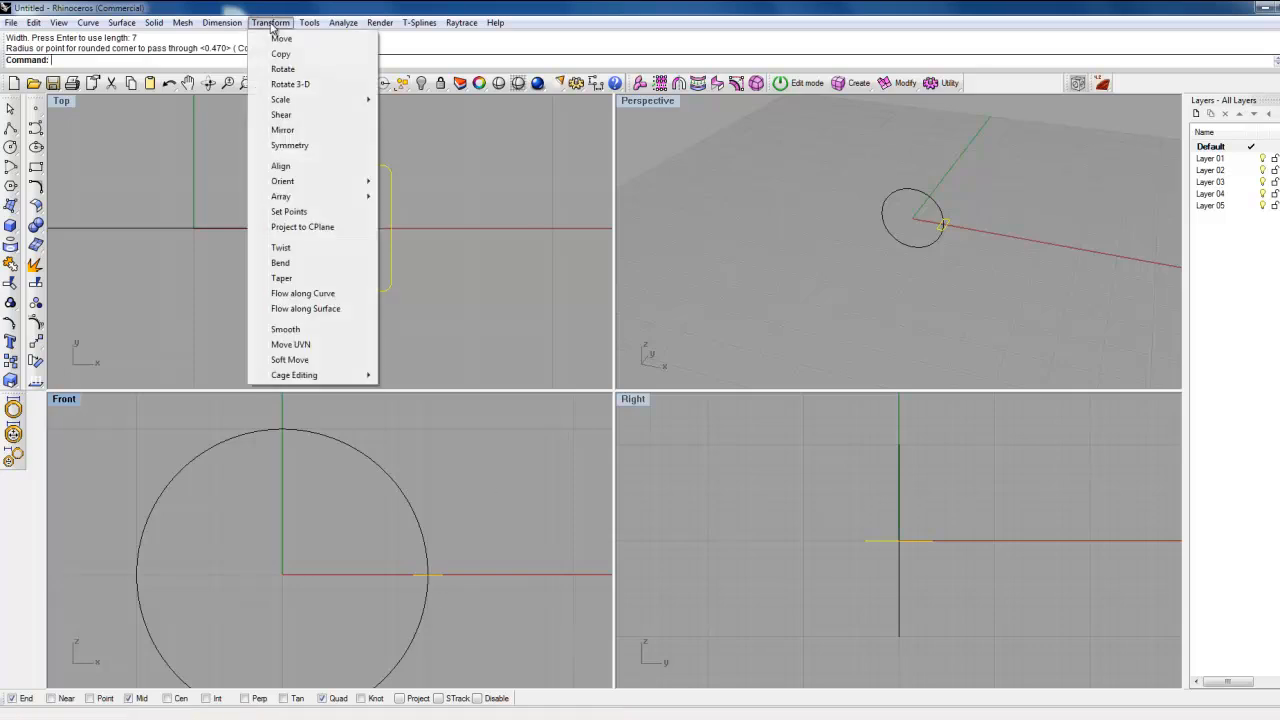
left_click(273, 40)
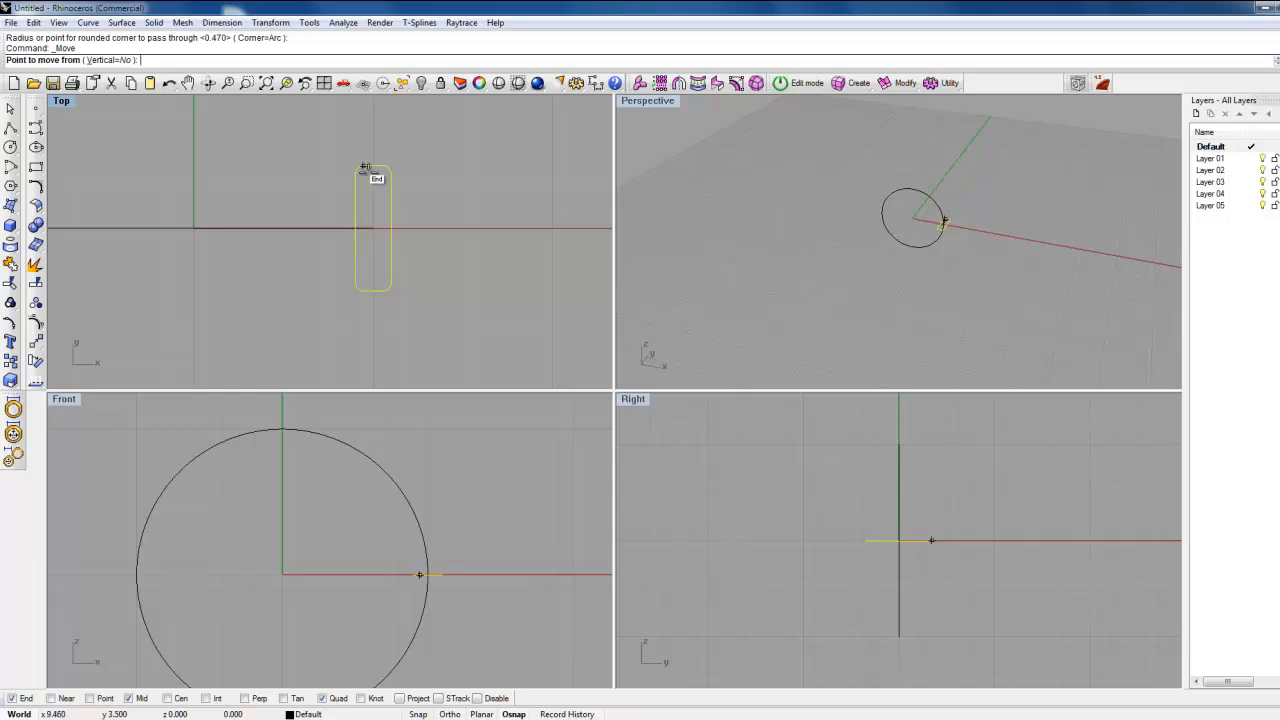
left_click(363, 227)
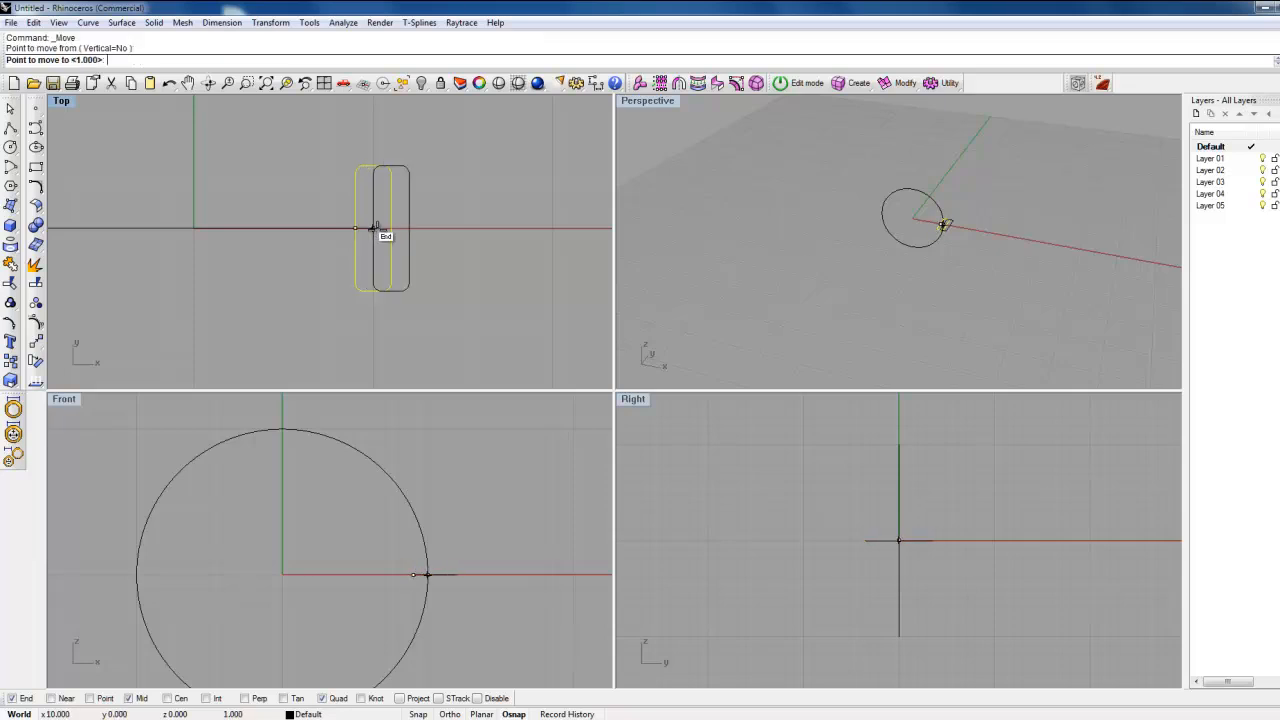
left_click(375, 228)
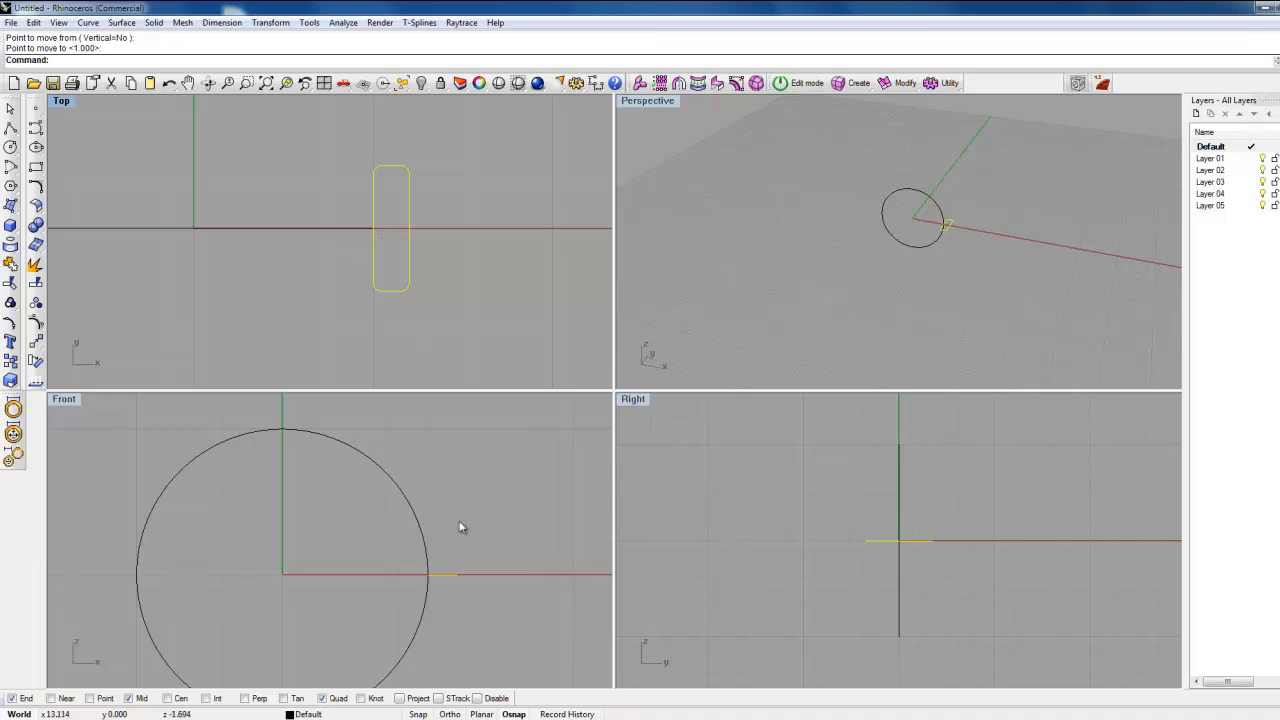
left_click(430, 284)
Step: Sweep the rounded rectangle along the circle with Sweep 1 Rail, using the Freeform style and Do not simplify
scroll(394, 222, "down", 4)
scroll(476, 167, "up", 2)
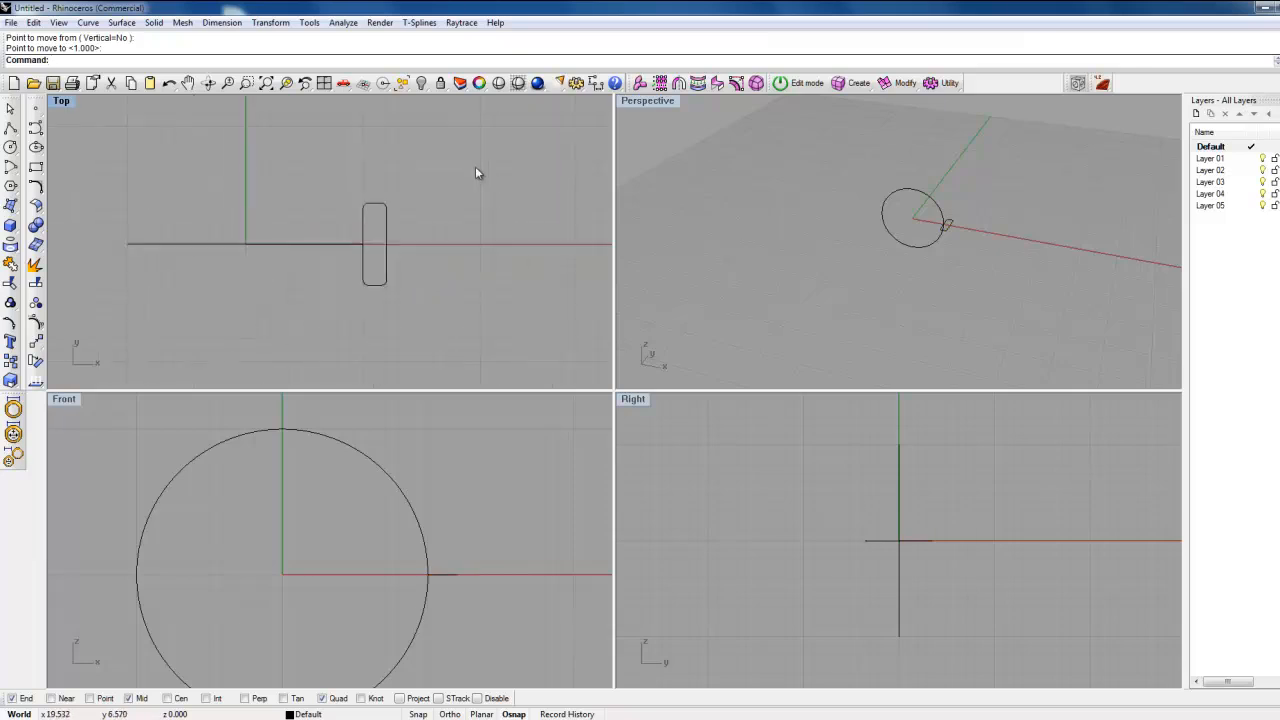
right_click_drag(926, 262, 906, 223)
scroll(976, 196, "up", 5)
scroll(922, 223, "up", 5)
scroll(922, 230, "down", 4)
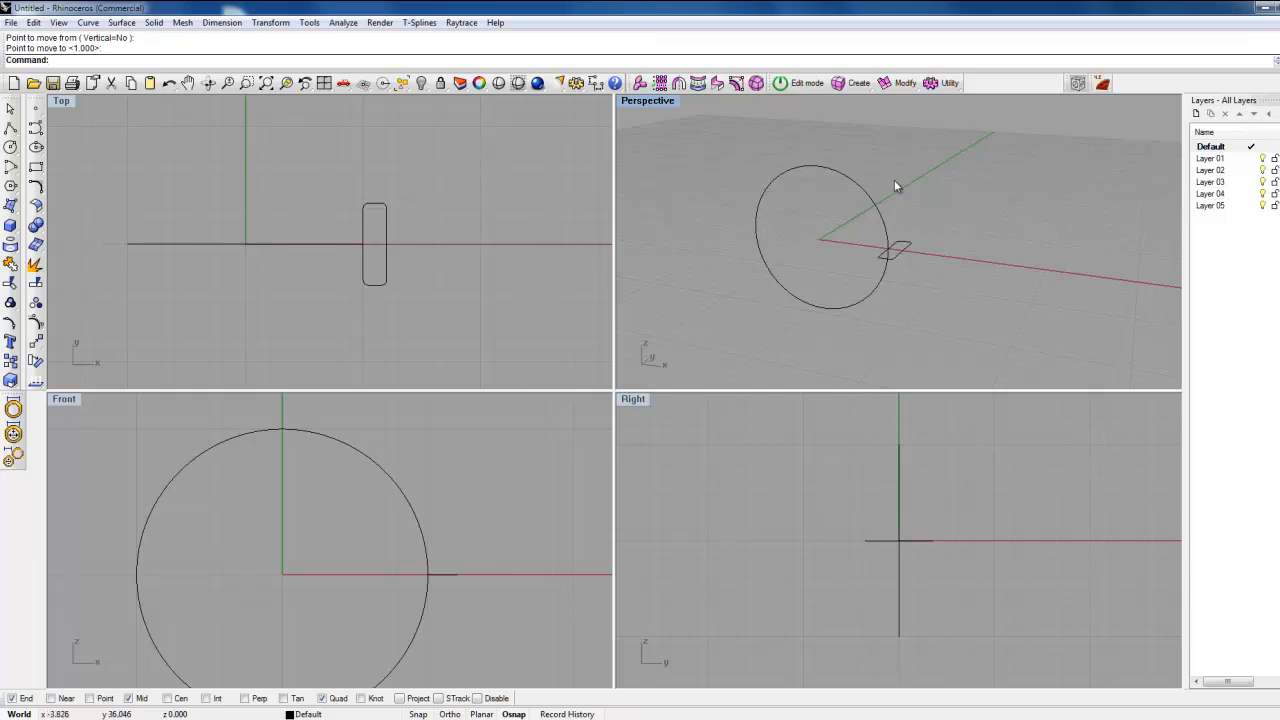
left_click(123, 23)
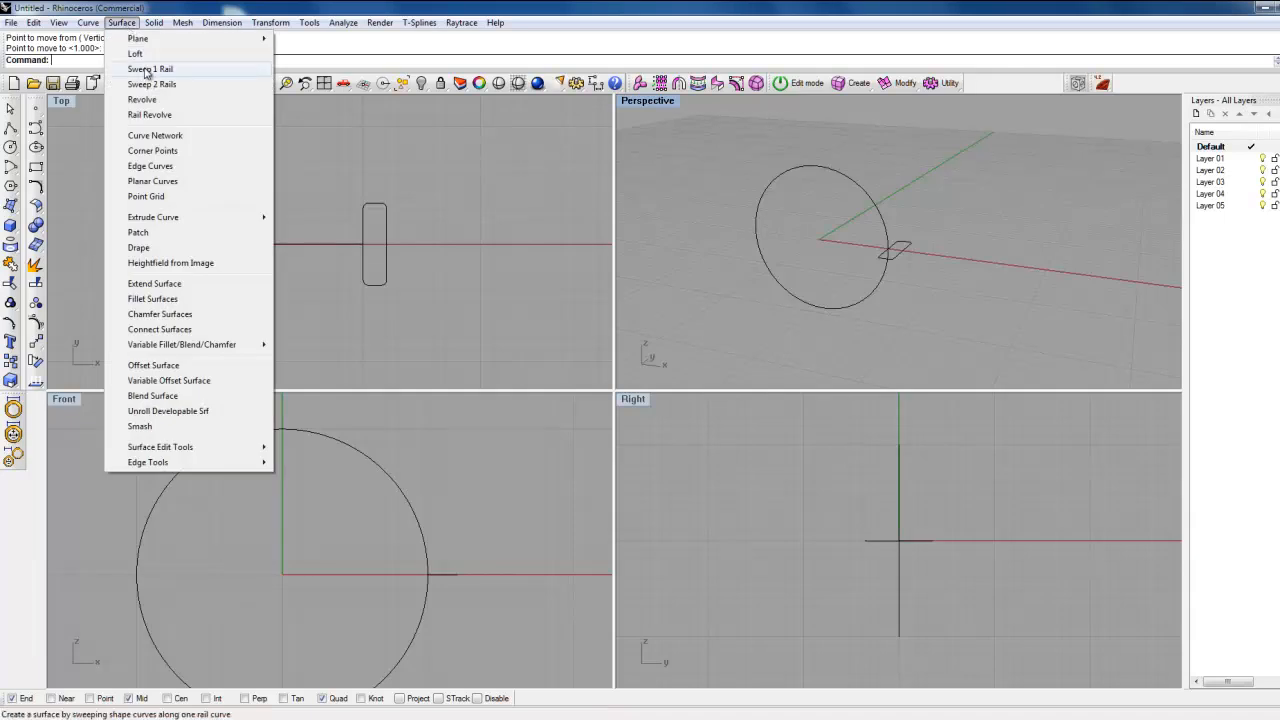
left_click(146, 70)
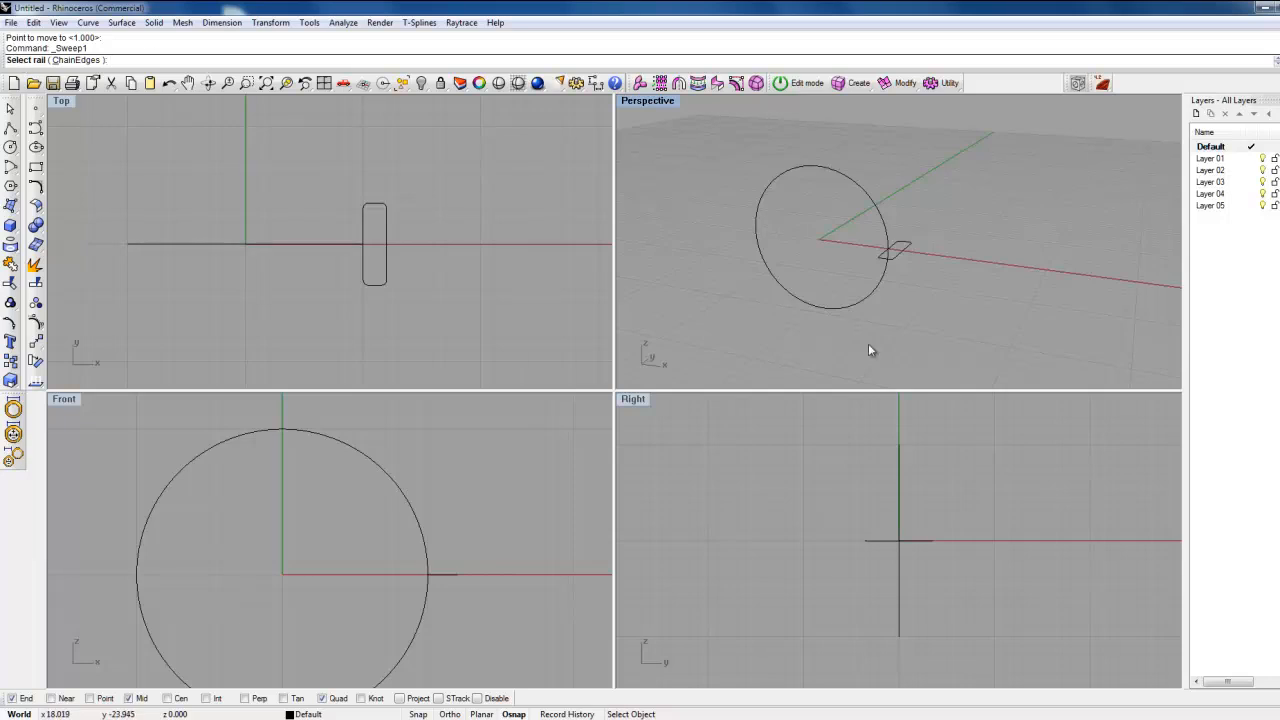
left_click(849, 309)
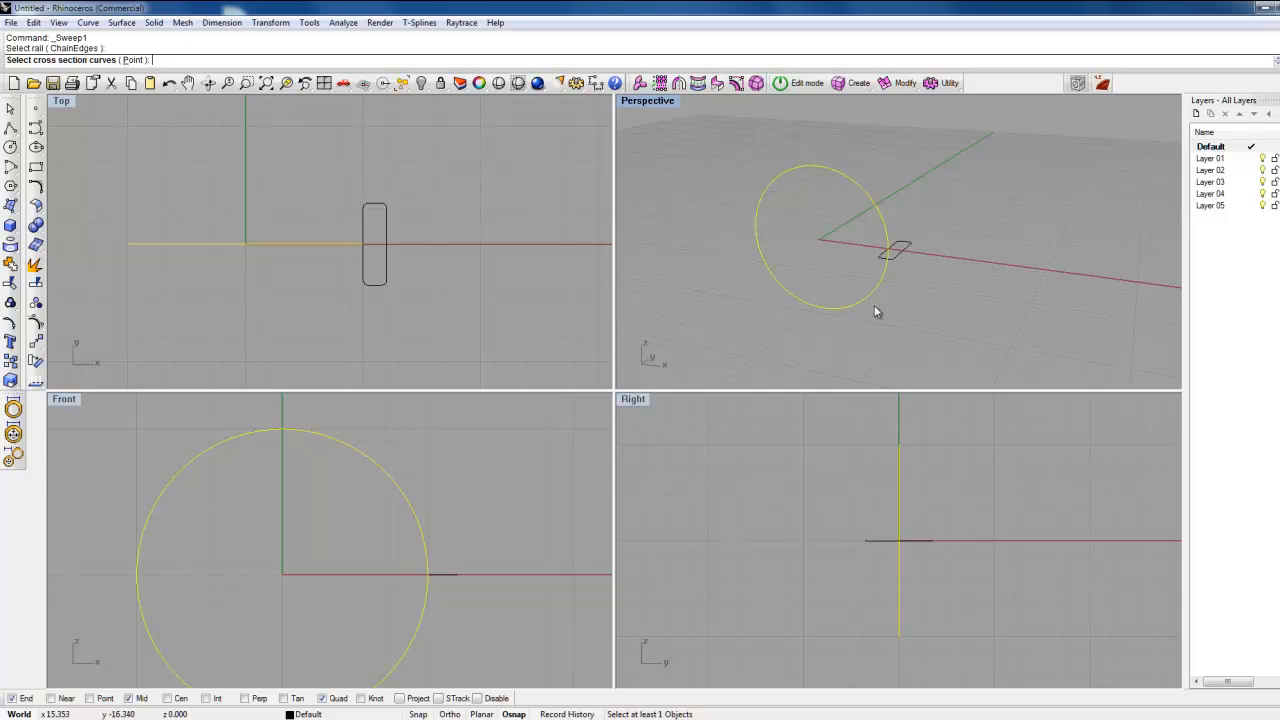
left_click(900, 255)
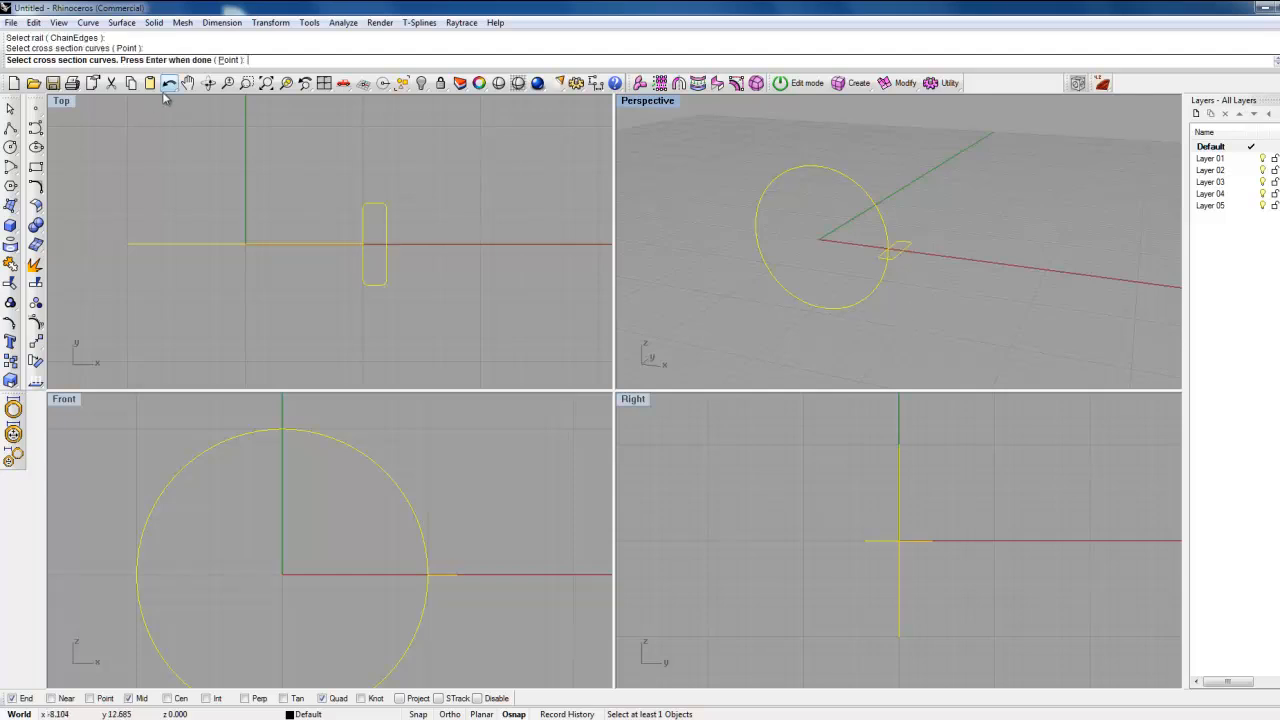
key("Return")
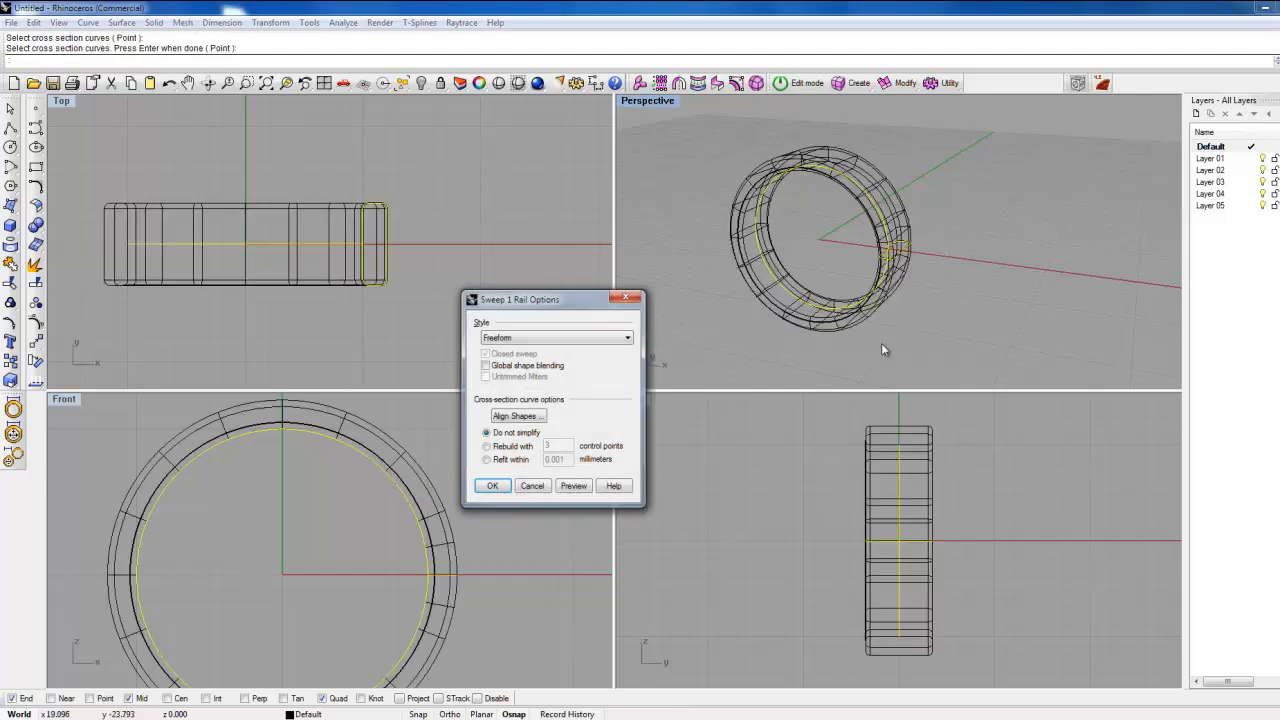
mouse_move(934, 296)
right_mouse_down()
mouse_move(1109, 268)
mouse_move(1035, 303)
mouse_move(950, 287)
right_mouse_up()
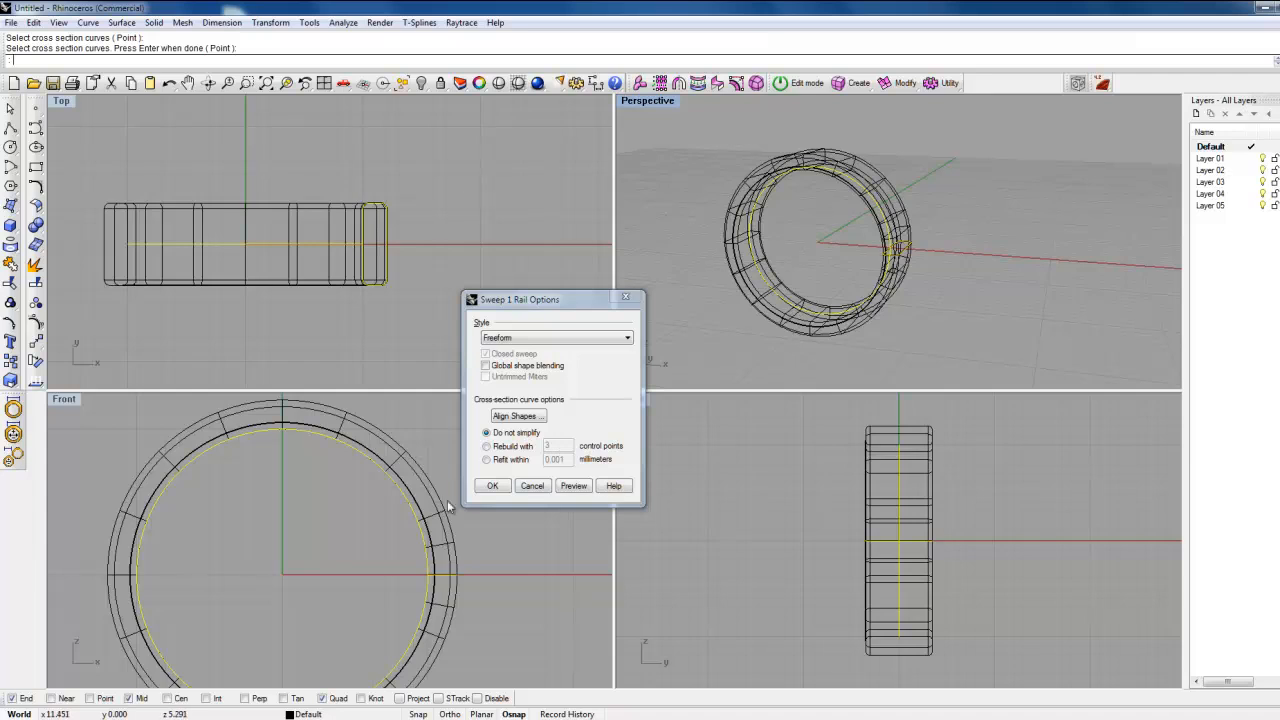
left_click(489, 486)
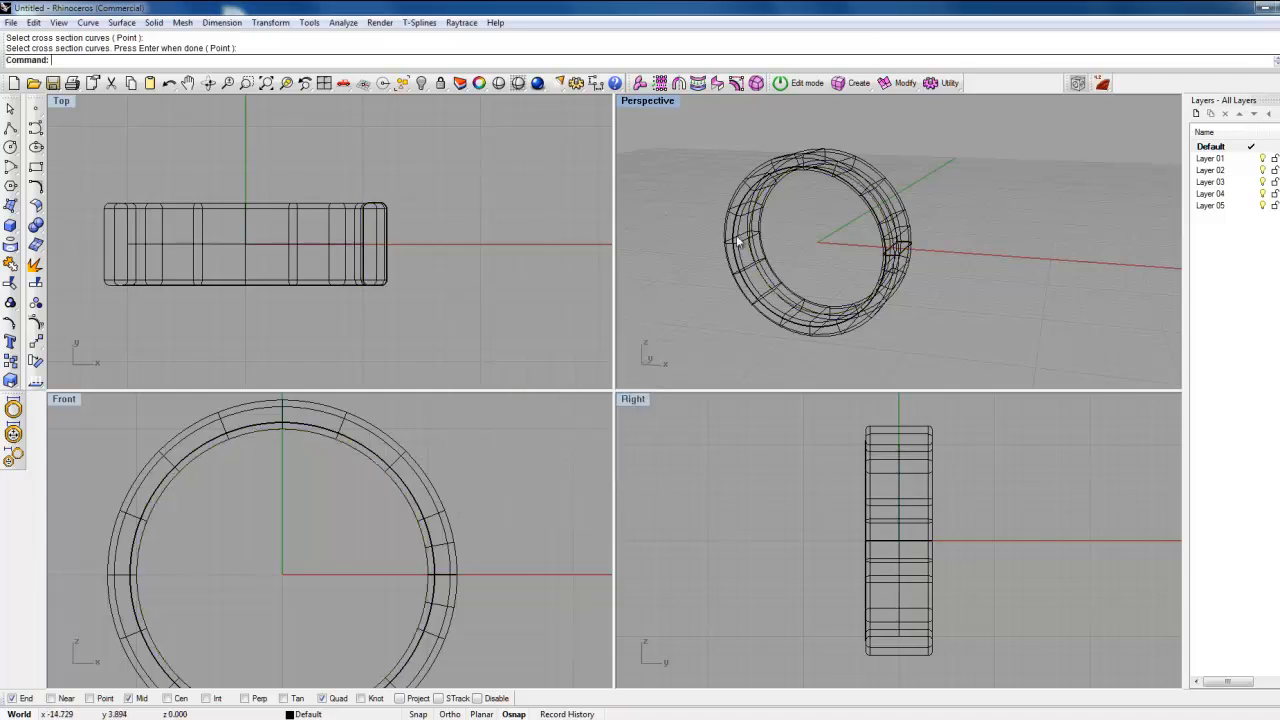
Step: Switch the Perspective view to Shaded display and inspect the swept ring
scroll(663, 172, "down", 3)
scroll(658, 180, "up", 6)
scroll(659, 191, "down", 3)
mouse_move(675, 208)
right_mouse_down()
mouse_move(791, 266)
mouse_move(920, 223)
mouse_move(748, 194)
mouse_move(700, 223)
mouse_move(674, 197)
right_mouse_up()
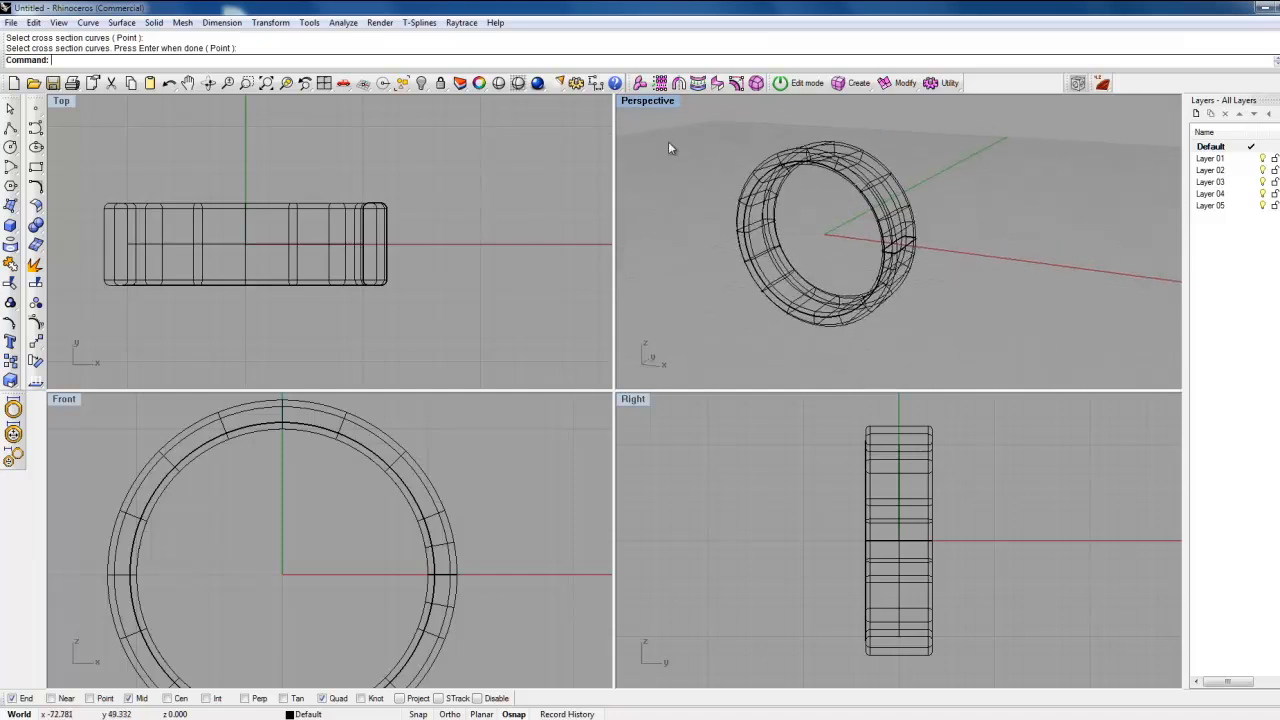
left_click(640, 103)
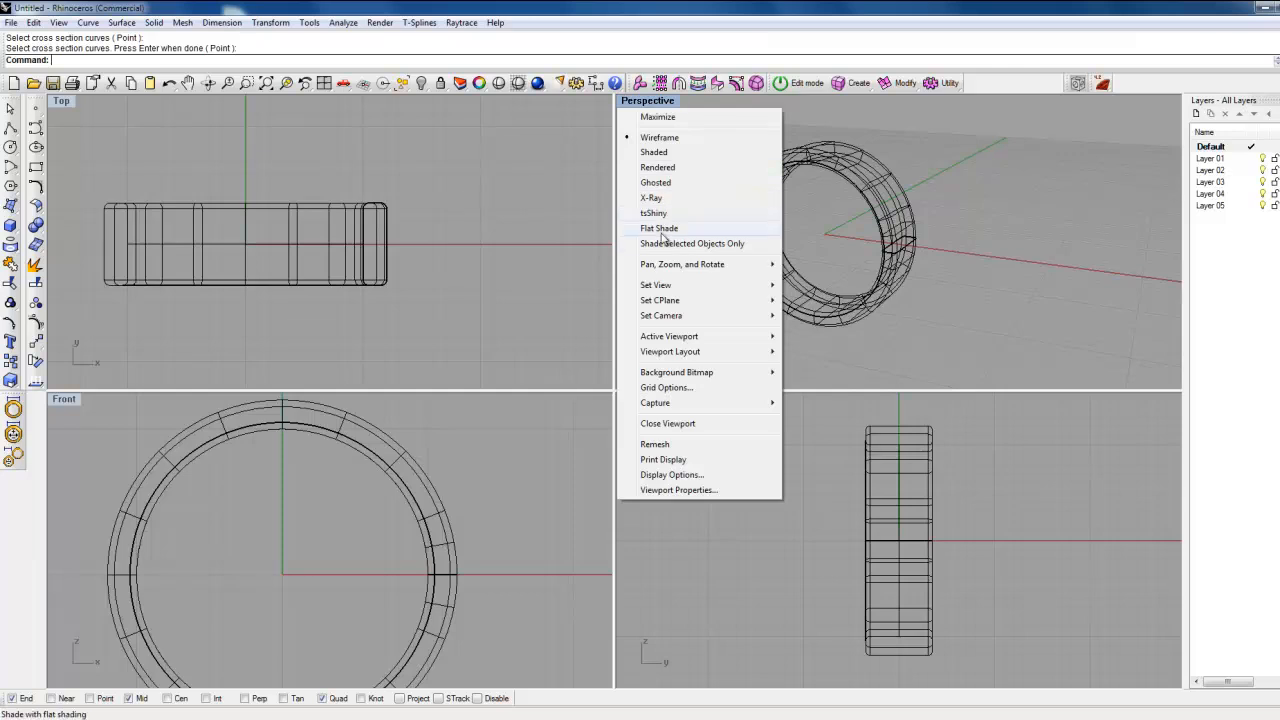
left_click(670, 156)
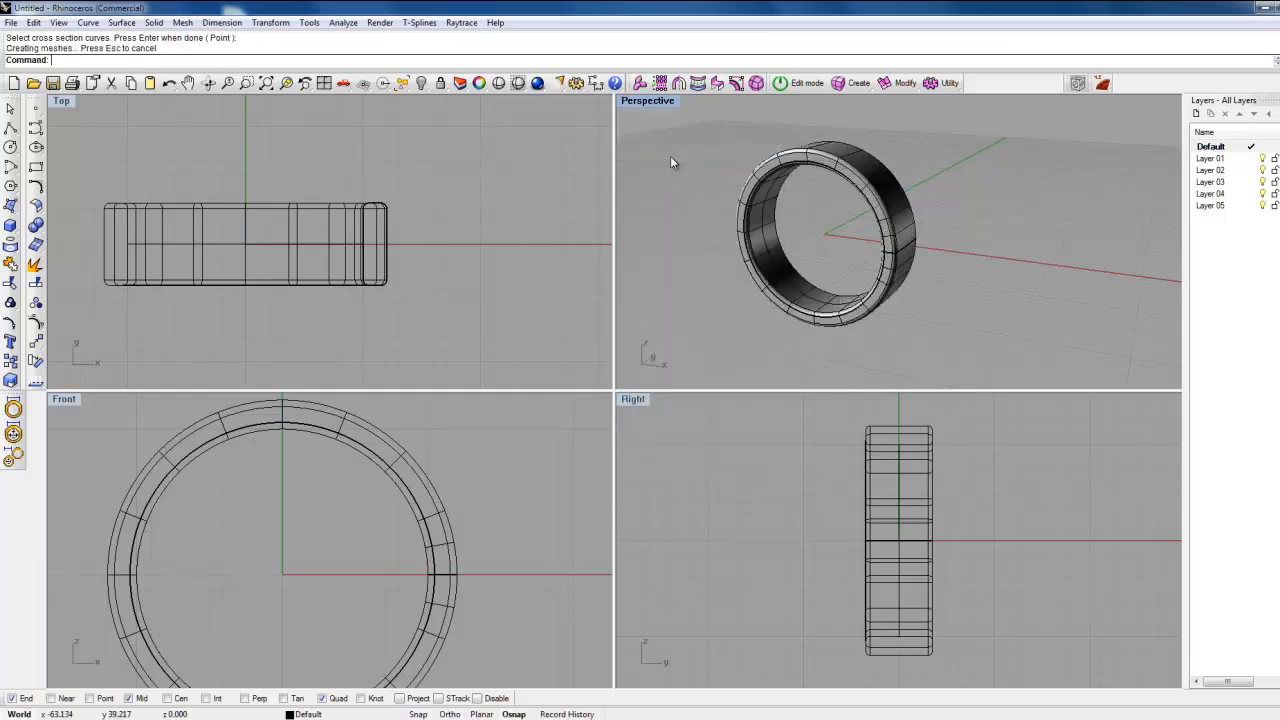
mouse_move(843, 290)
right_mouse_down()
mouse_move(751, 189)
mouse_move(771, 269)
mouse_move(963, 217)
mouse_move(1100, 294)
mouse_move(1040, 329)
mouse_move(717, 160)
mouse_move(962, 291)
mouse_move(676, 218)
mouse_move(803, 291)
mouse_move(717, 240)
mouse_move(791, 271)
mouse_move(814, 274)
mouse_move(771, 249)
mouse_move(809, 263)
right_mouse_up()
scroll(793, 252, "down", 4)
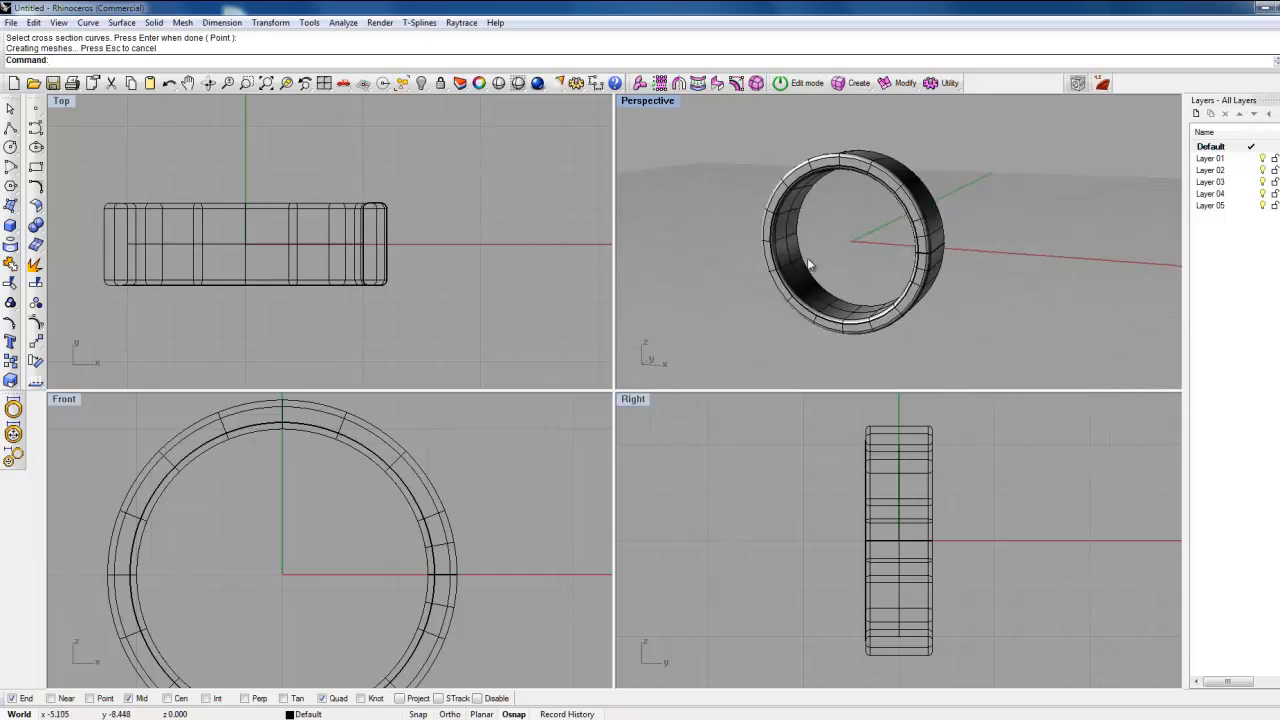
Step: Select the ring surface and the rail circle individually in the Top view, clearing the selection each time
right_click_drag(427, 266, 496, 259)
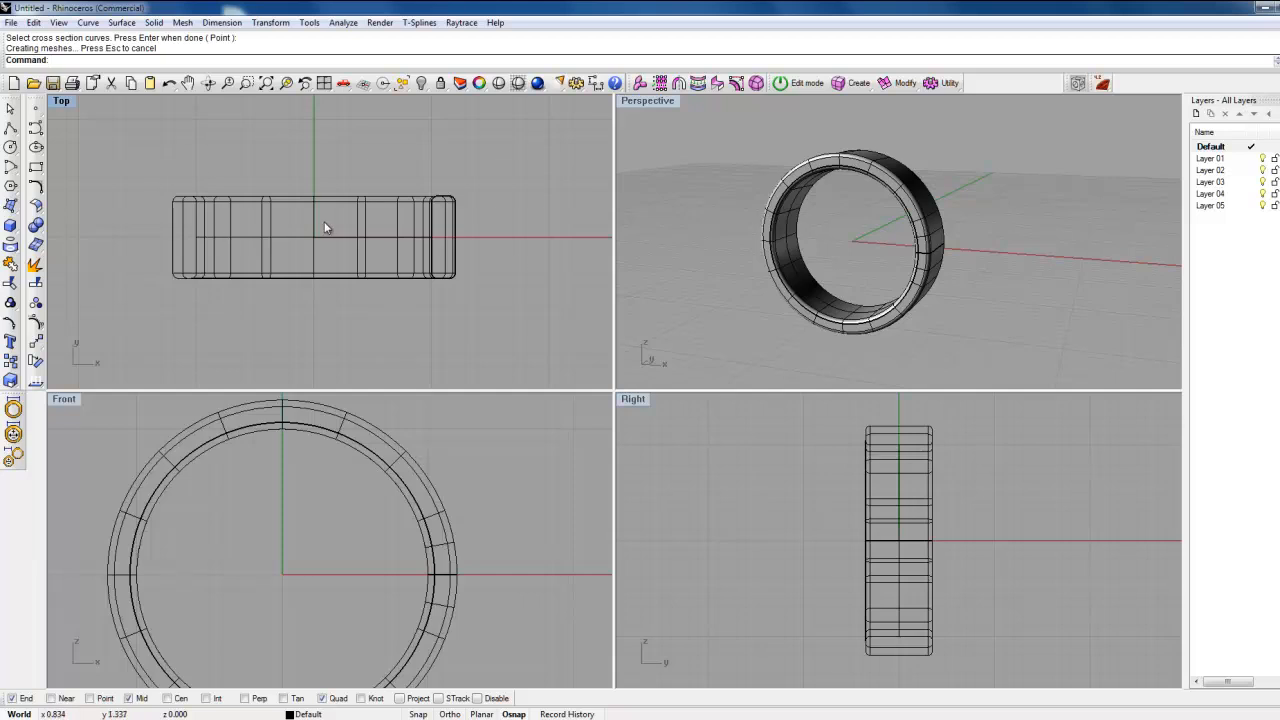
left_click(265, 201)
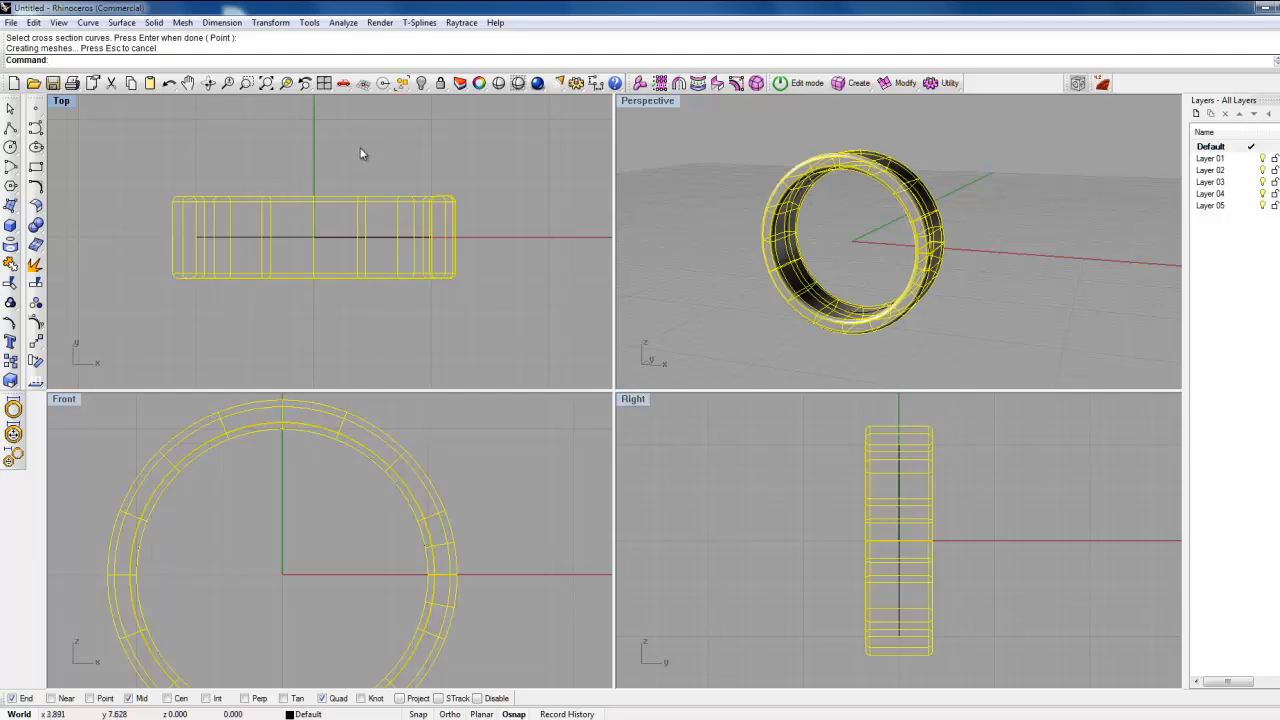
key("Escape")
left_click(309, 198)
key("Escape")
left_click(329, 237)
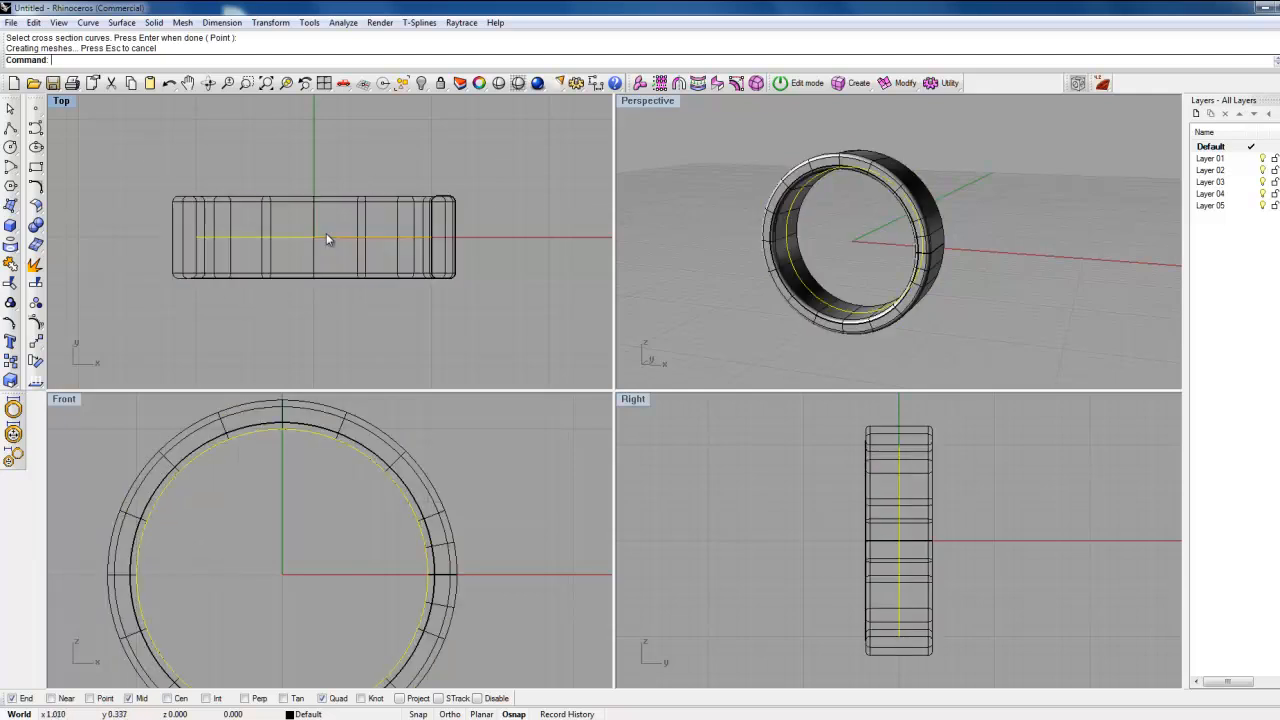
key("Escape")
left_click(359, 212)
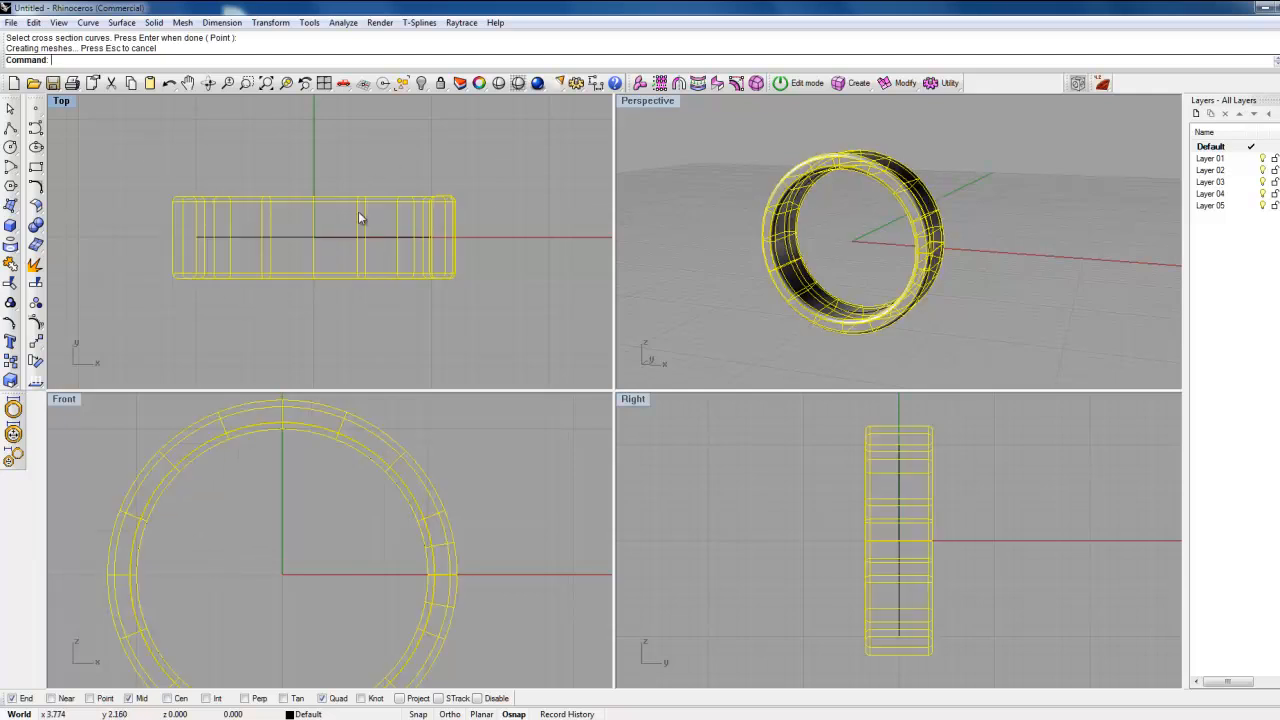
key("Escape")
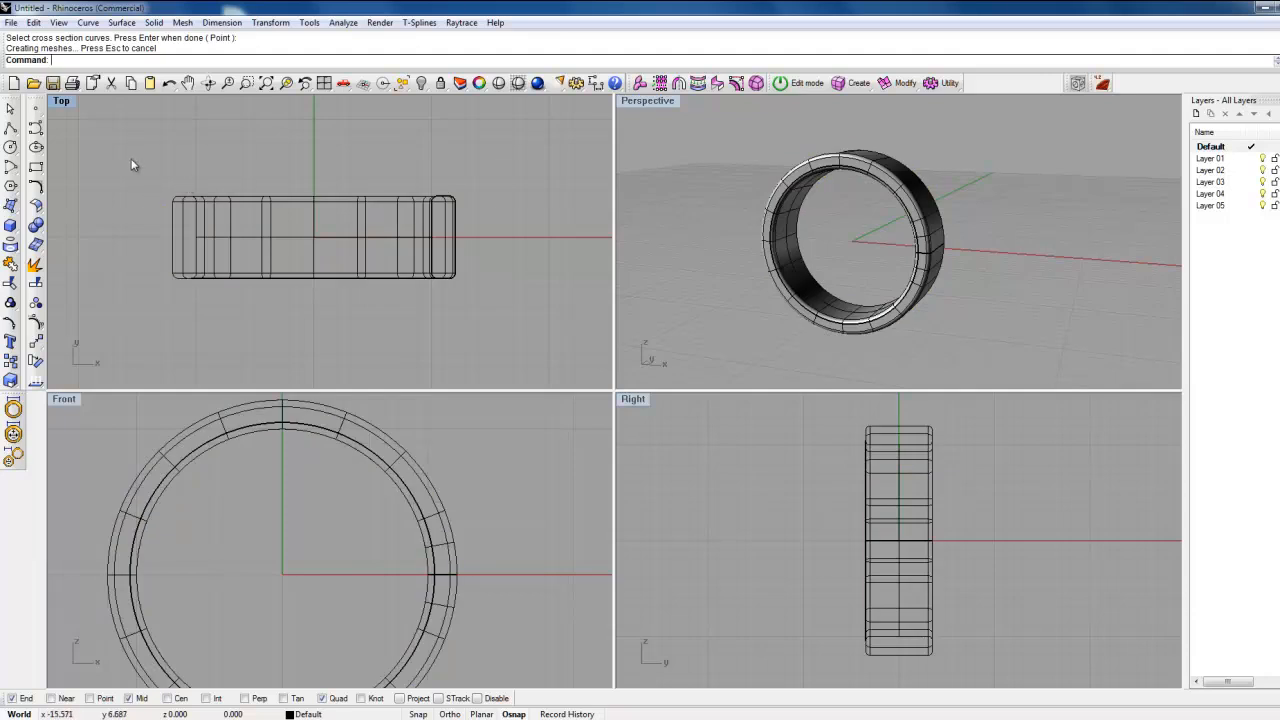
Step: Try a window selection around the whole ring and a crossing selection over part of it, clearing each selection
left_click_drag(133, 174, 509, 349)
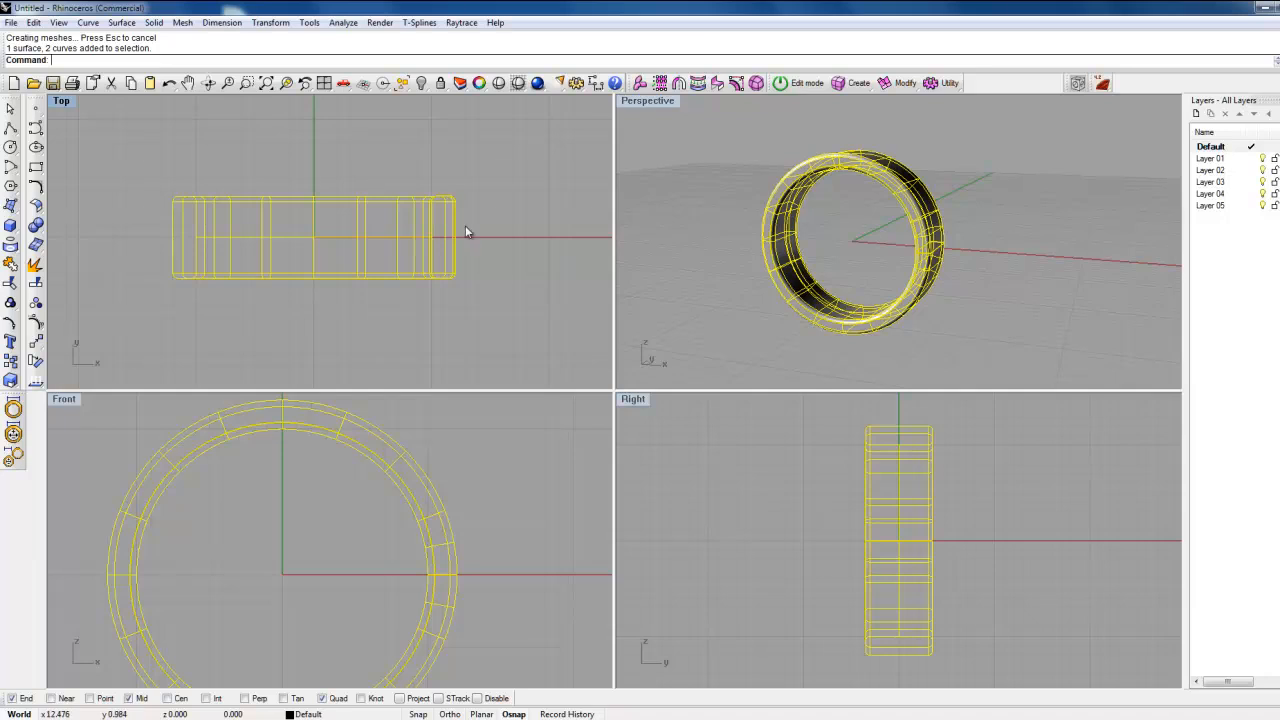
left_click(535, 201)
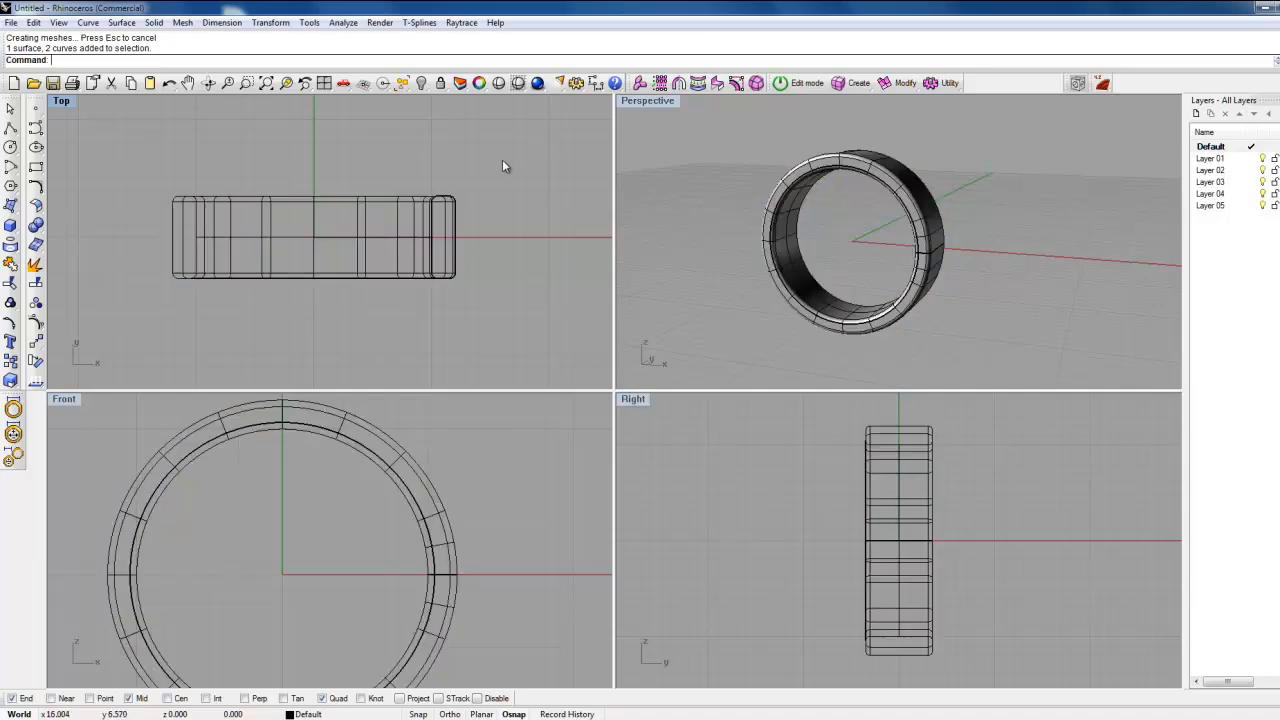
left_click_drag(503, 161, 419, 227)
left_click_drag(132, 217, 319, 218)
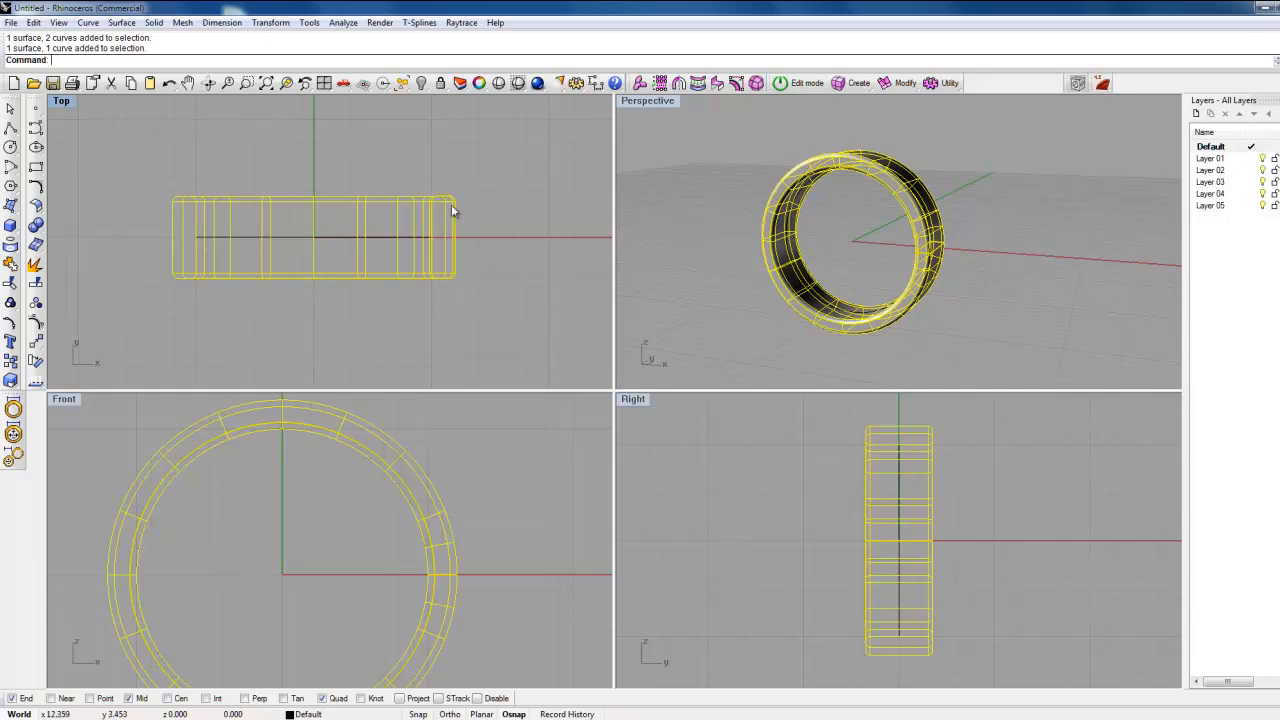
left_click(555, 163)
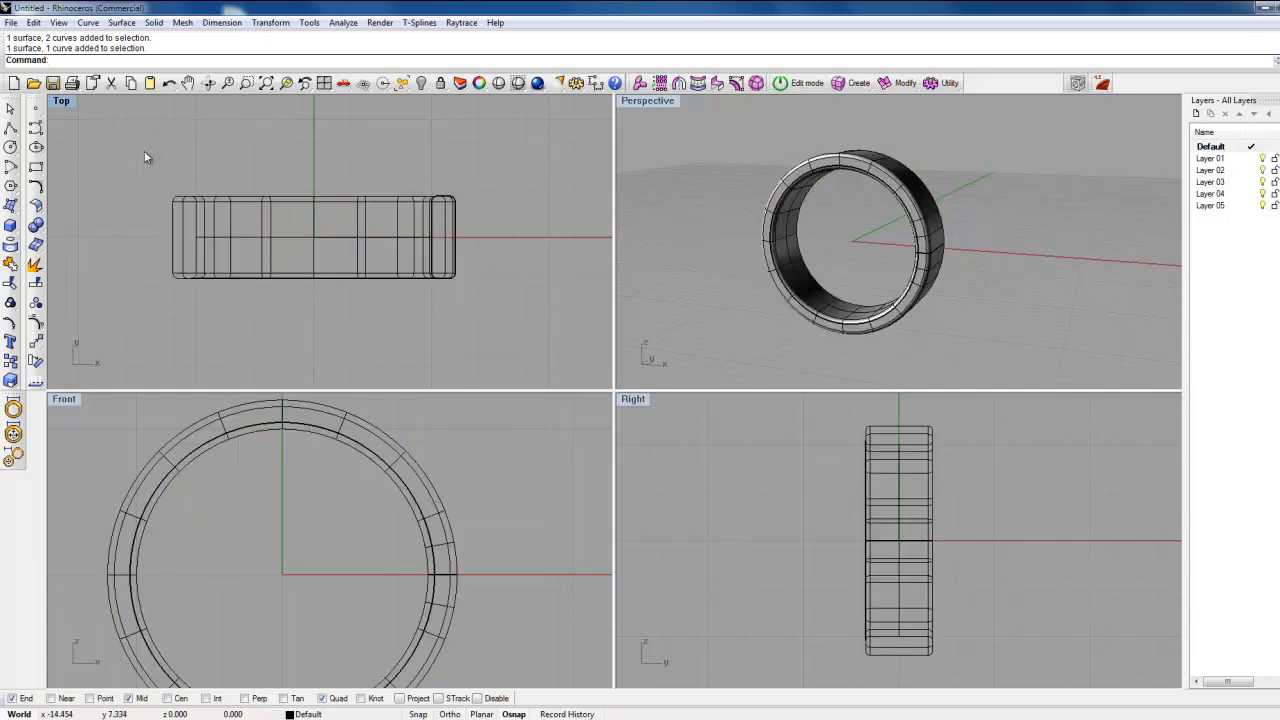
left_click_drag(113, 153, 515, 315)
left_click(515, 300)
left_click_drag(521, 152, 441, 238)
left_click_drag(312, 228, 312, 226)
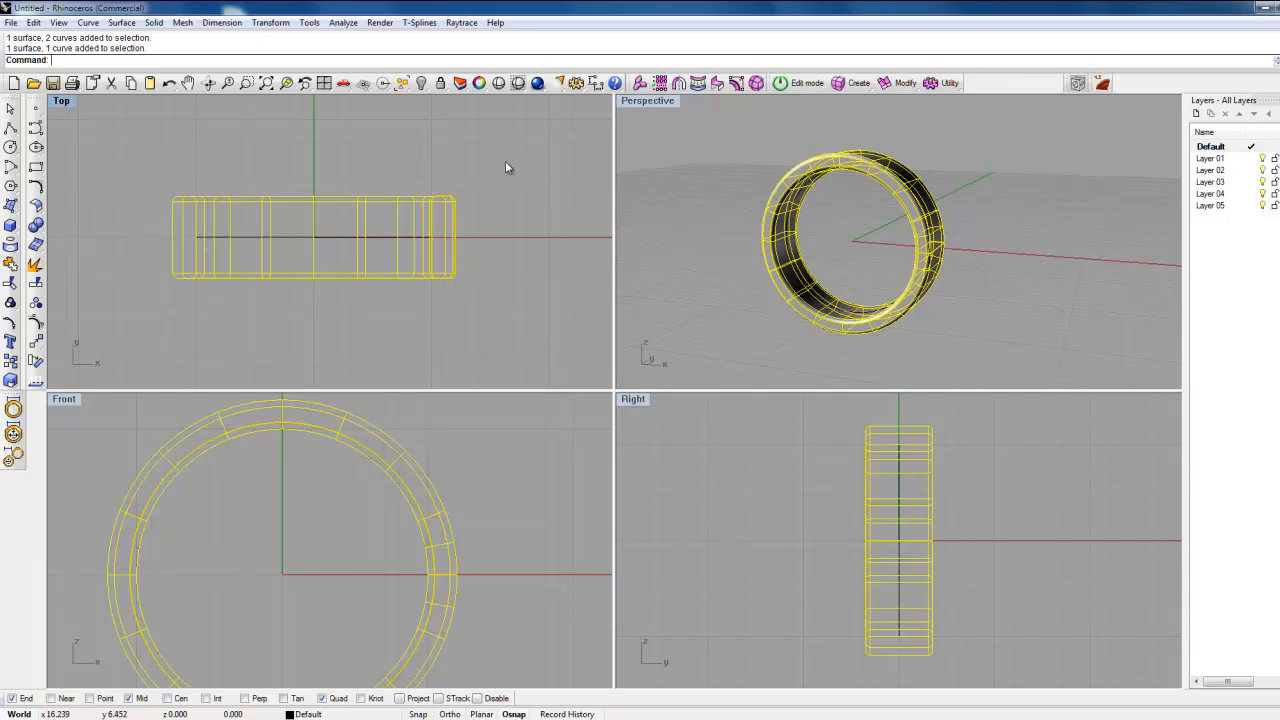
left_click(475, 176)
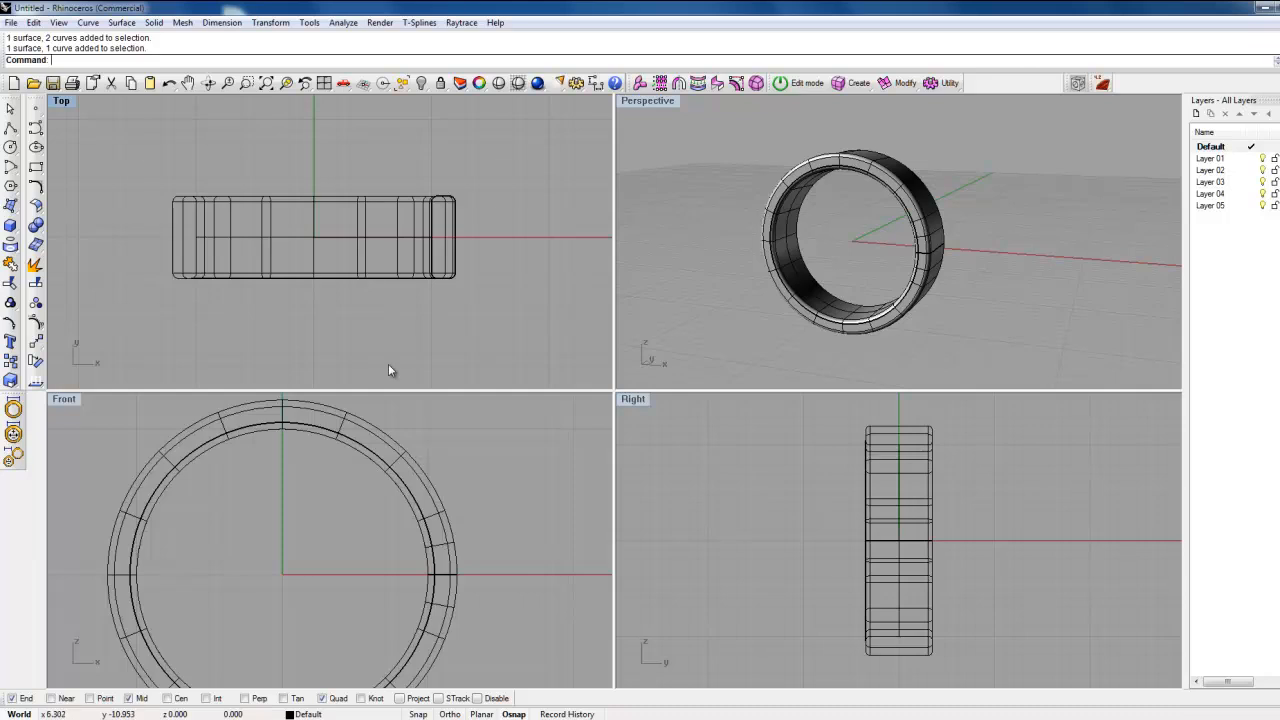
Step: Hide the ring surface together with its two curves and show them again
scroll(438, 462, "down", 3)
right_click_drag(449, 466, 467, 480)
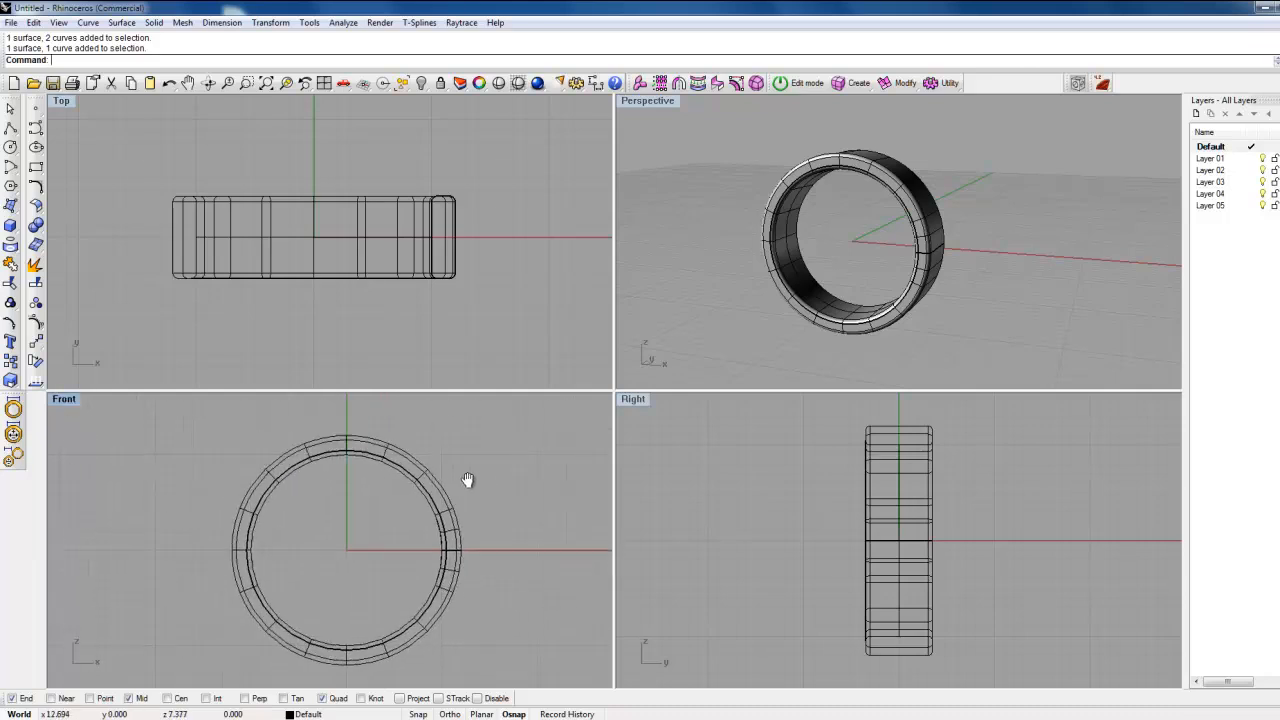
right_click_drag(364, 148, 395, 158)
right_click_drag(715, 198, 768, 264)
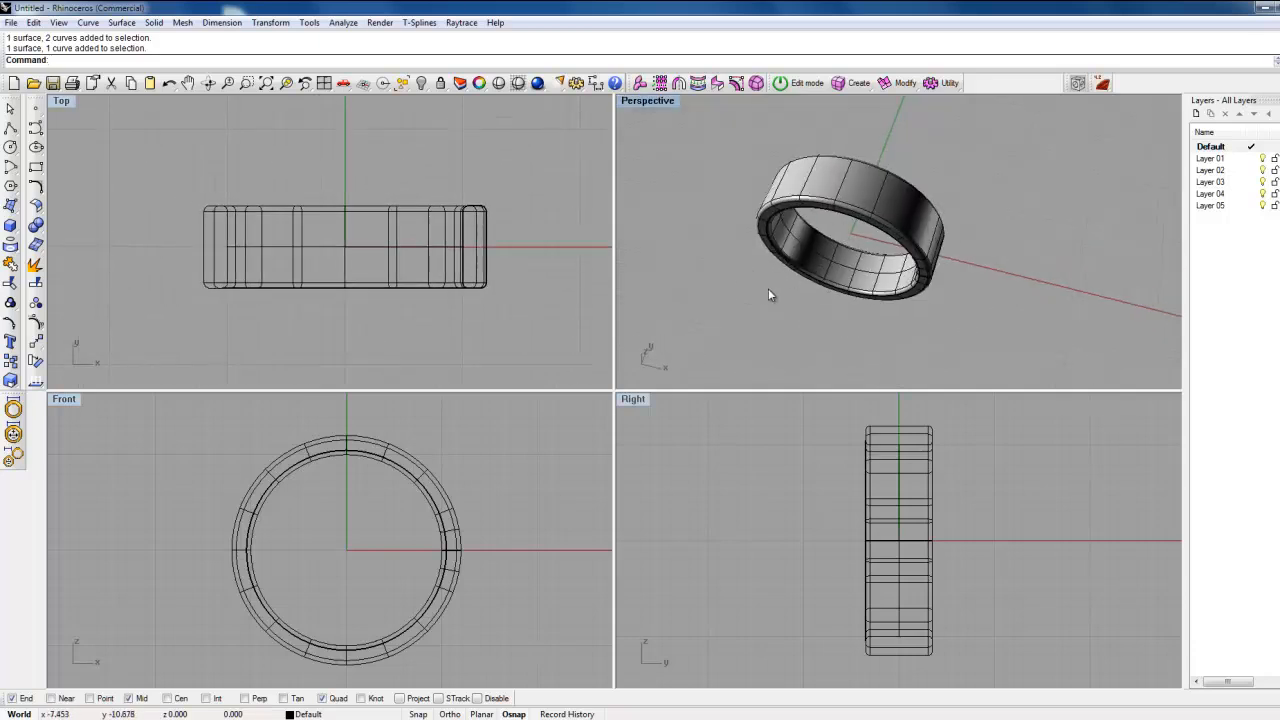
mouse_move(739, 297)
right_mouse_down()
mouse_move(748, 282)
mouse_move(715, 290)
right_mouse_up()
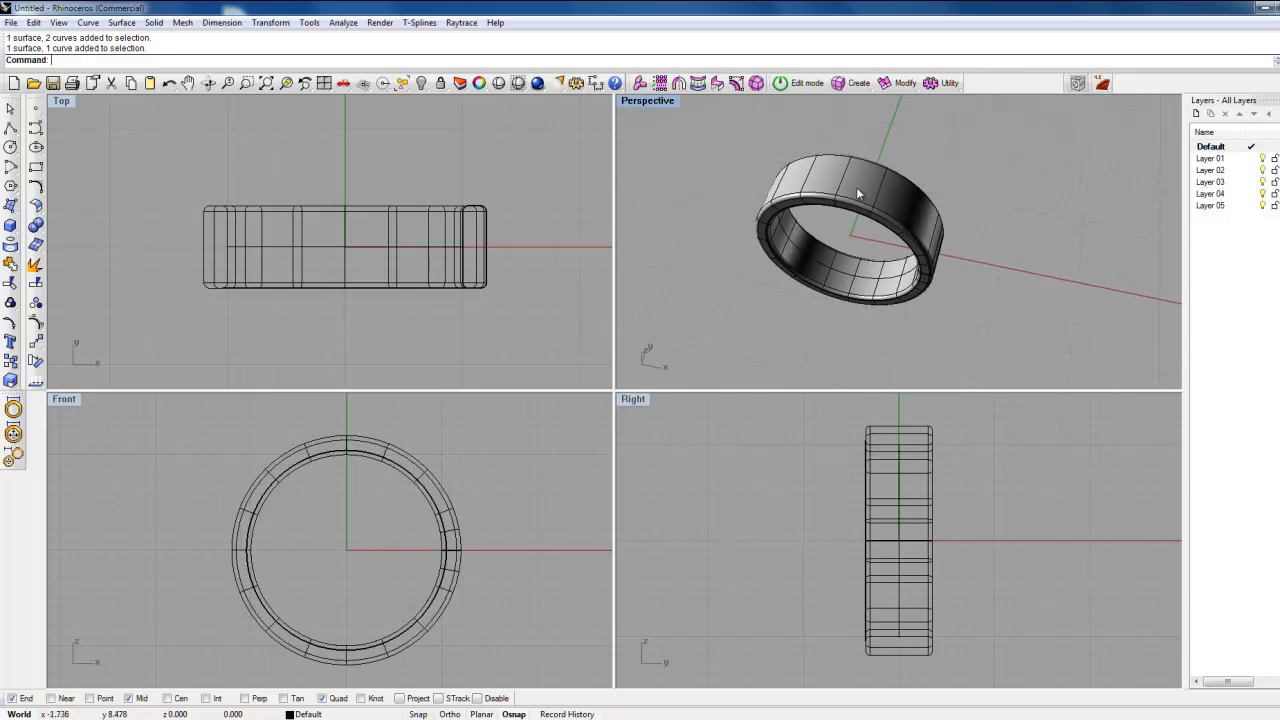
left_click_drag(157, 170, 551, 388)
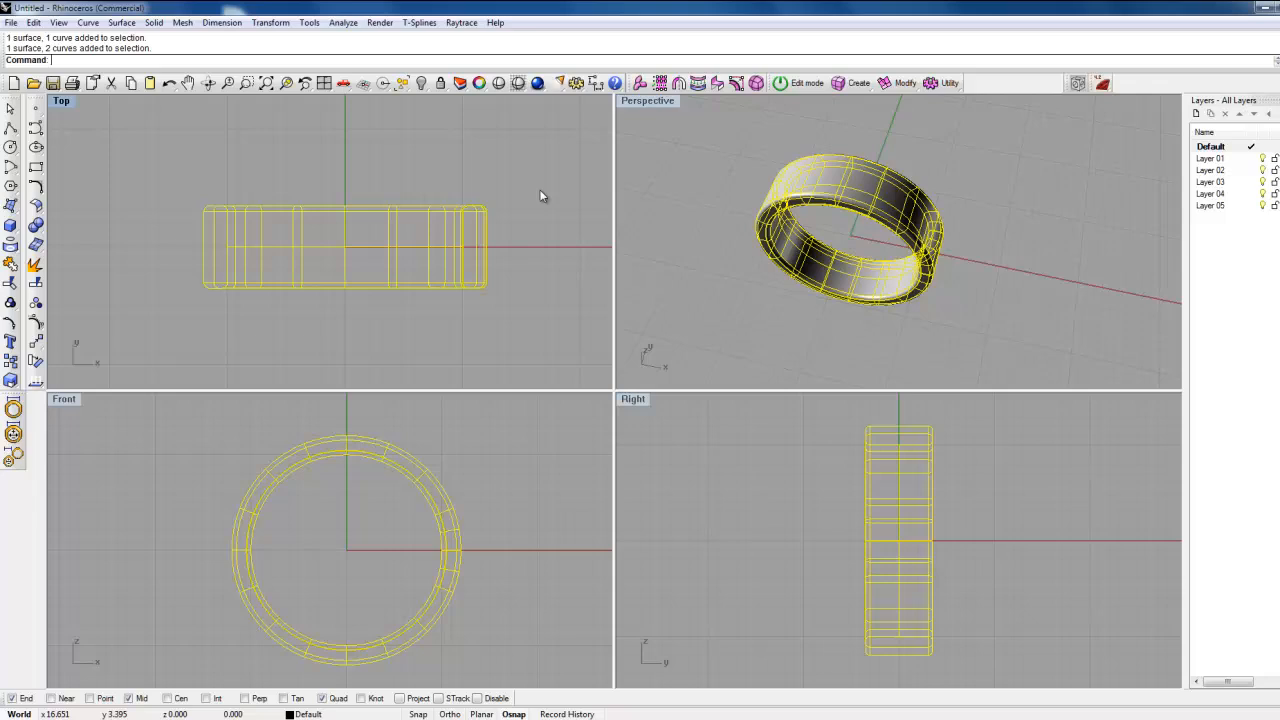
left_click(421, 83)
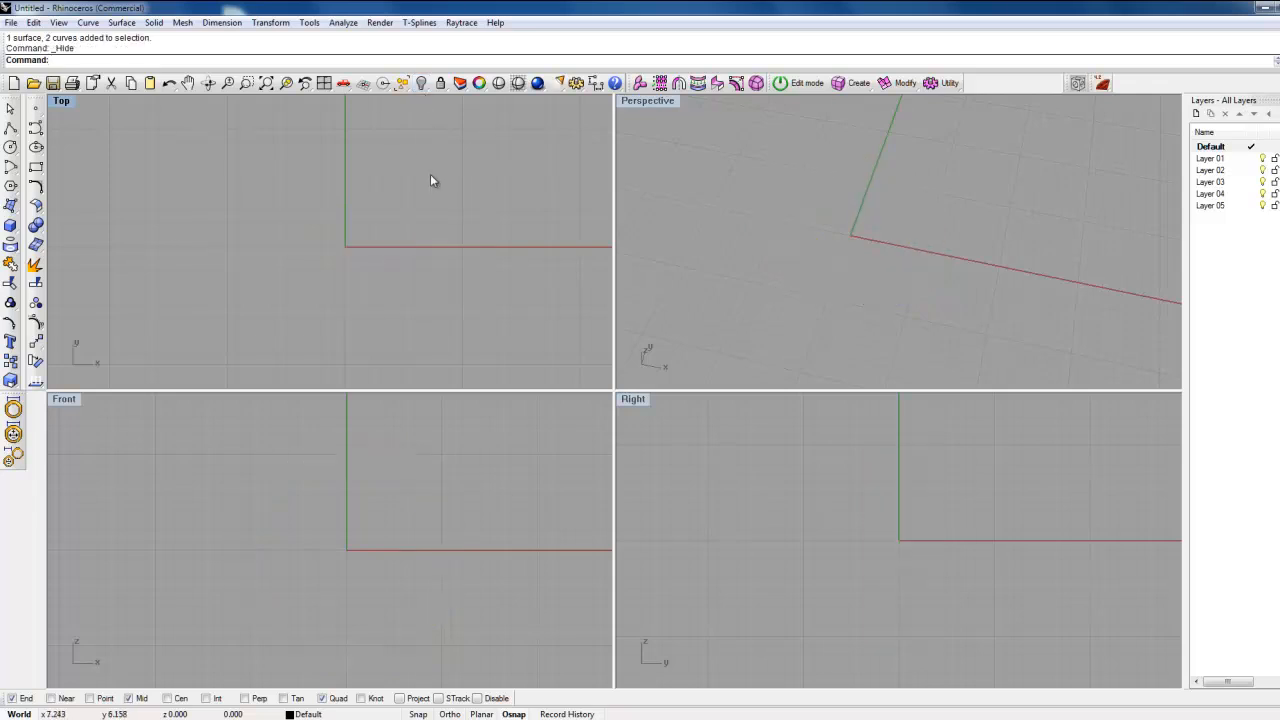
right_click(422, 84)
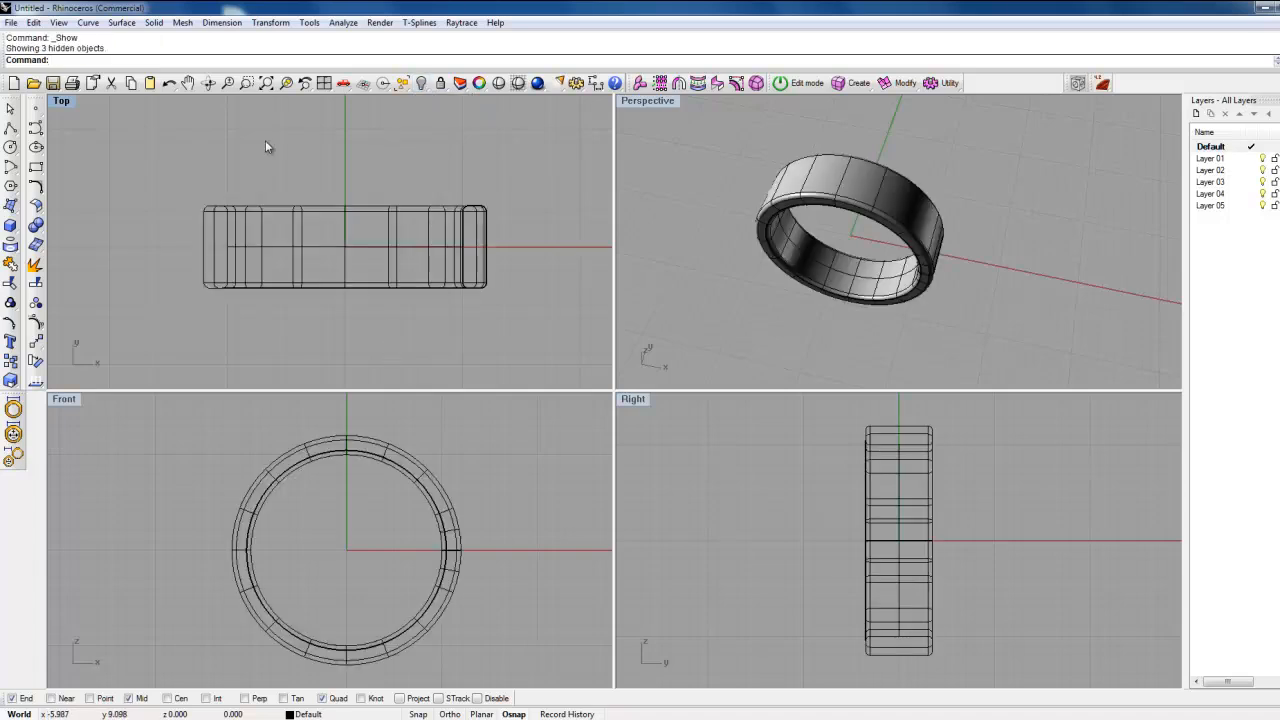
Step: Window-select the ring surface and its two curves in the Top view and hide them
left_click_drag(150, 179, 528, 330)
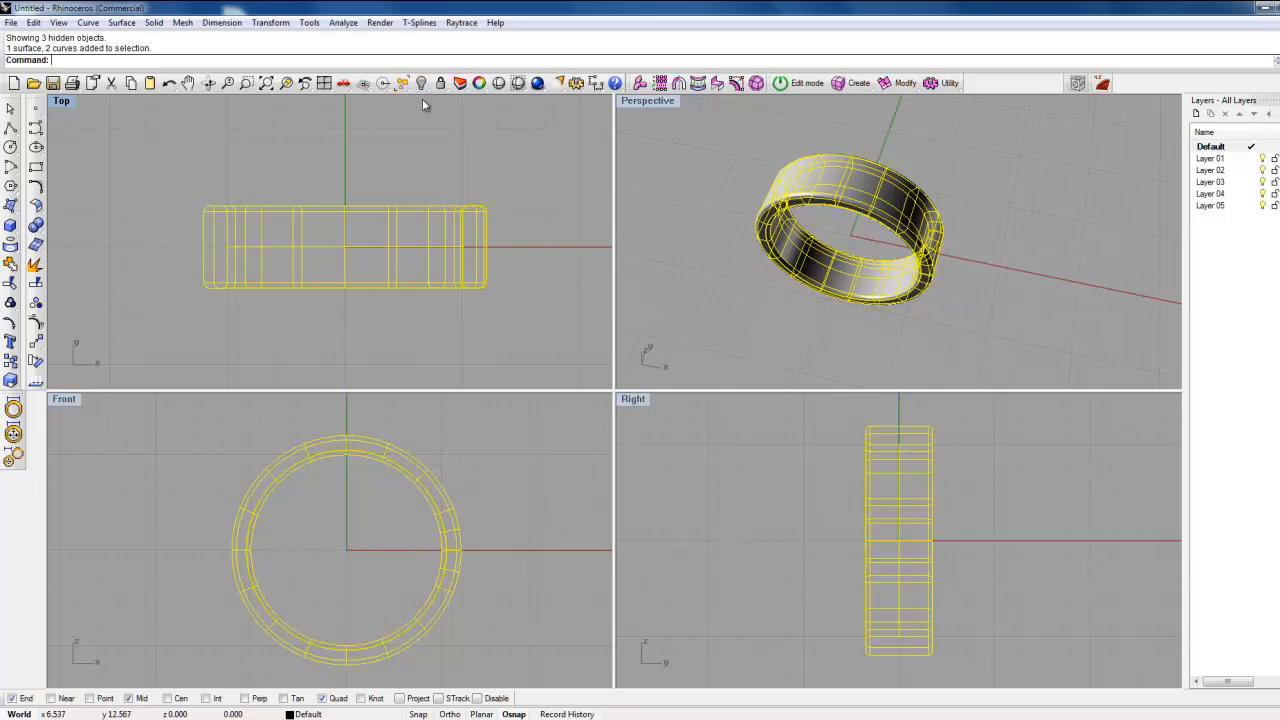
left_click(422, 84)
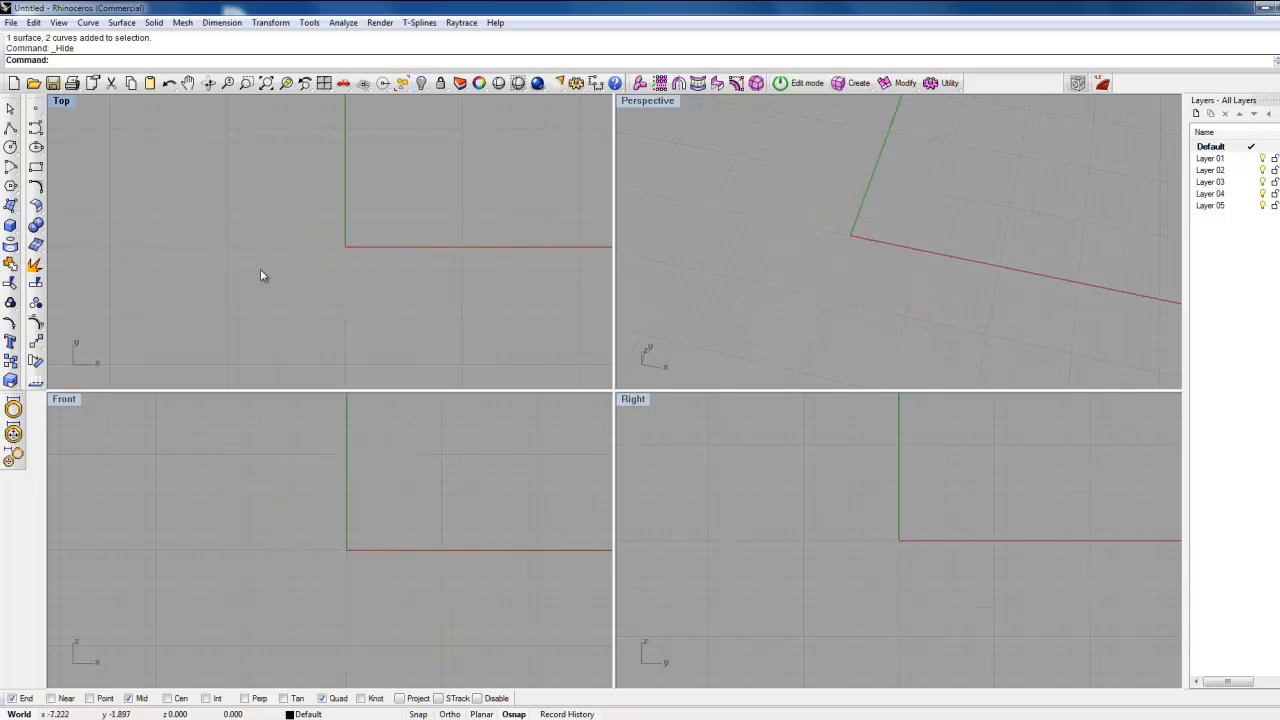
Step: Draw a five-pointed star centred on the origin in the Top view, with an outer radius of about 3 units
left_click(11, 186)
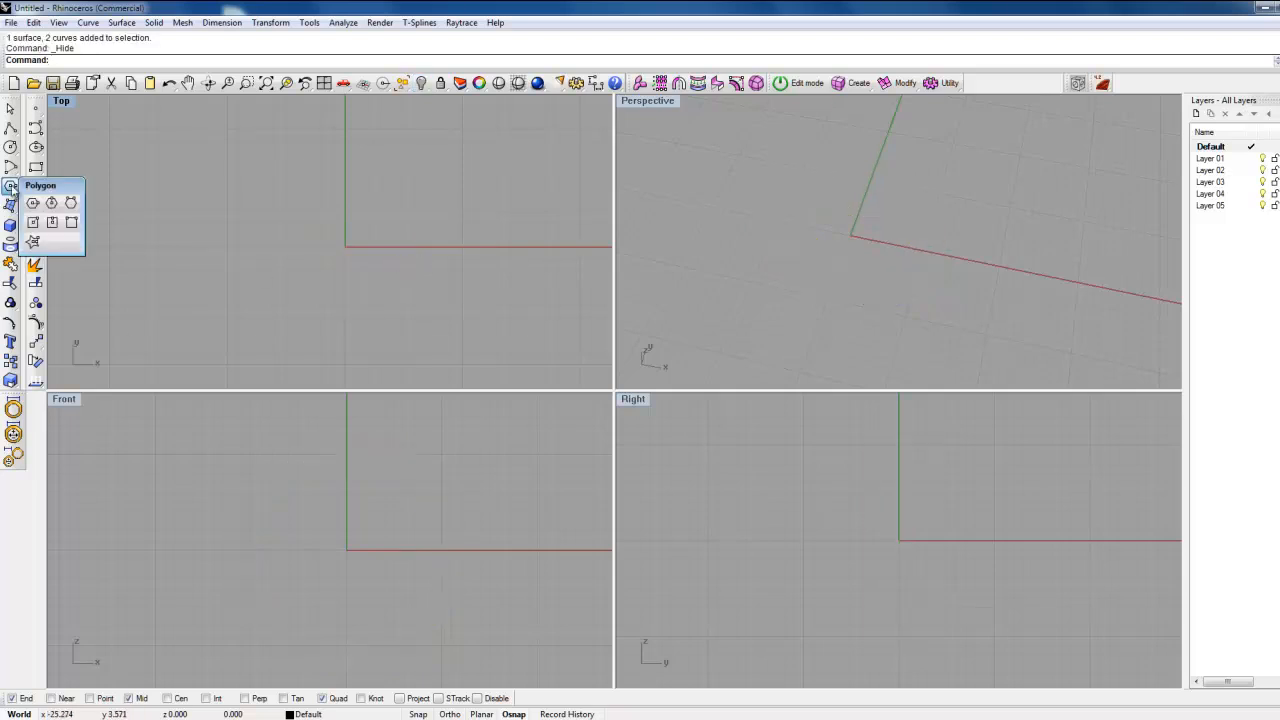
left_click(34, 243)
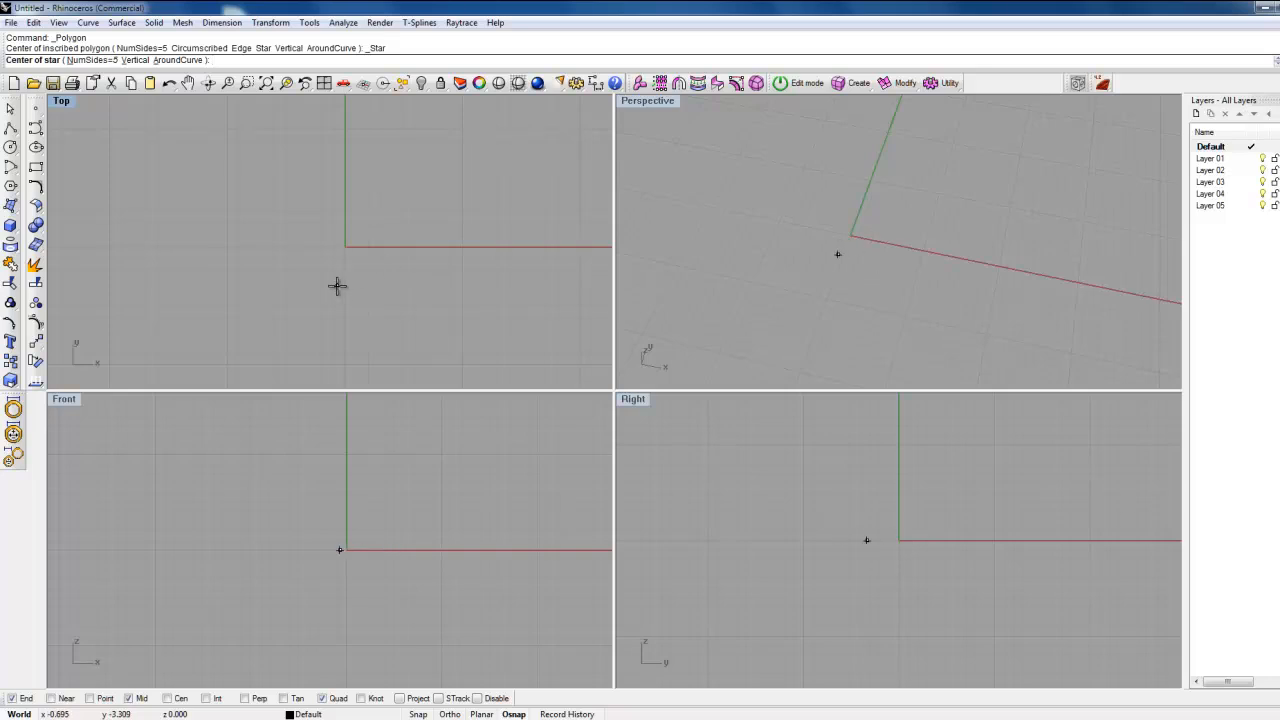
key("Return")
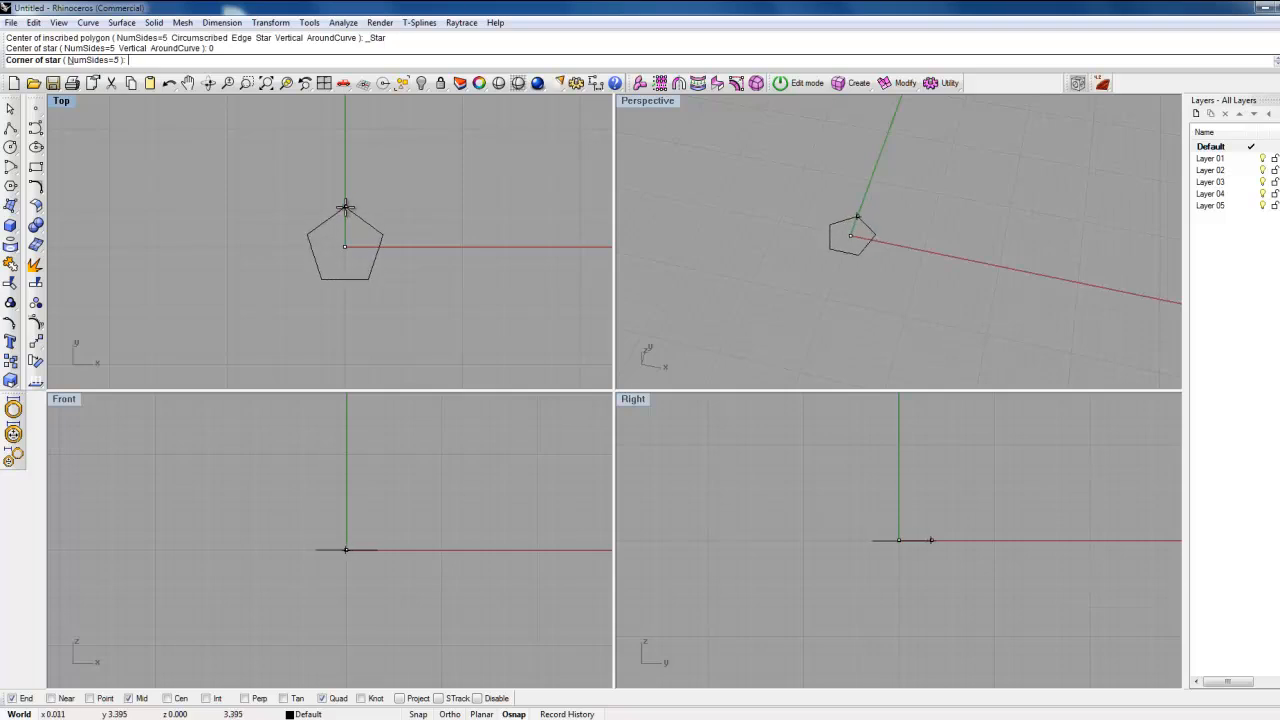
left_click(354, 210)
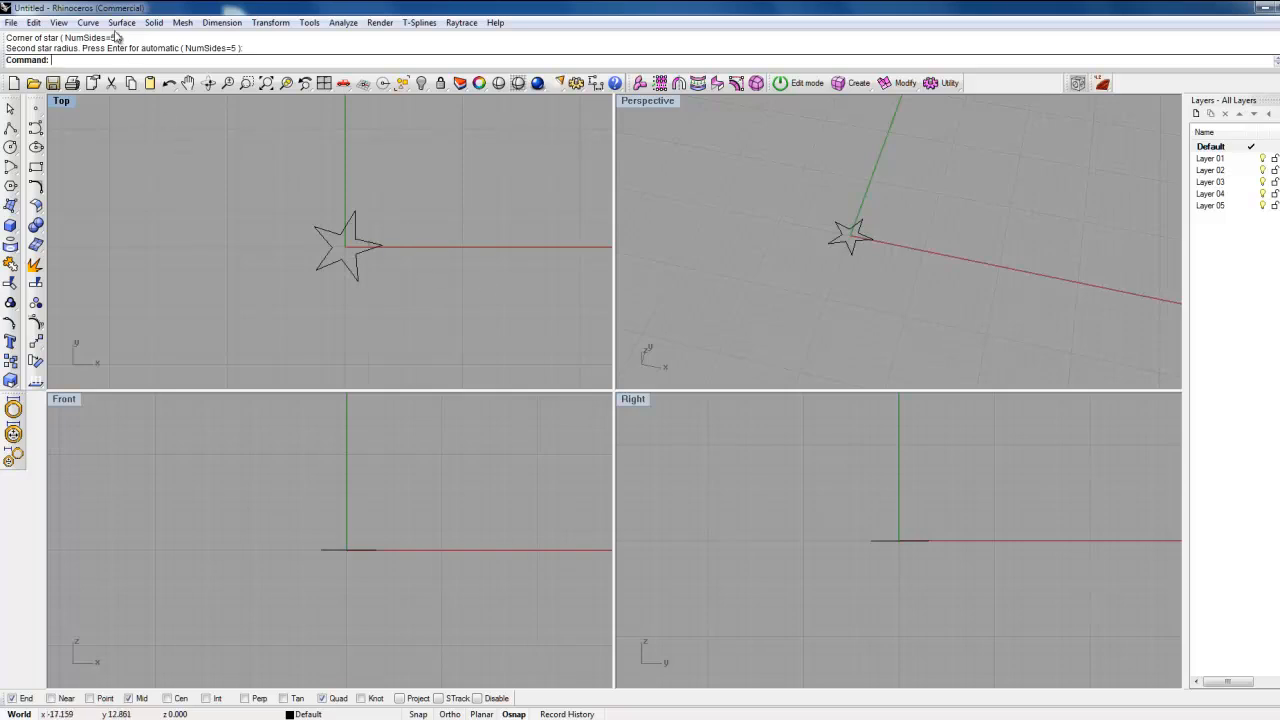
Step: Extrude the star curve straight up as a capped solid about 3 units high
left_click(120, 24)
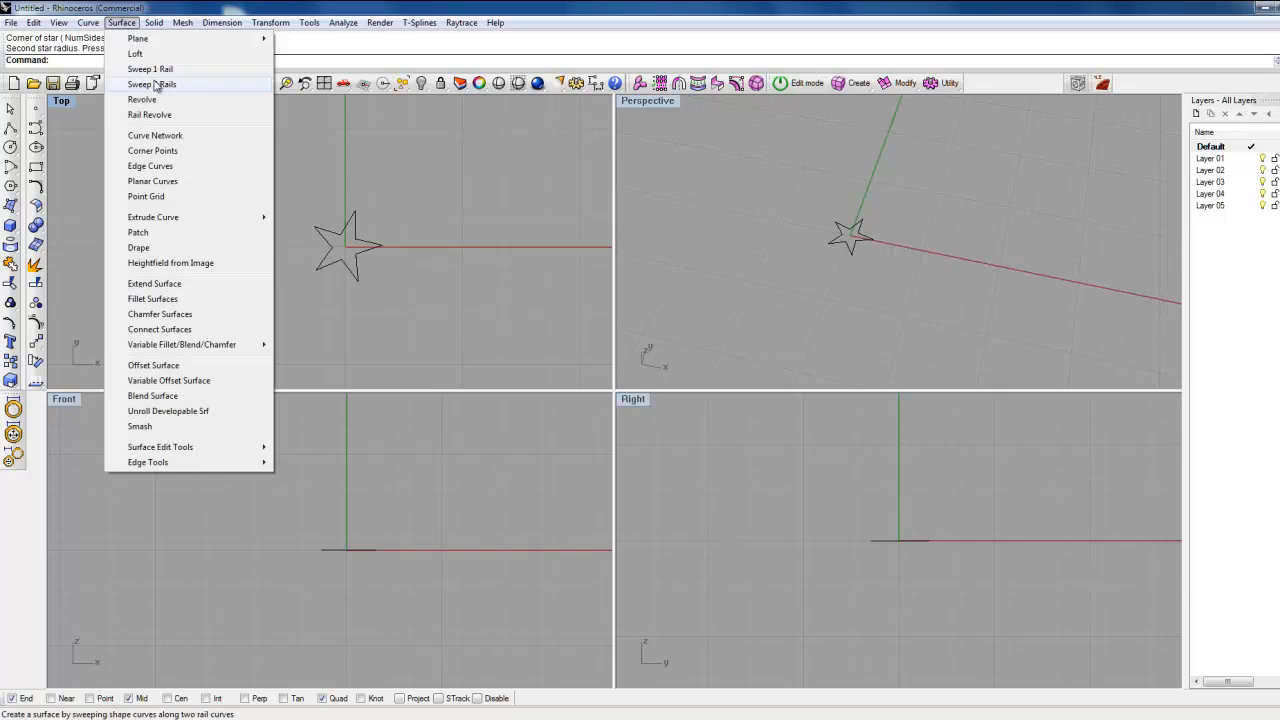
mouse_move(144, 221)
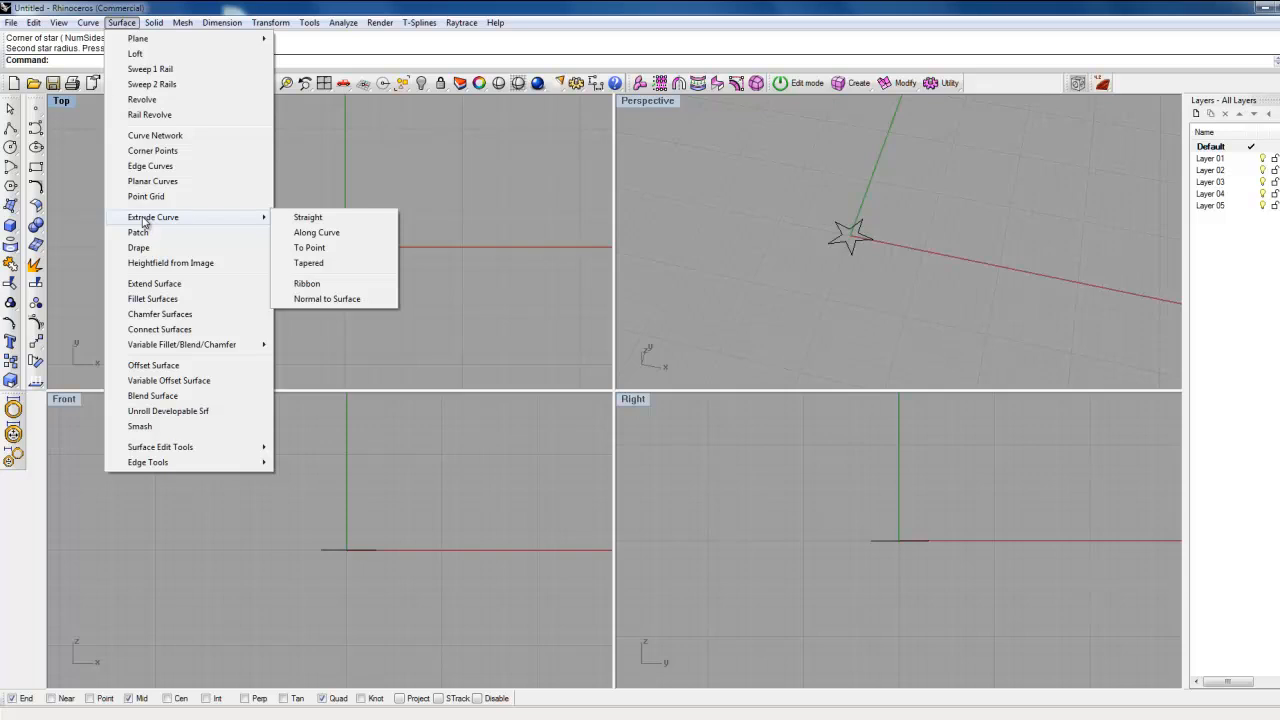
left_click(313, 222)
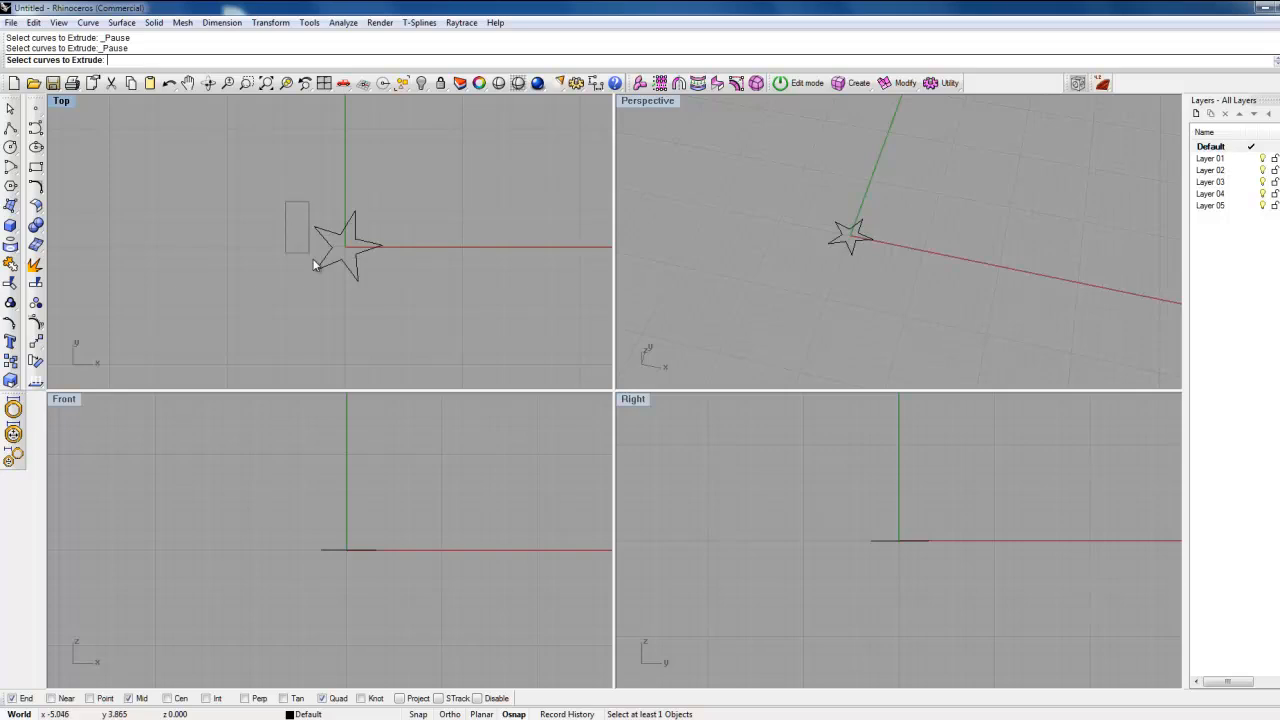
left_click_drag(427, 316, 429, 317)
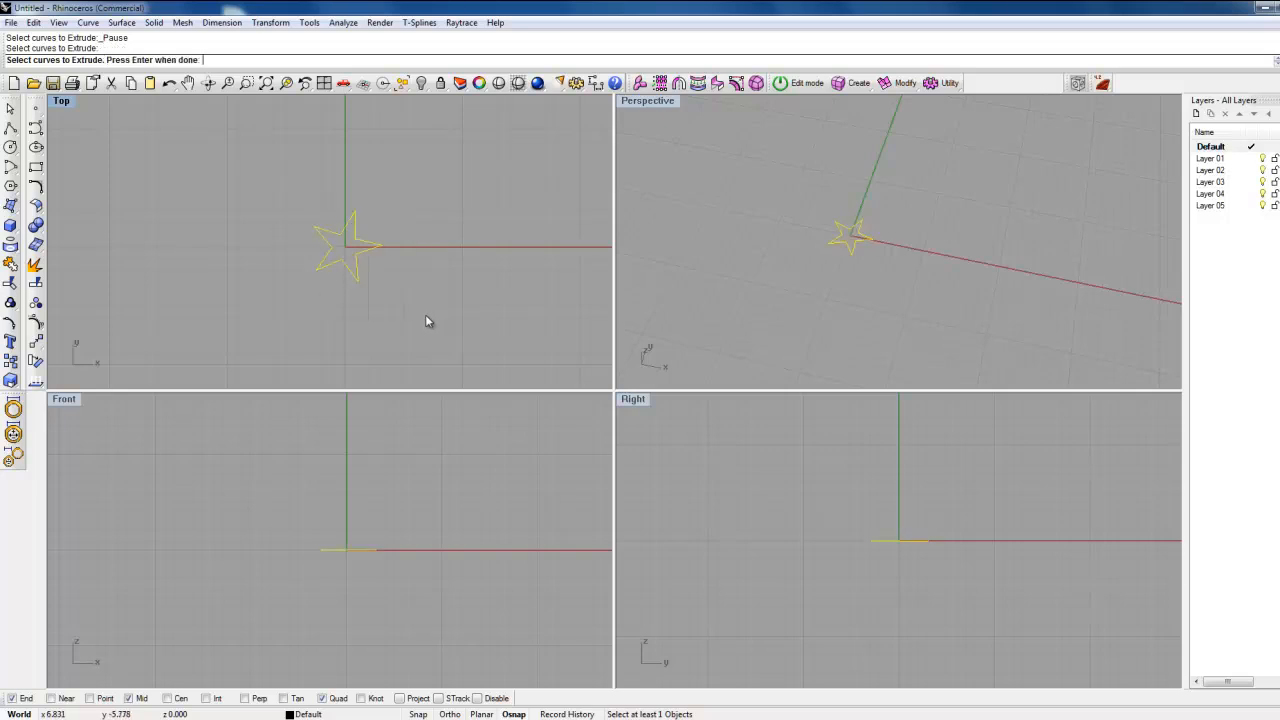
key("Return")
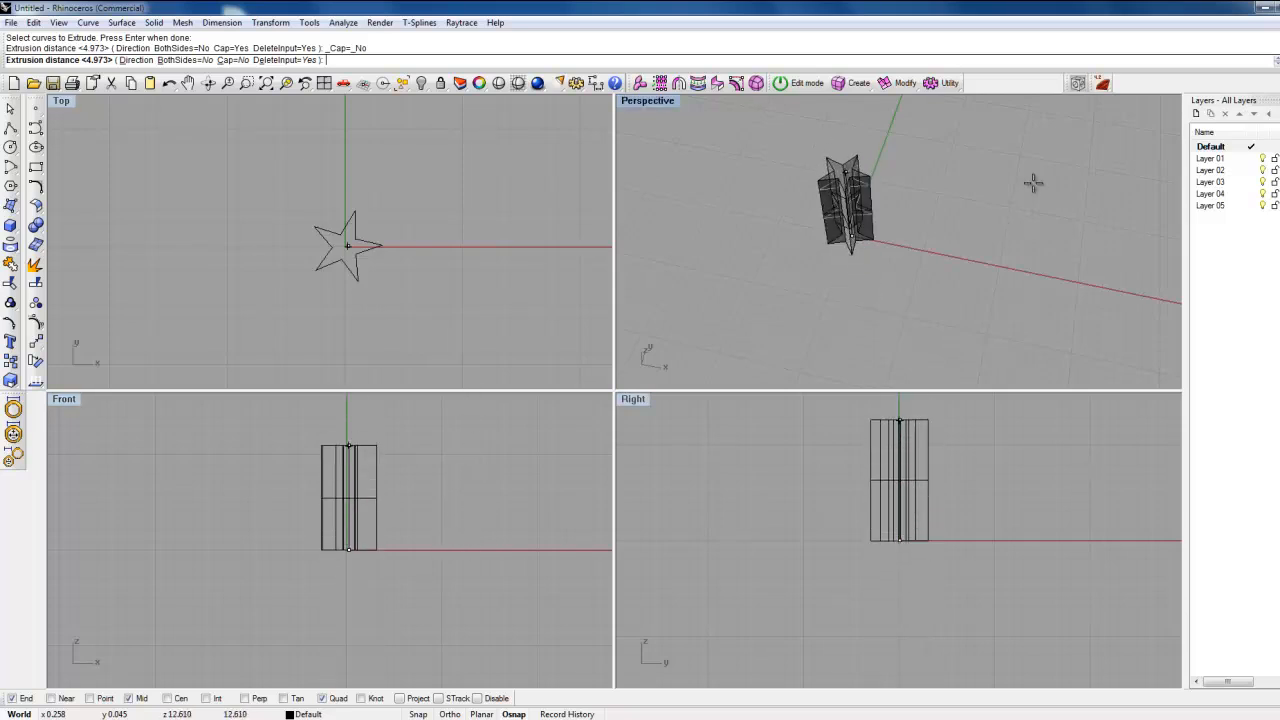
scroll(850, 180, "up", 5)
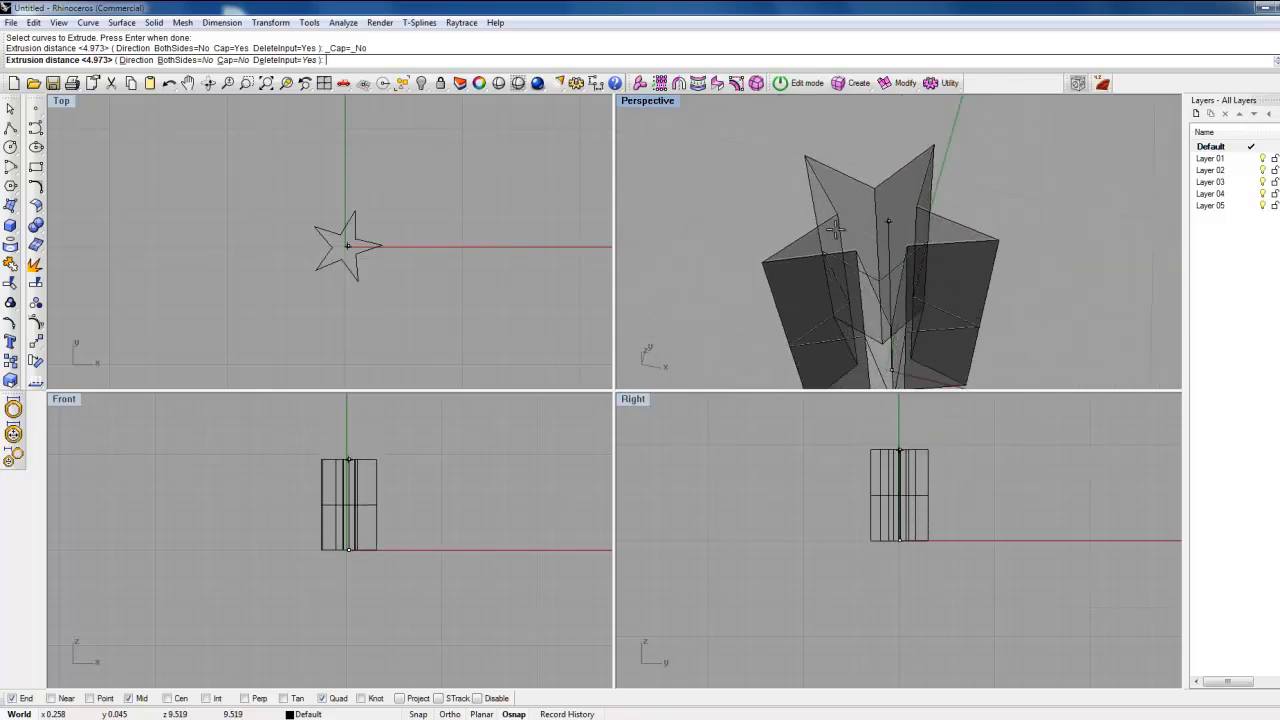
double_click(651, 102)
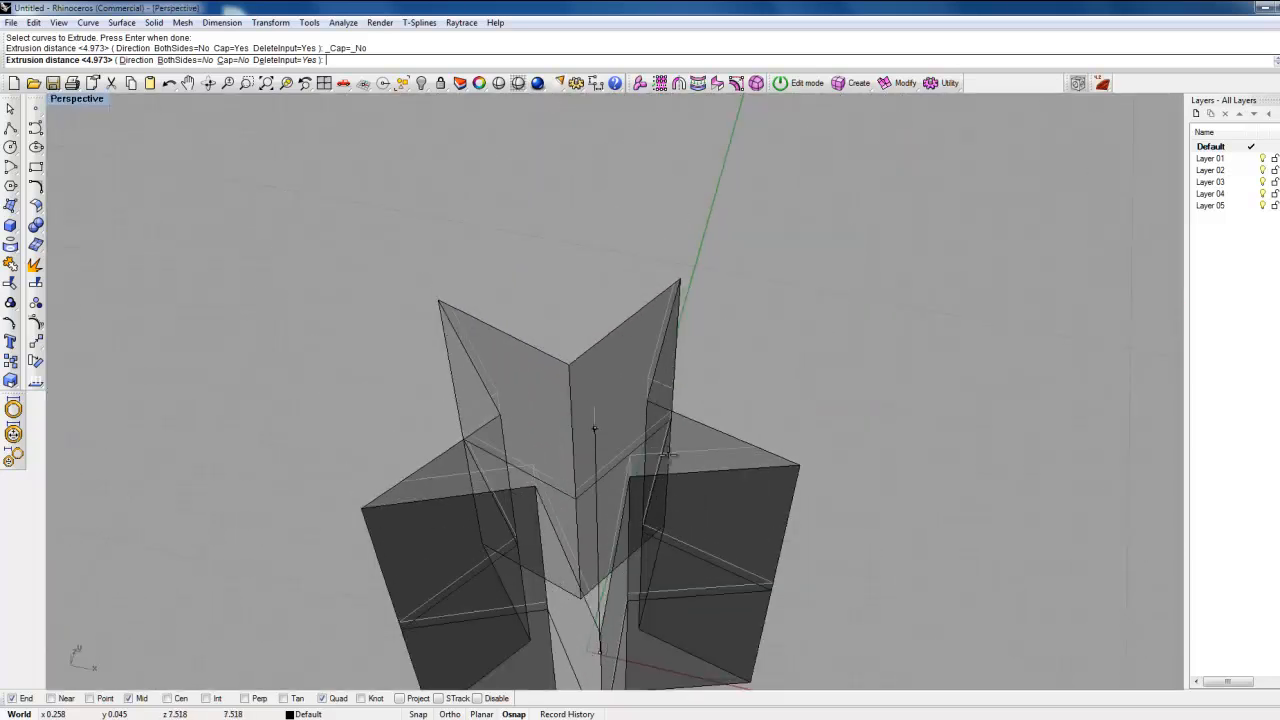
right_click_drag(643, 381, 634, 429)
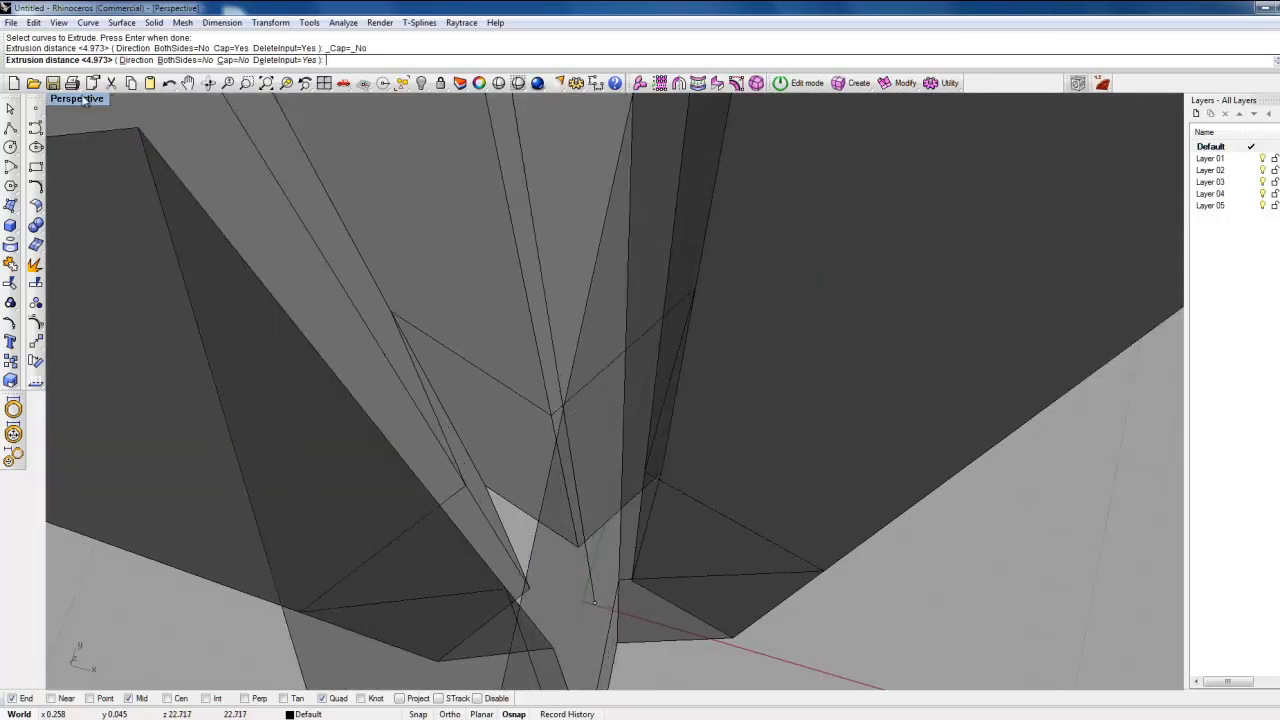
double_click(85, 102)
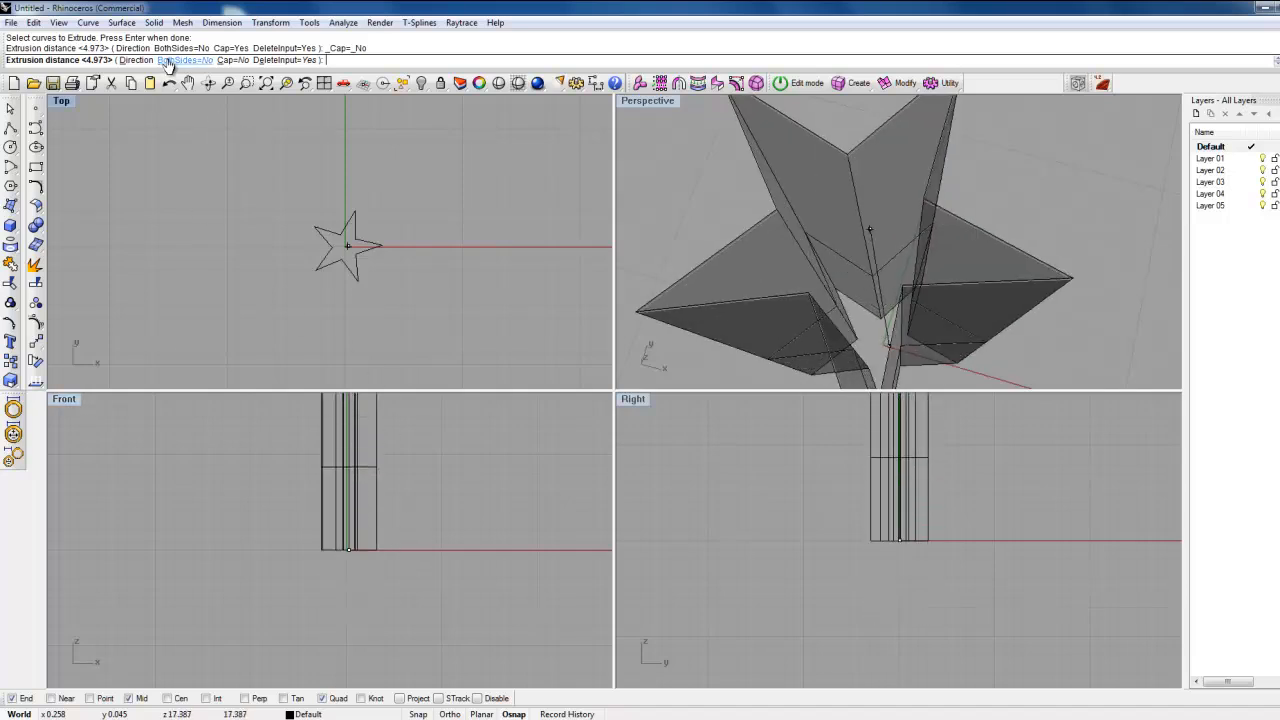
left_click(230, 60)
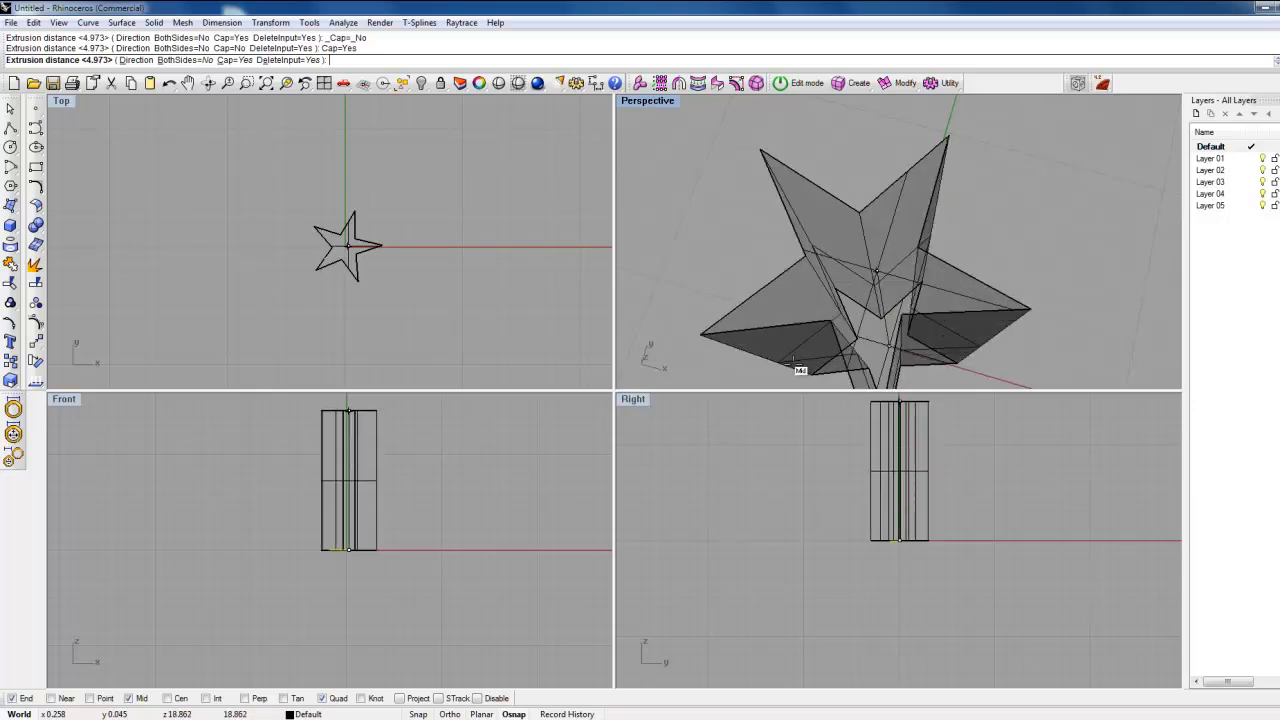
left_click(397, 522)
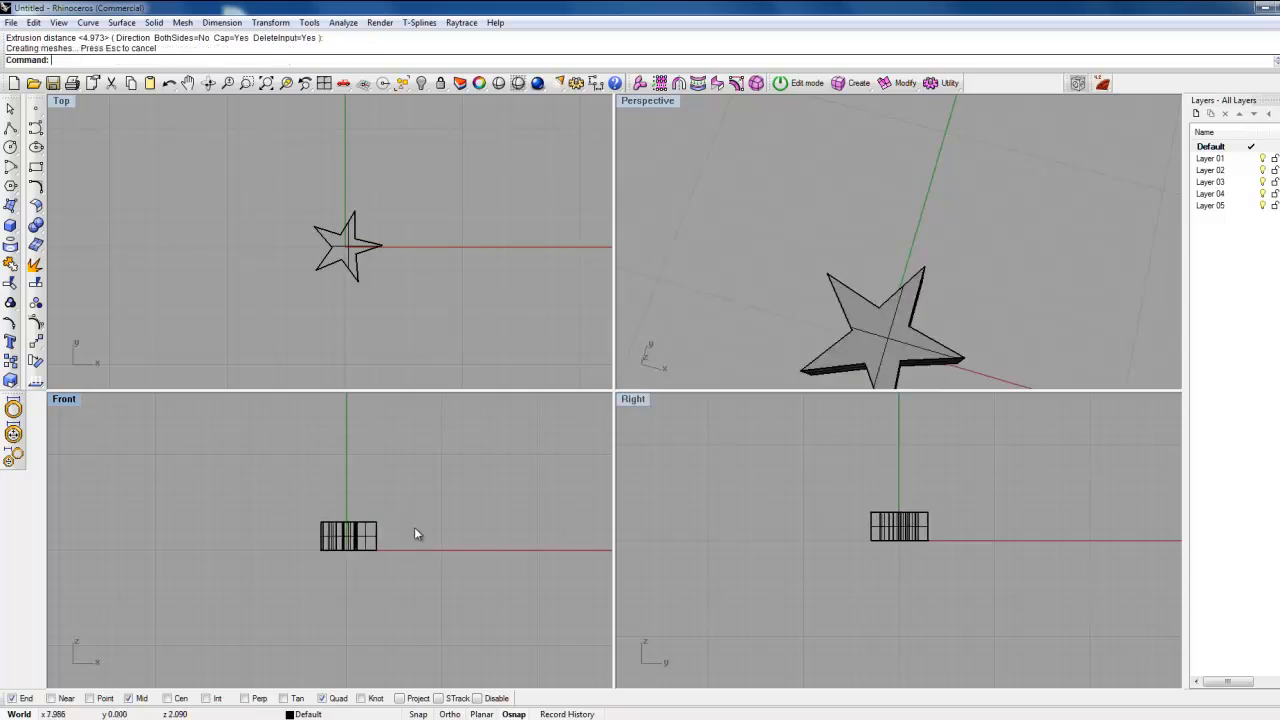
right_click_drag(815, 325, 790, 379)
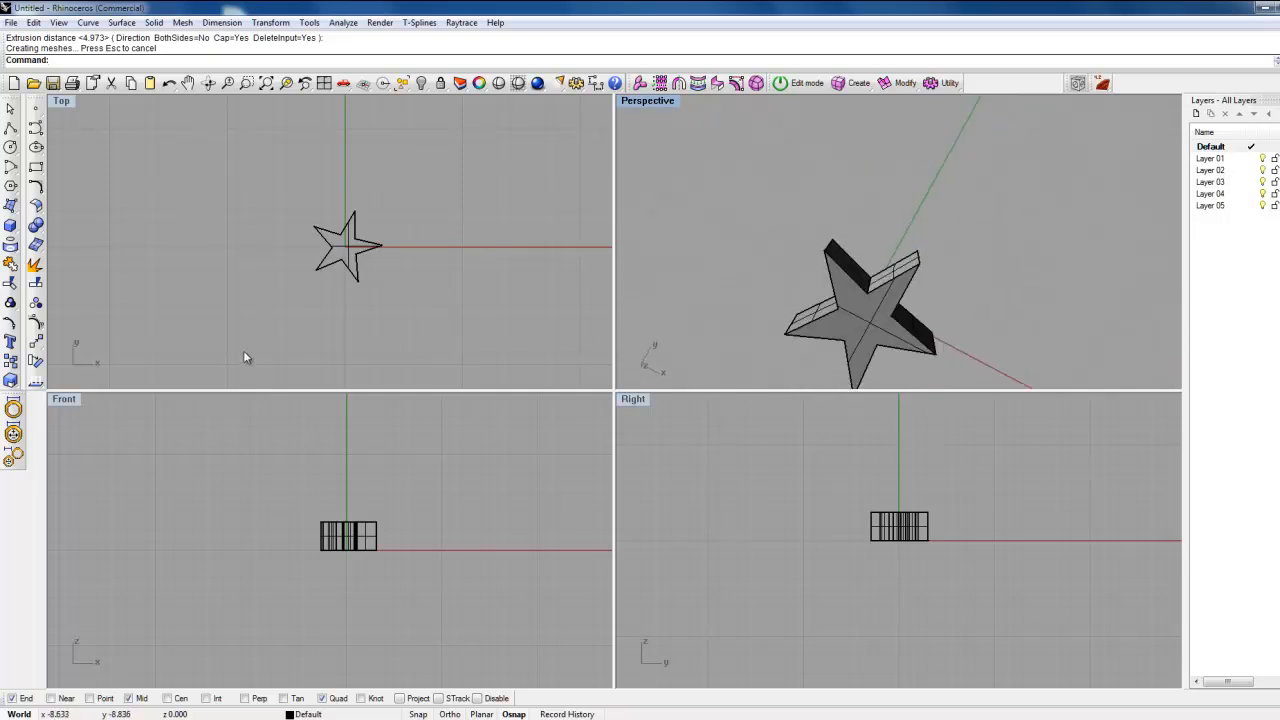
Step: Show the hidden ring surface and its two curves again
left_click(422, 87)
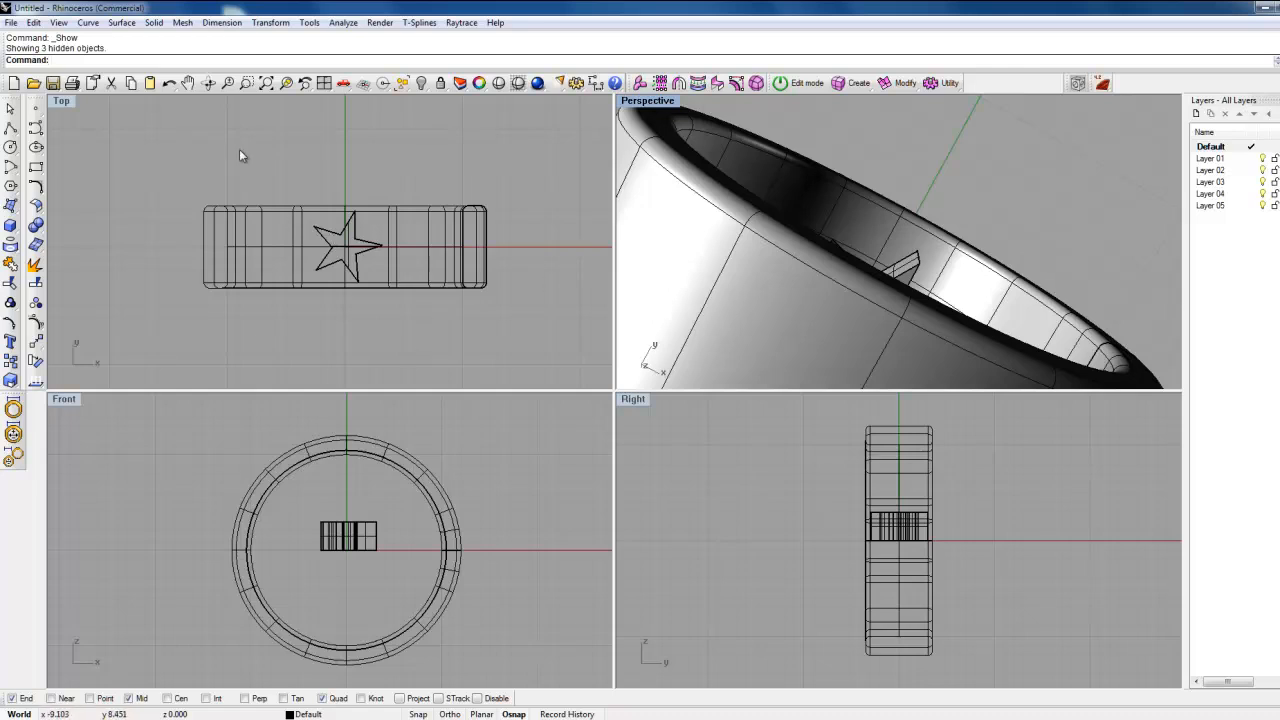
scroll(337, 203, "up", 2)
scroll(337, 203, "down", 1)
scroll(374, 245, "up", 1)
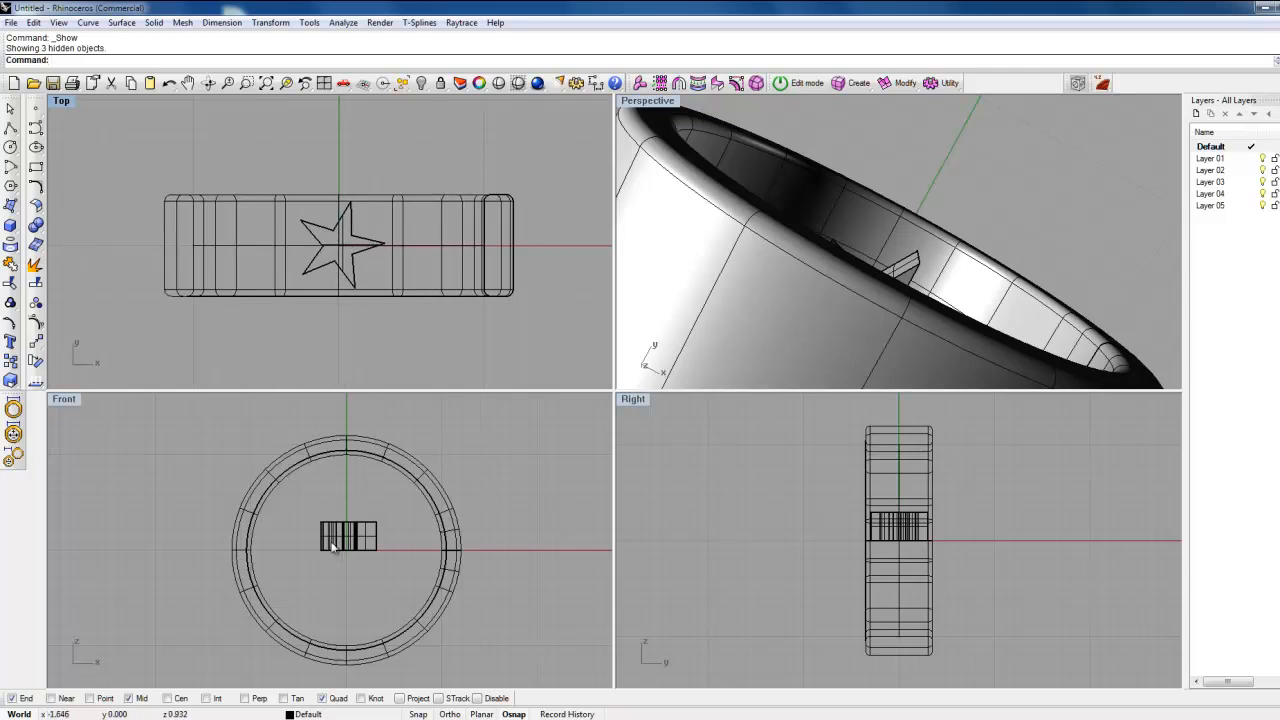
Step: Scale the star solid with Scale 2-D about origin 0 in the Top view to roughly three quarters of its size
left_click_drag(304, 513, 306, 537)
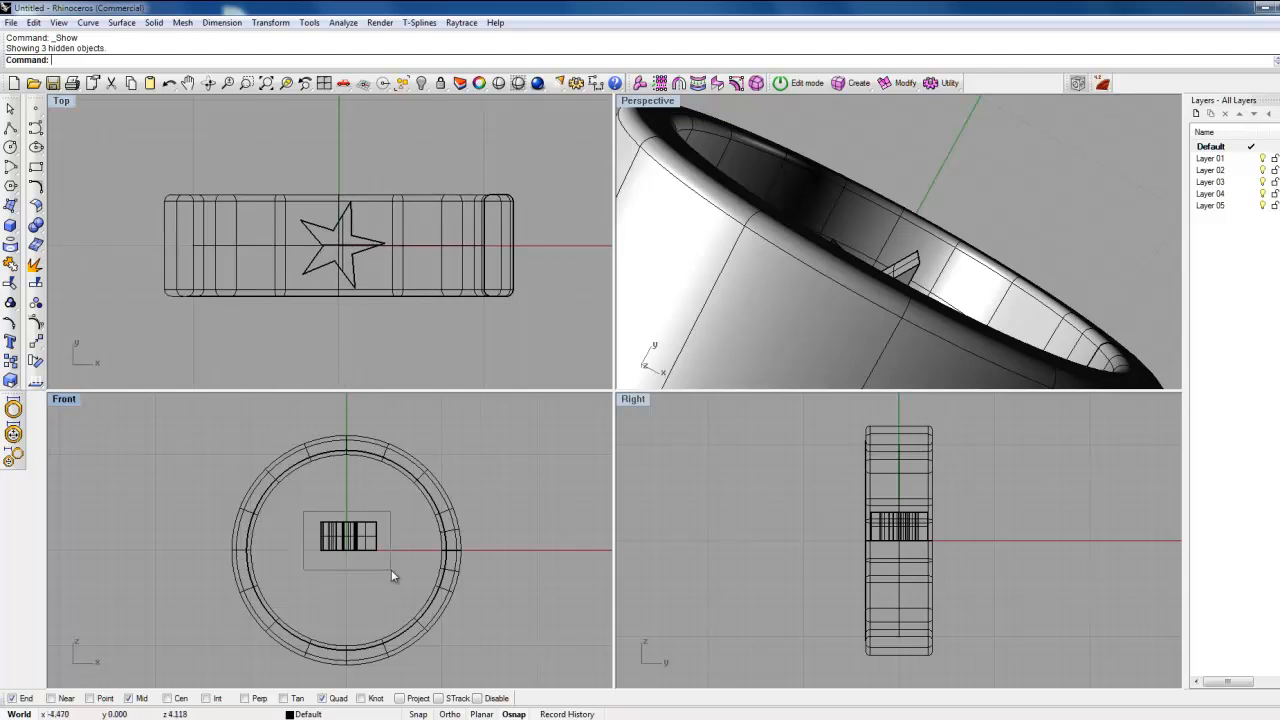
left_click_drag(391, 569, 391, 569)
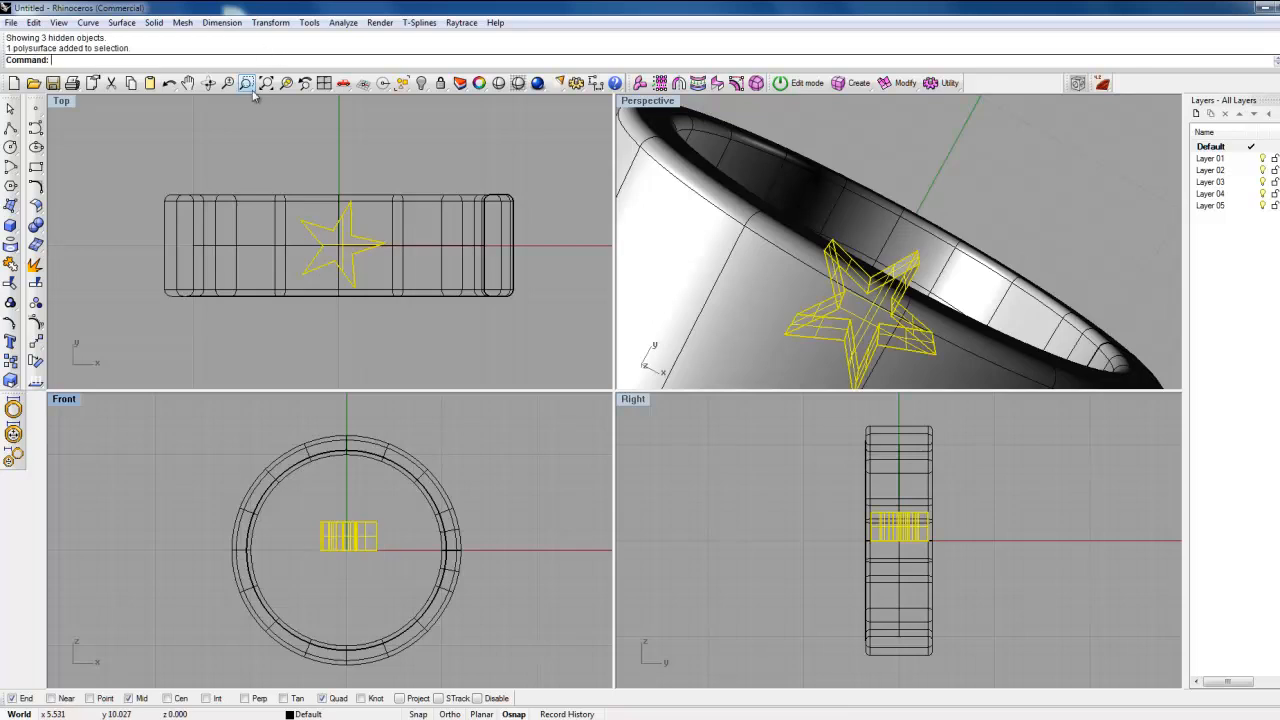
left_click(271, 22)
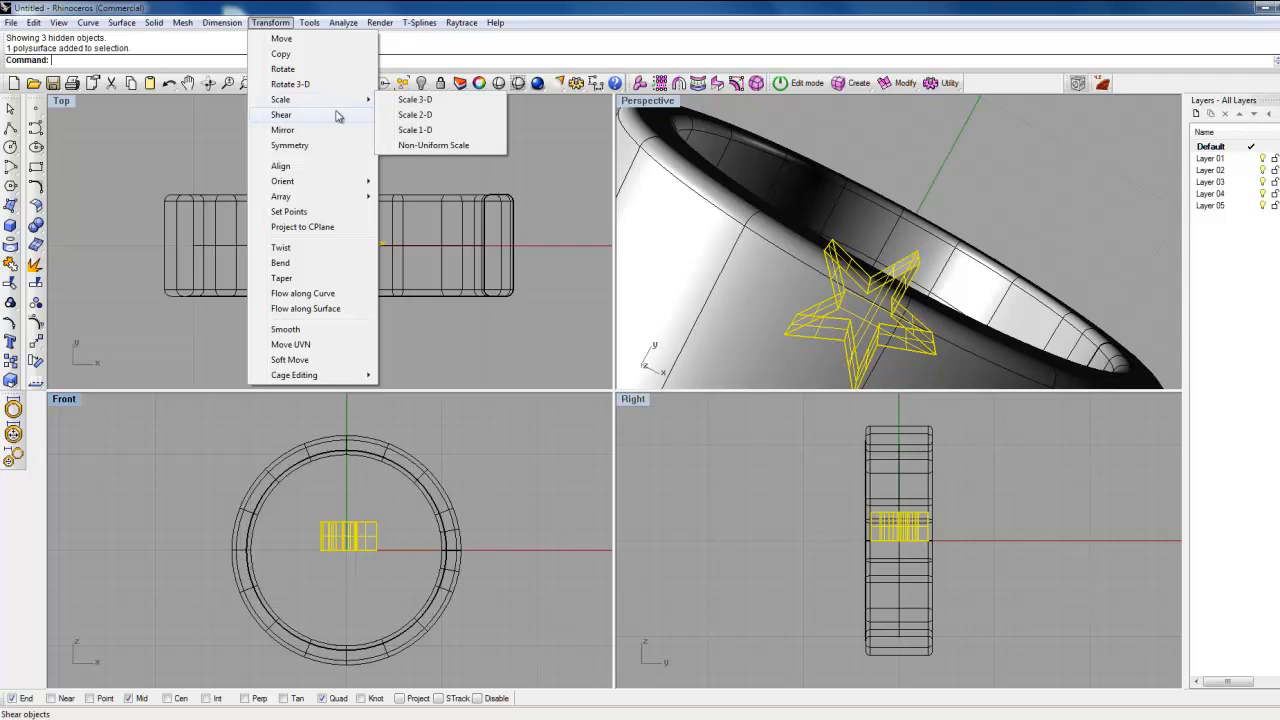
mouse_move(370, 101)
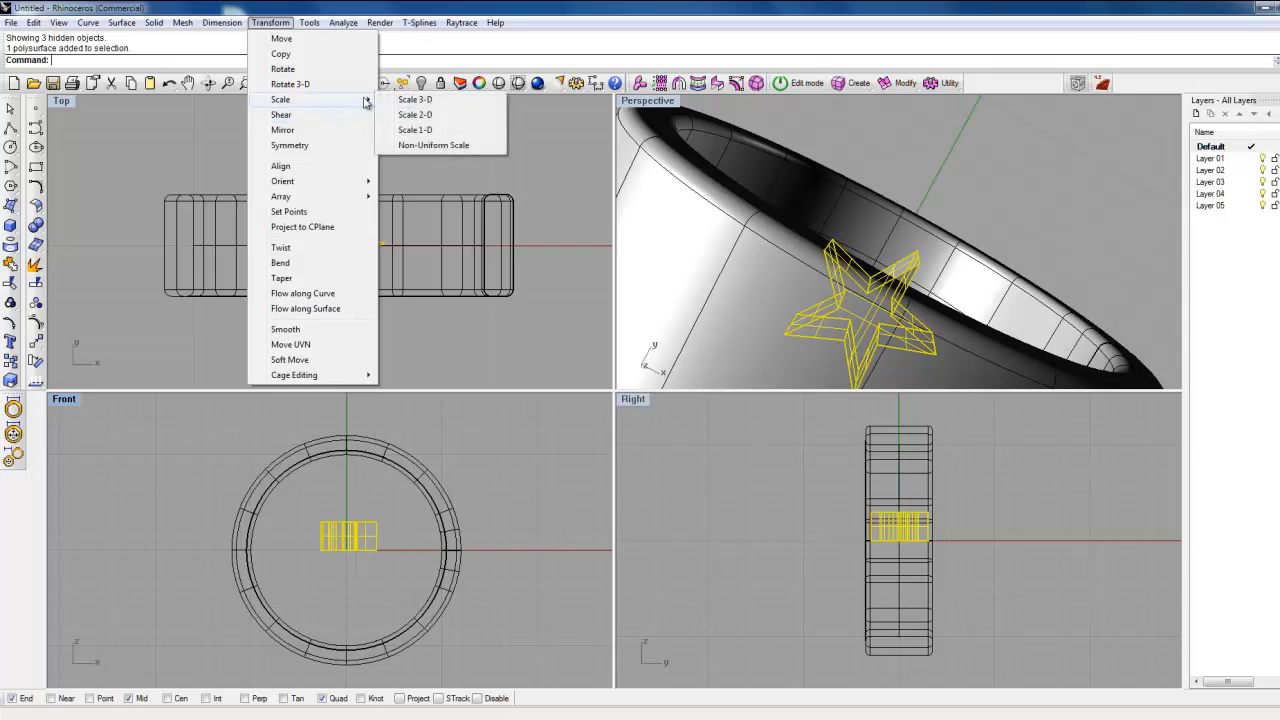
left_click(416, 115)
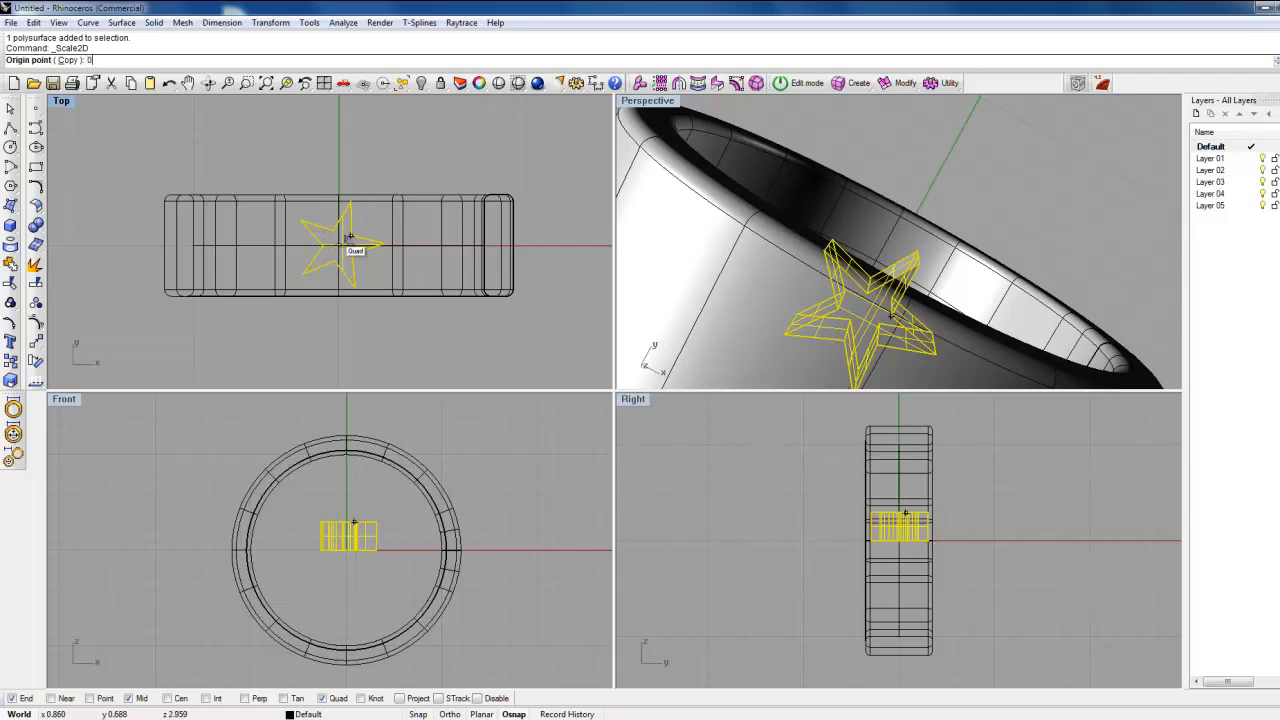
key("Return")
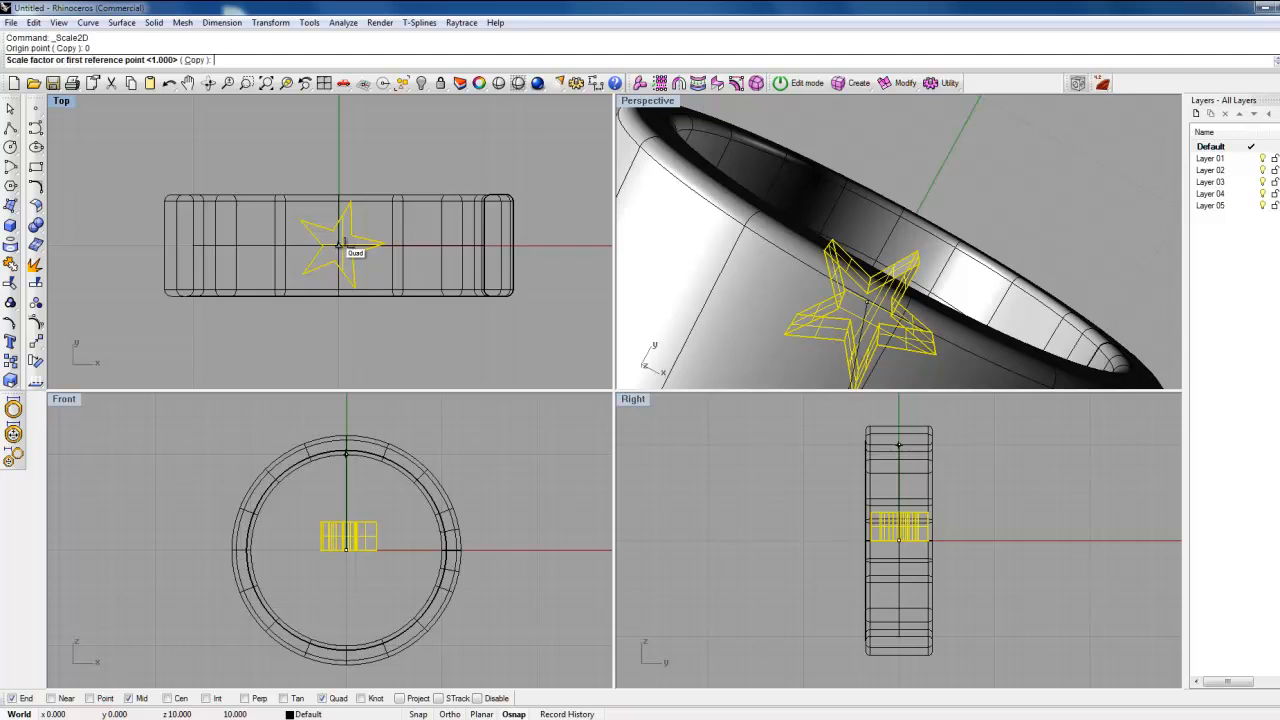
left_click(443, 136)
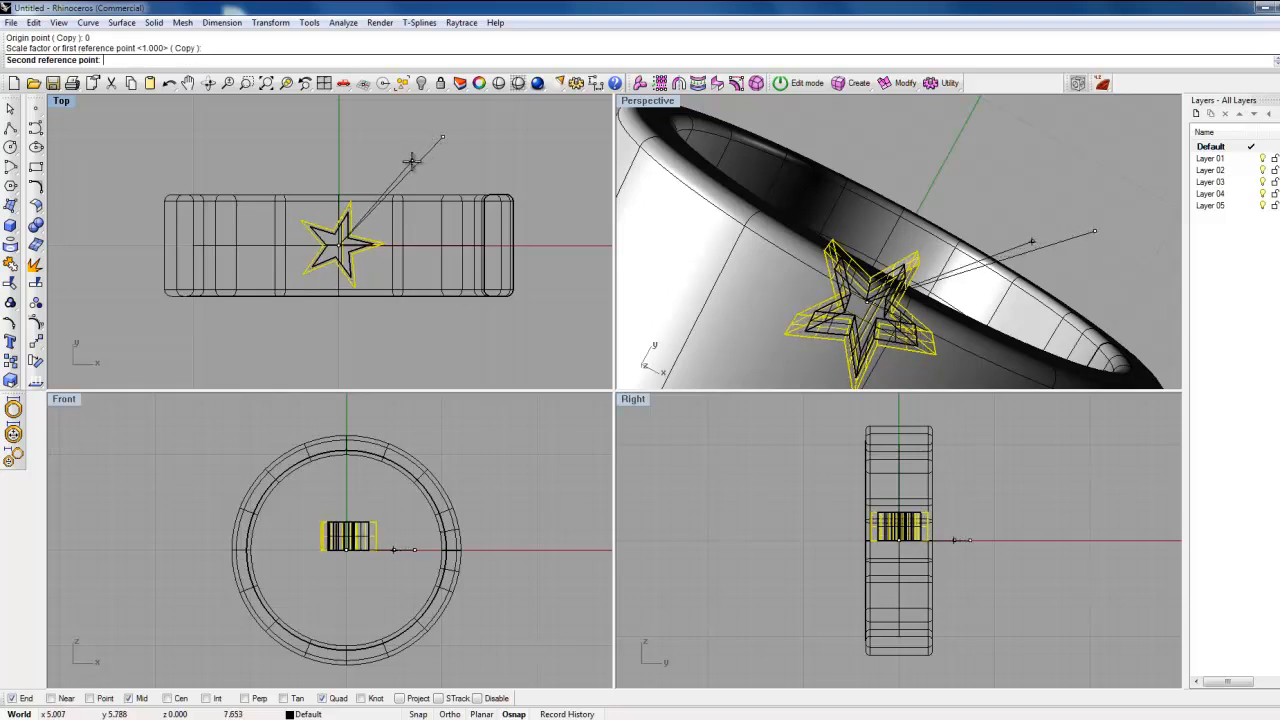
left_click(411, 160)
left_click(459, 166)
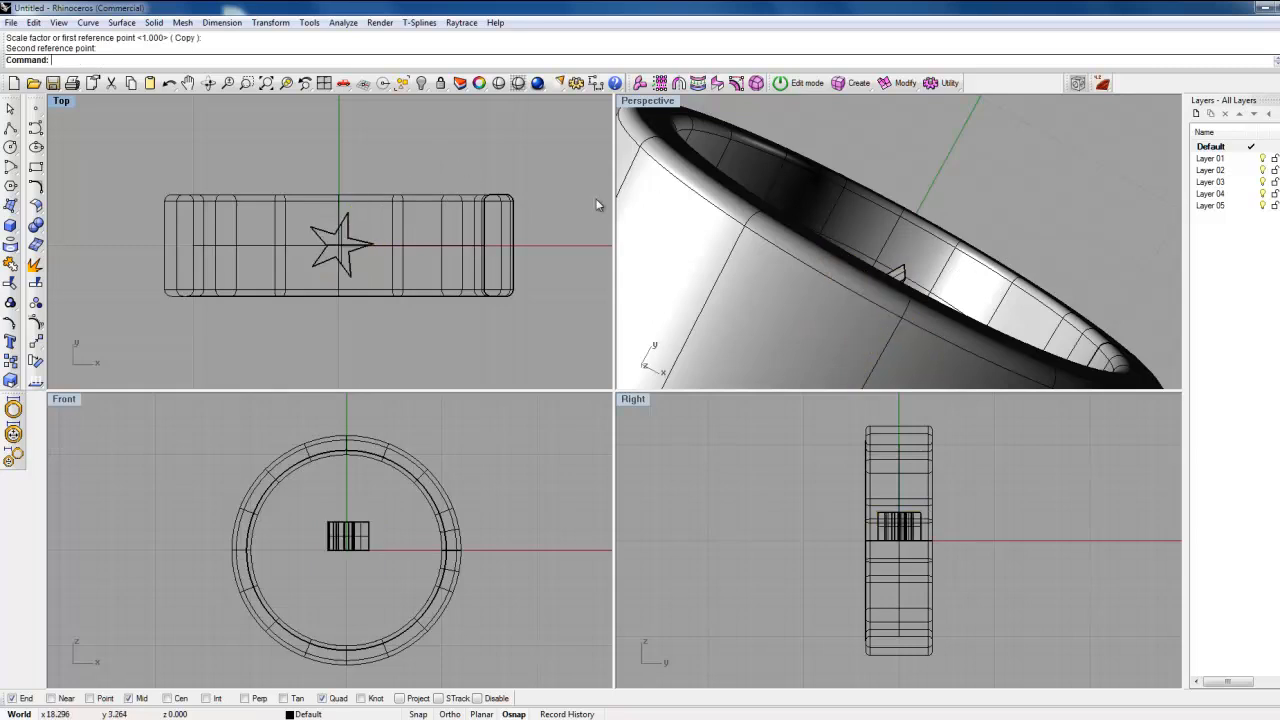
Step: Practise selecting the star solid in the Front view by window and by direct picking, clearing the selection each time
right_click_drag(797, 304, 962, 180)
scroll(976, 236, "down", 5)
right_click_drag(985, 322, 883, 368)
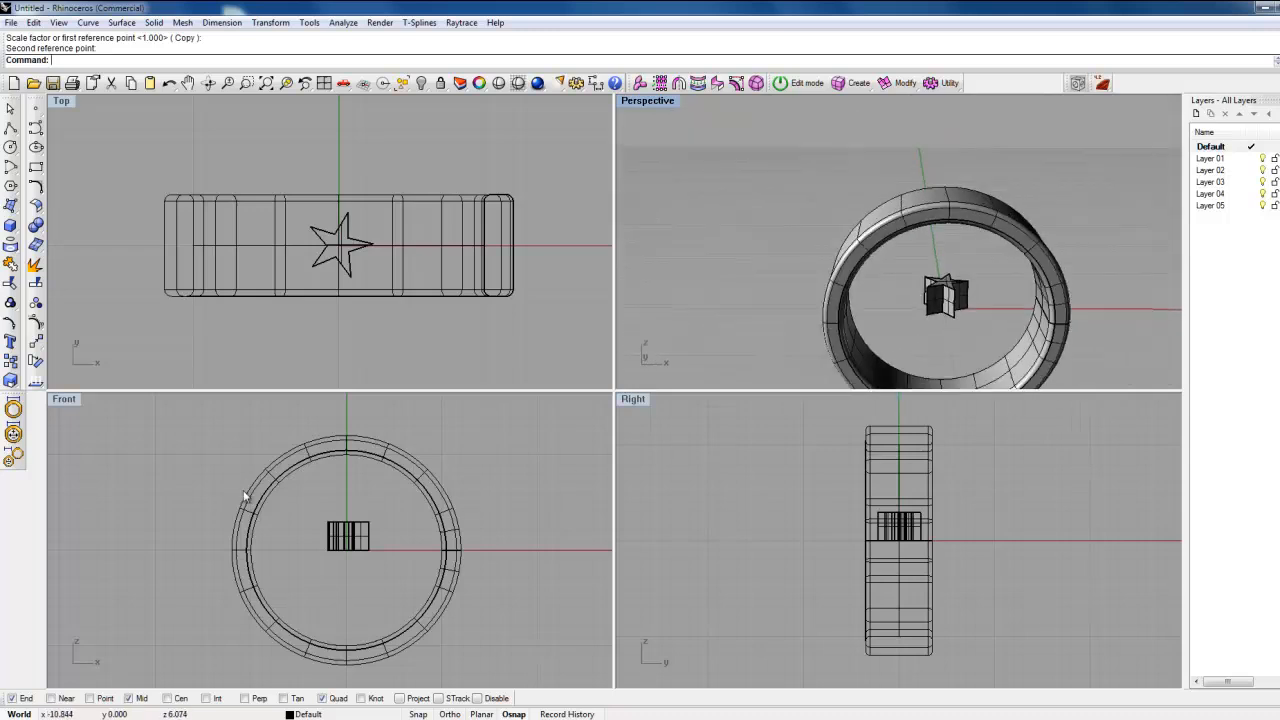
left_click_drag(309, 505, 307, 552)
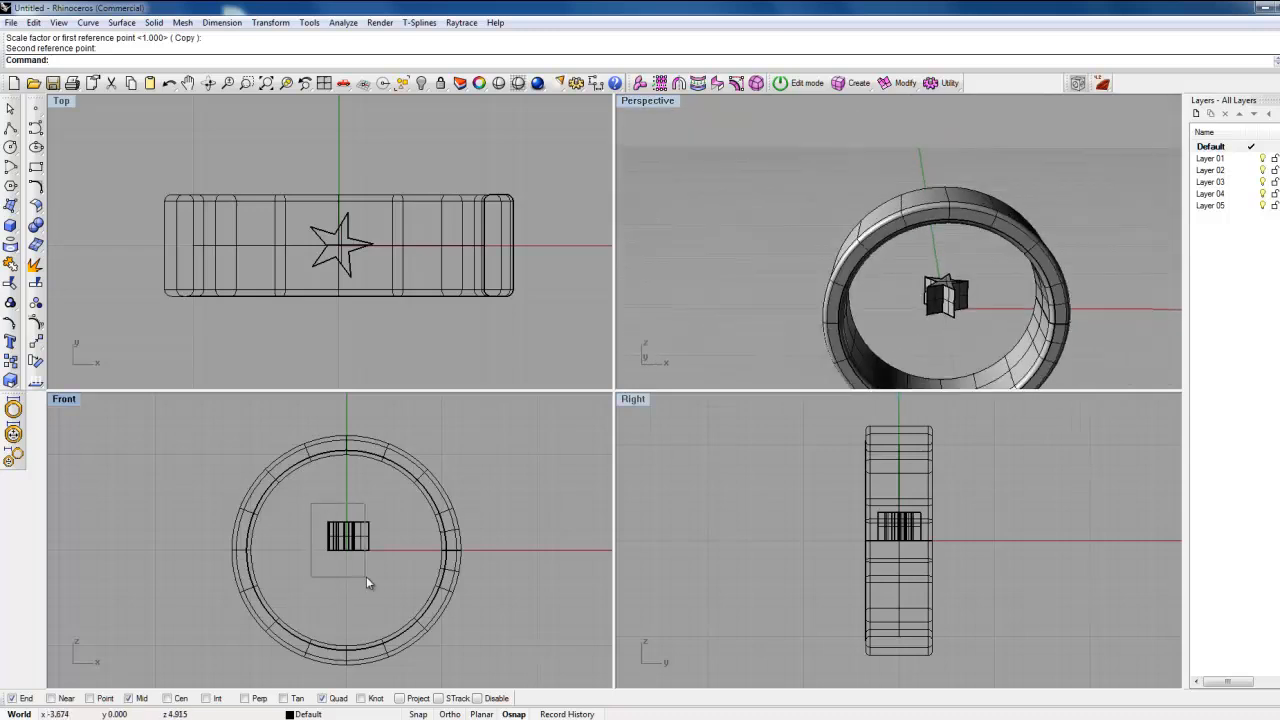
left_click_drag(392, 578, 392, 578)
left_click(383, 544)
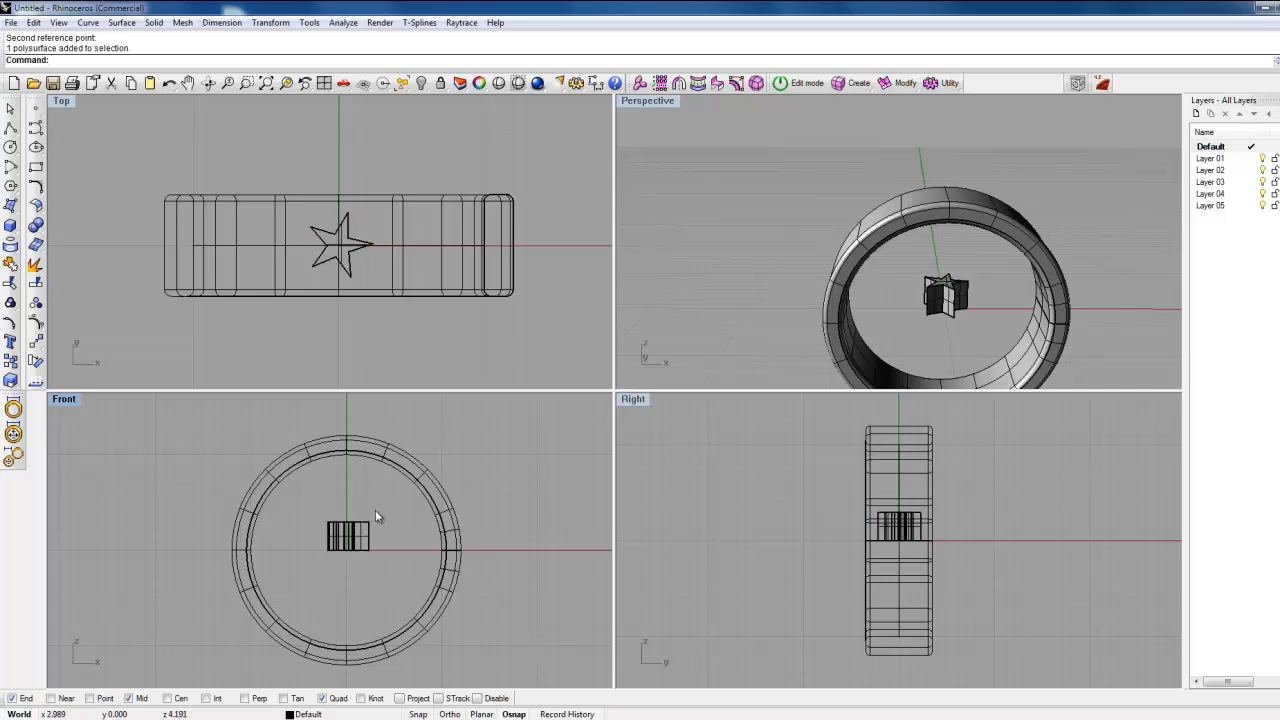
left_click(365, 533)
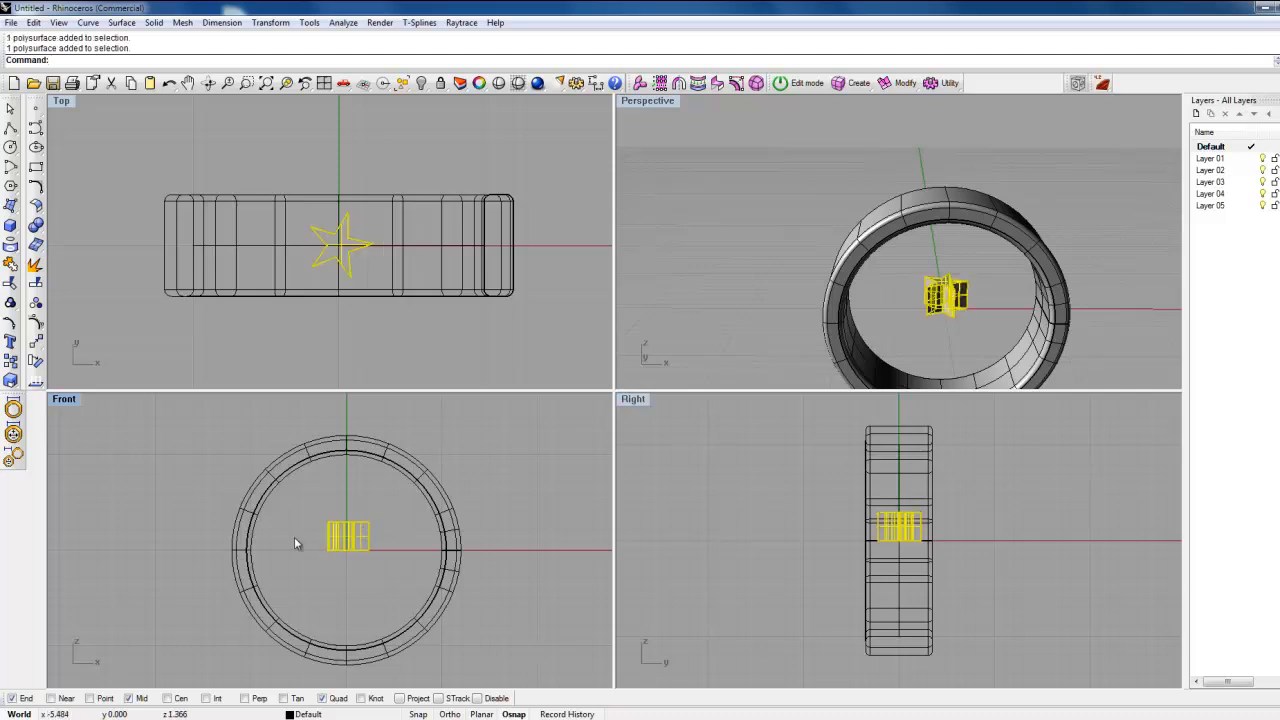
left_click(294, 543)
left_click_drag(386, 563, 386, 563)
left_click(404, 535)
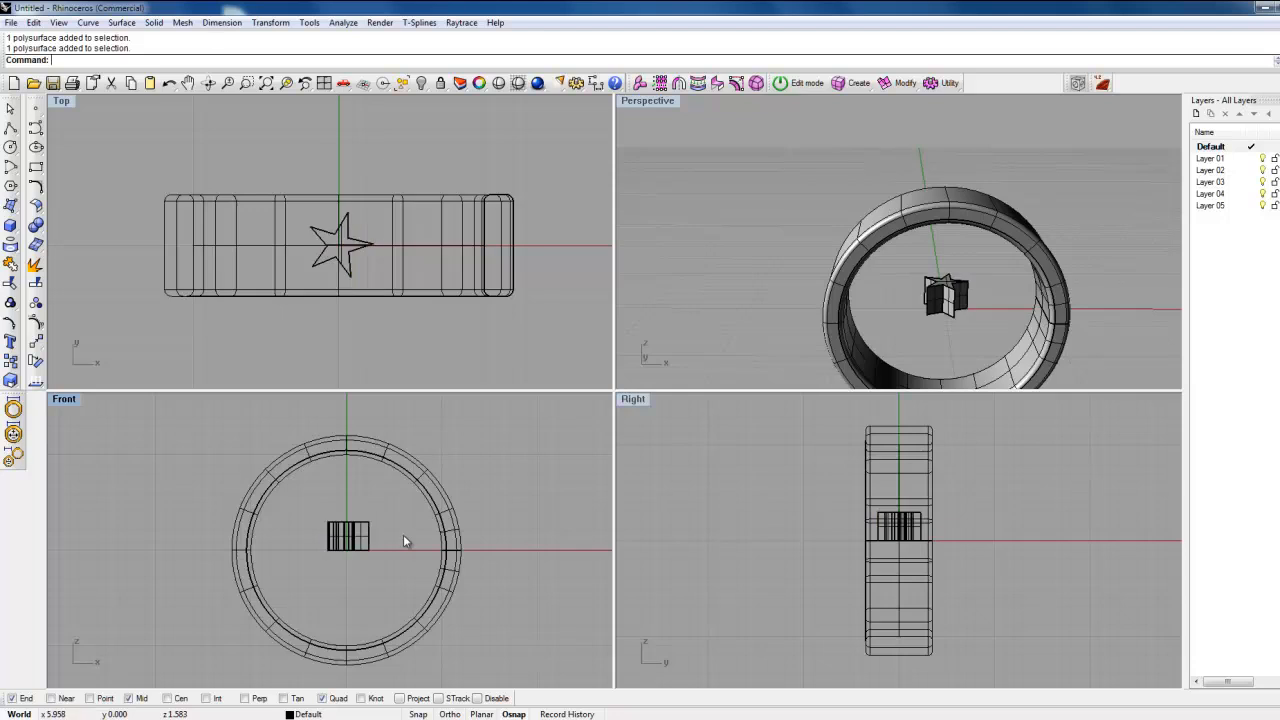
left_click(362, 538)
left_click(409, 543)
Step: Move the star solid vertically in the Front view so its base sits slightly inside the ring band's upper edge
left_click(361, 541)
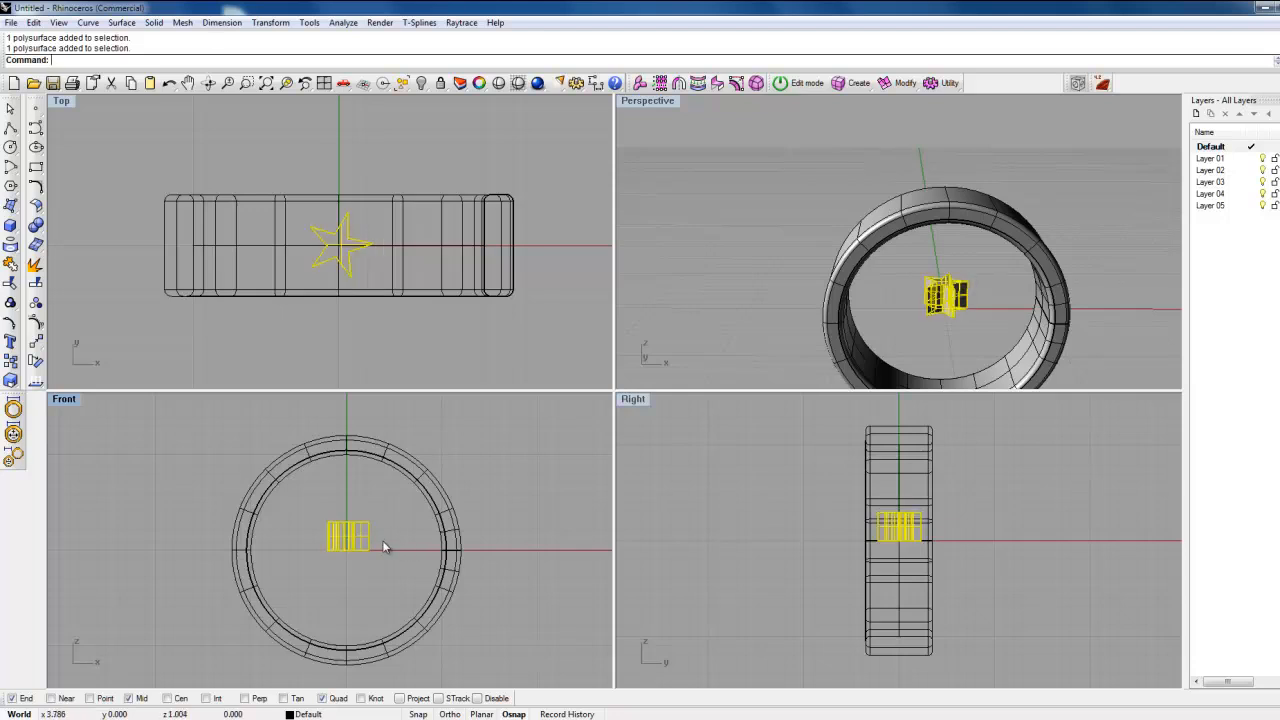
left_click_drag(350, 548, 362, 441)
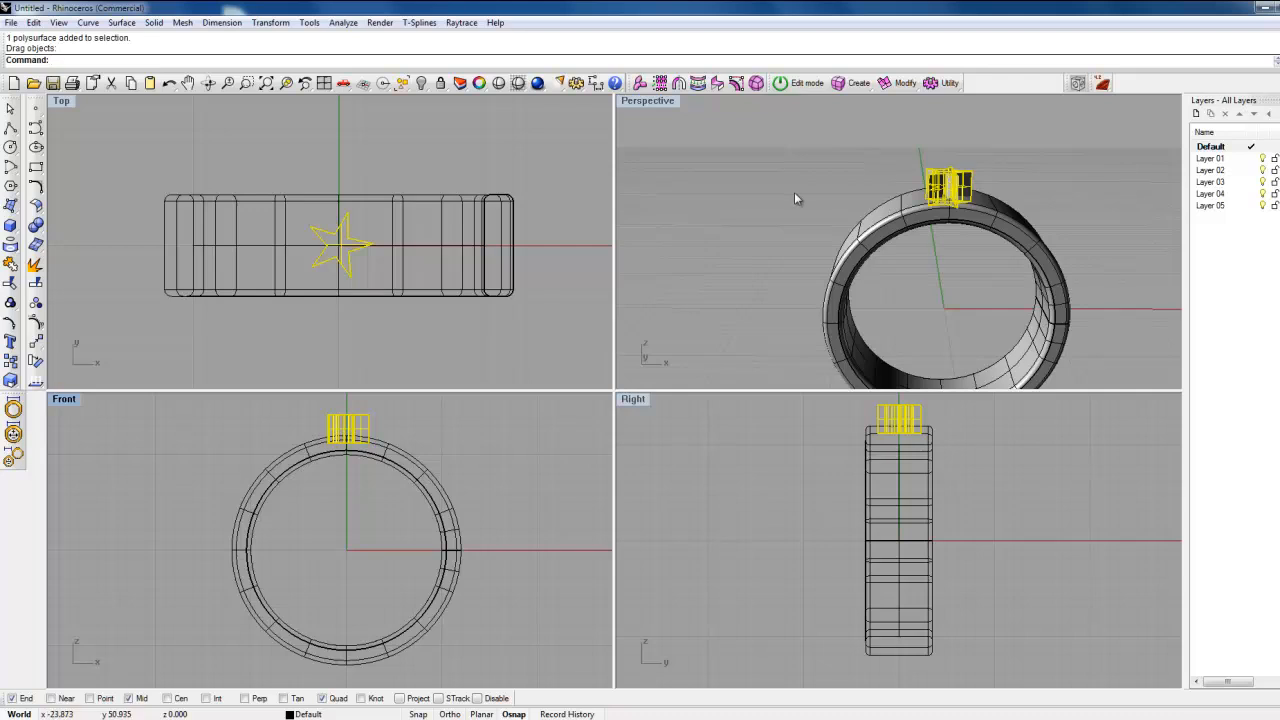
left_click(884, 245)
right_click_drag(880, 205, 949, 223)
Step: Polar-array the star solid in the Front view around centre 0 with 12 items over the full 360 degrees
mouse_move(487, 430)
right_mouse_down()
mouse_move(500, 443)
mouse_move(489, 450)
right_mouse_up()
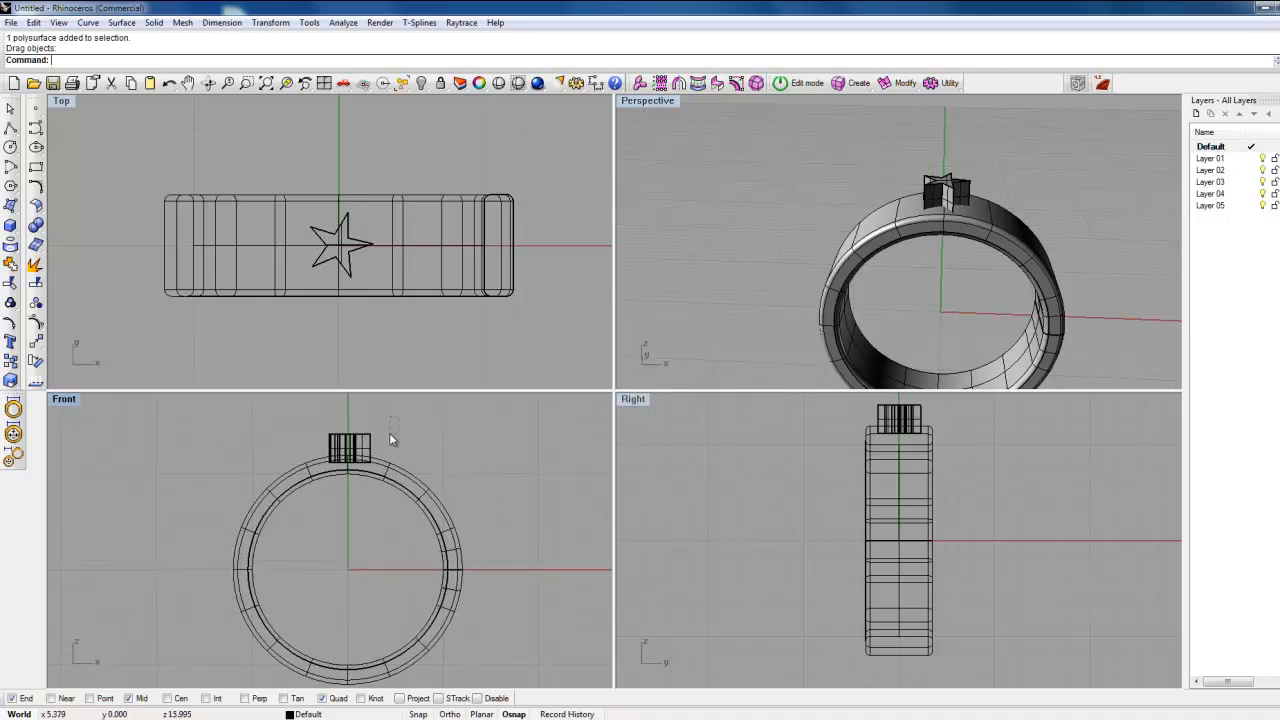
left_click_drag(313, 449, 314, 450)
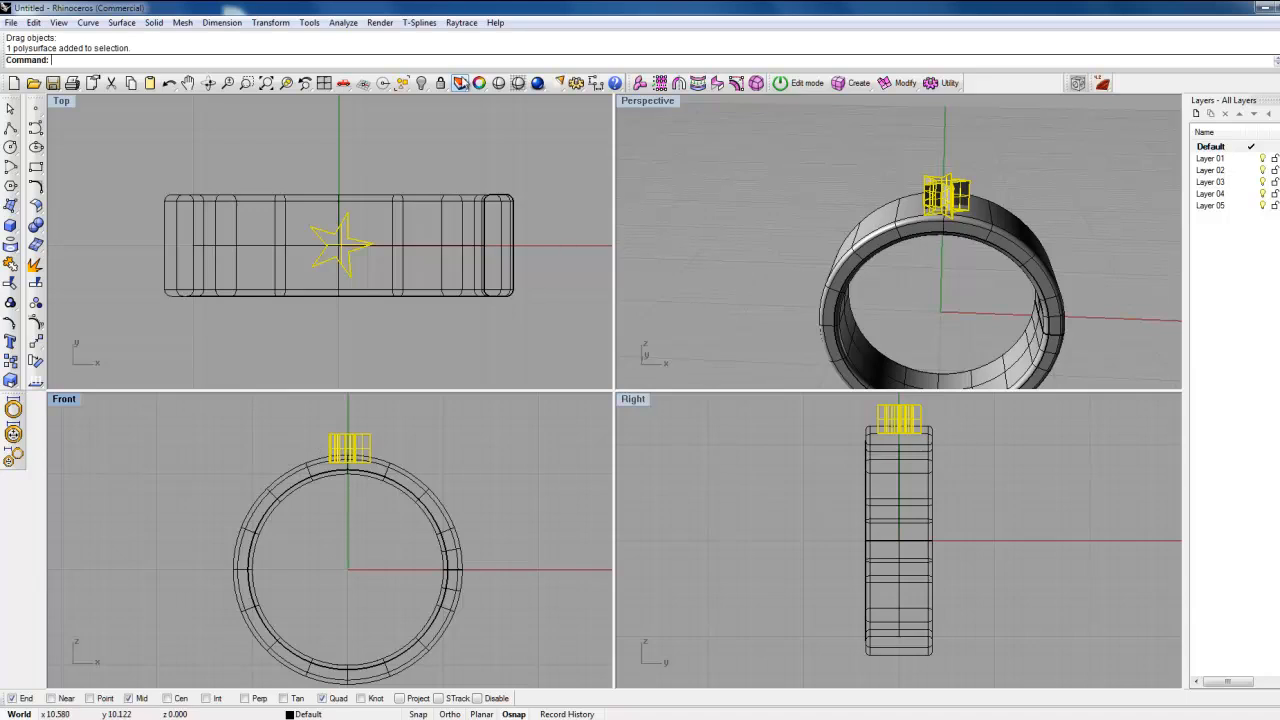
left_click(267, 23)
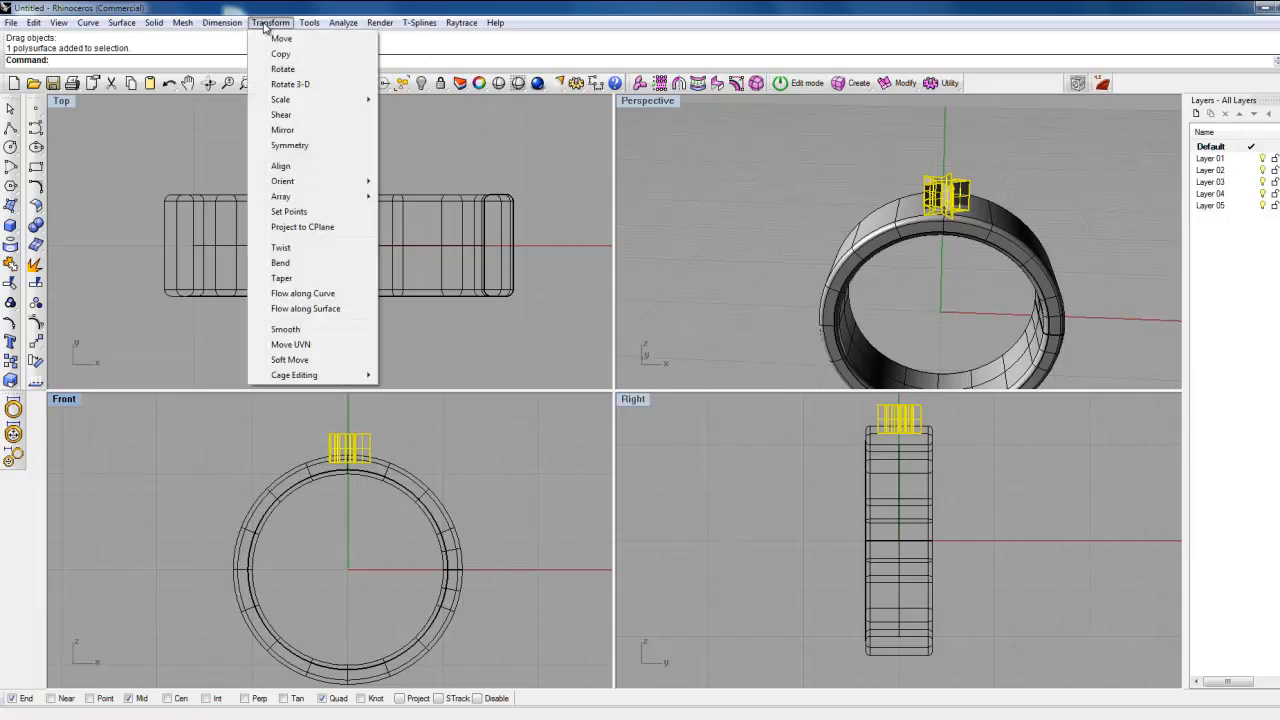
mouse_move(298, 198)
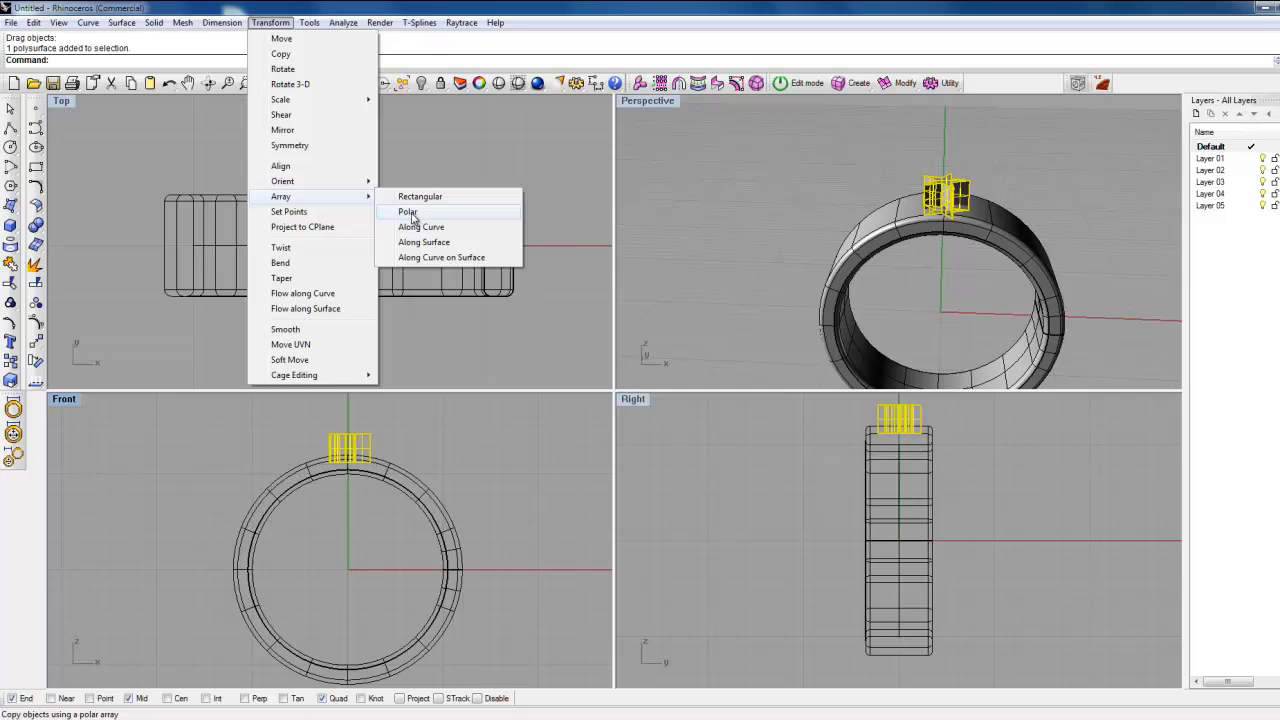
left_click(408, 213)
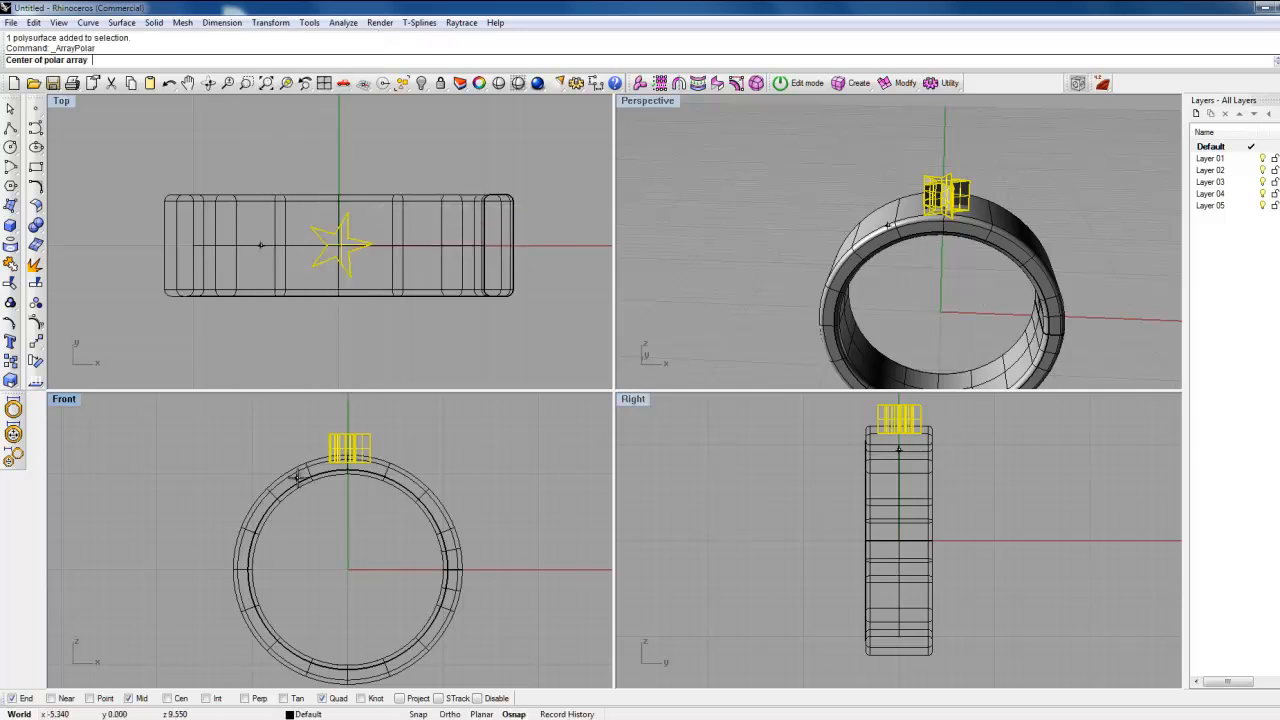
scroll(349, 515, "down", 2)
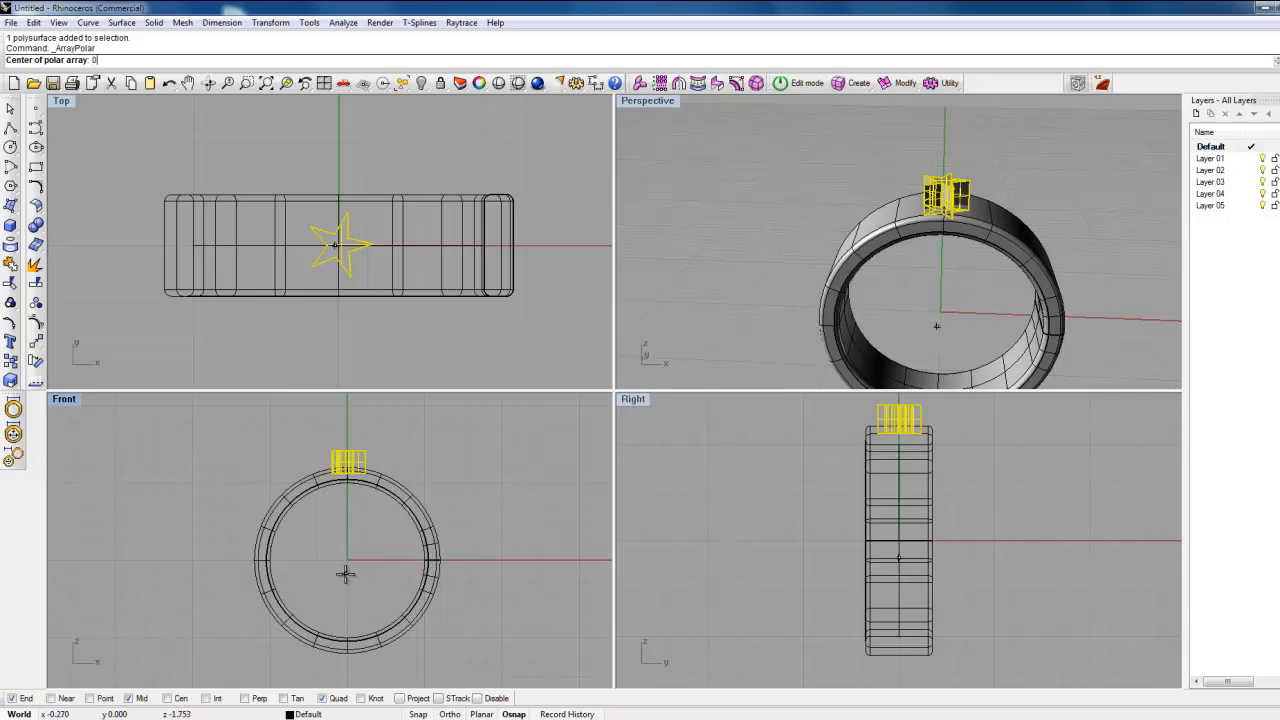
key("Return")
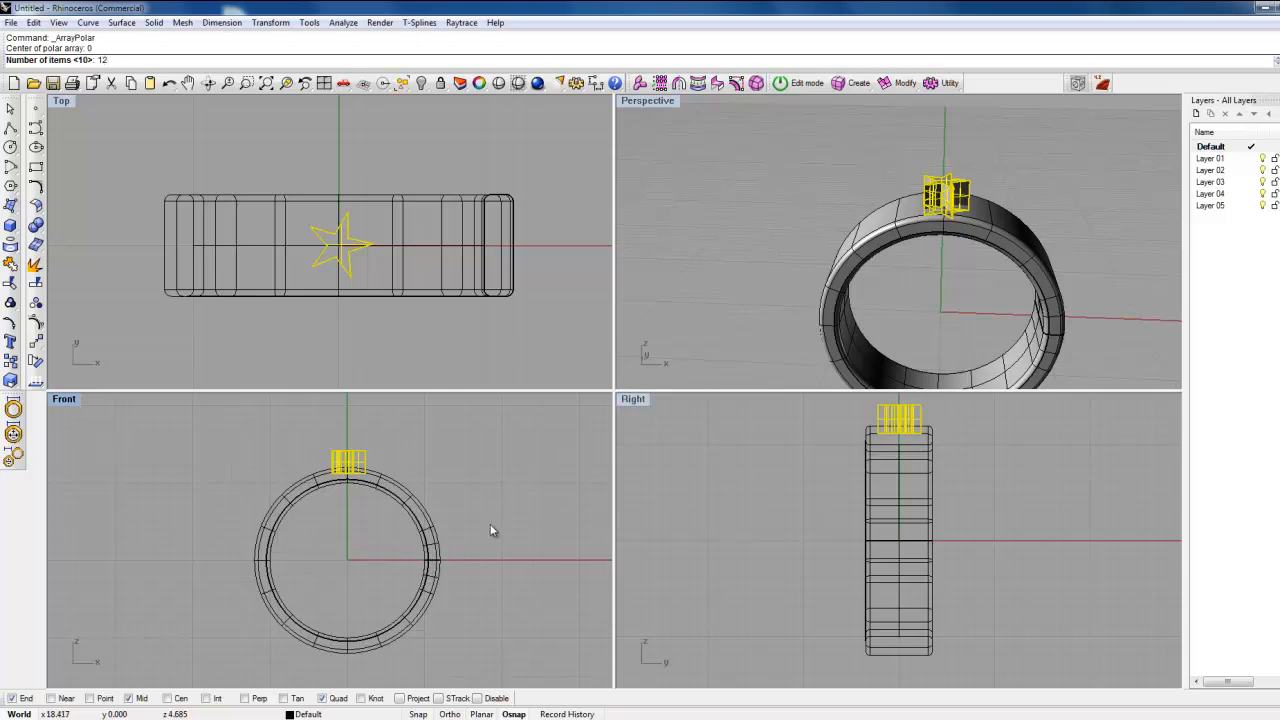
key("Return")
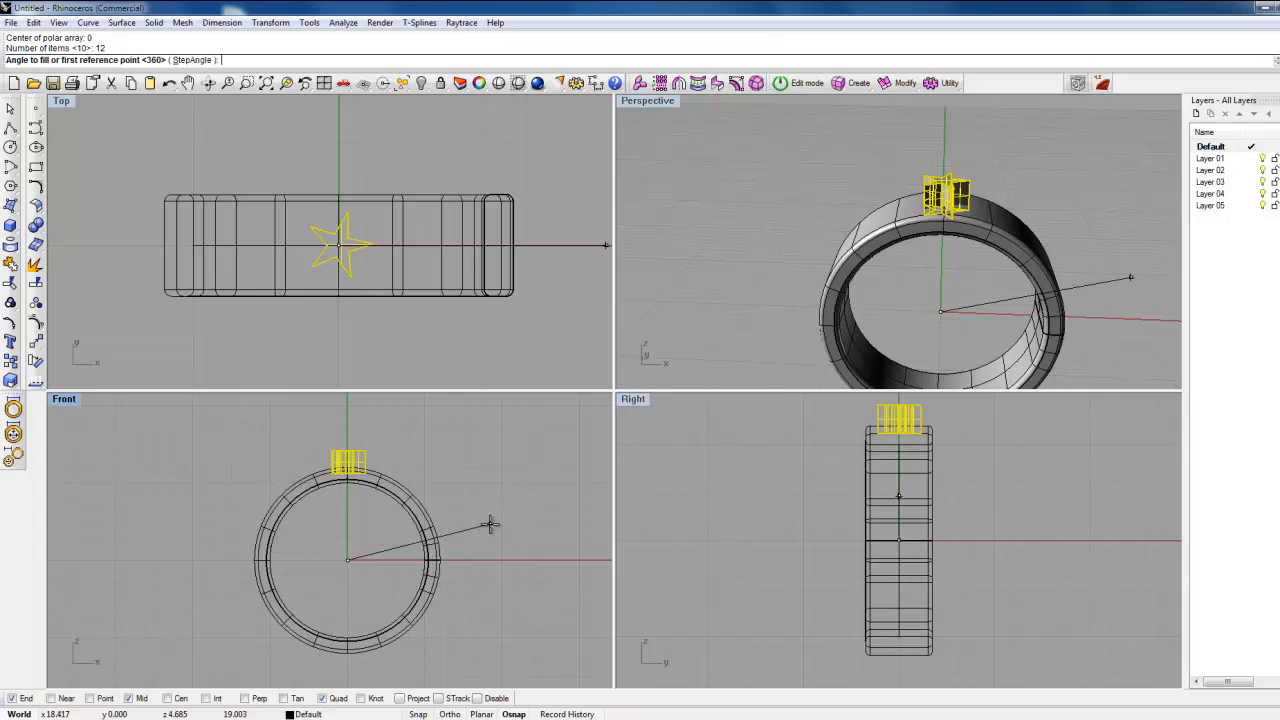
key("Return")
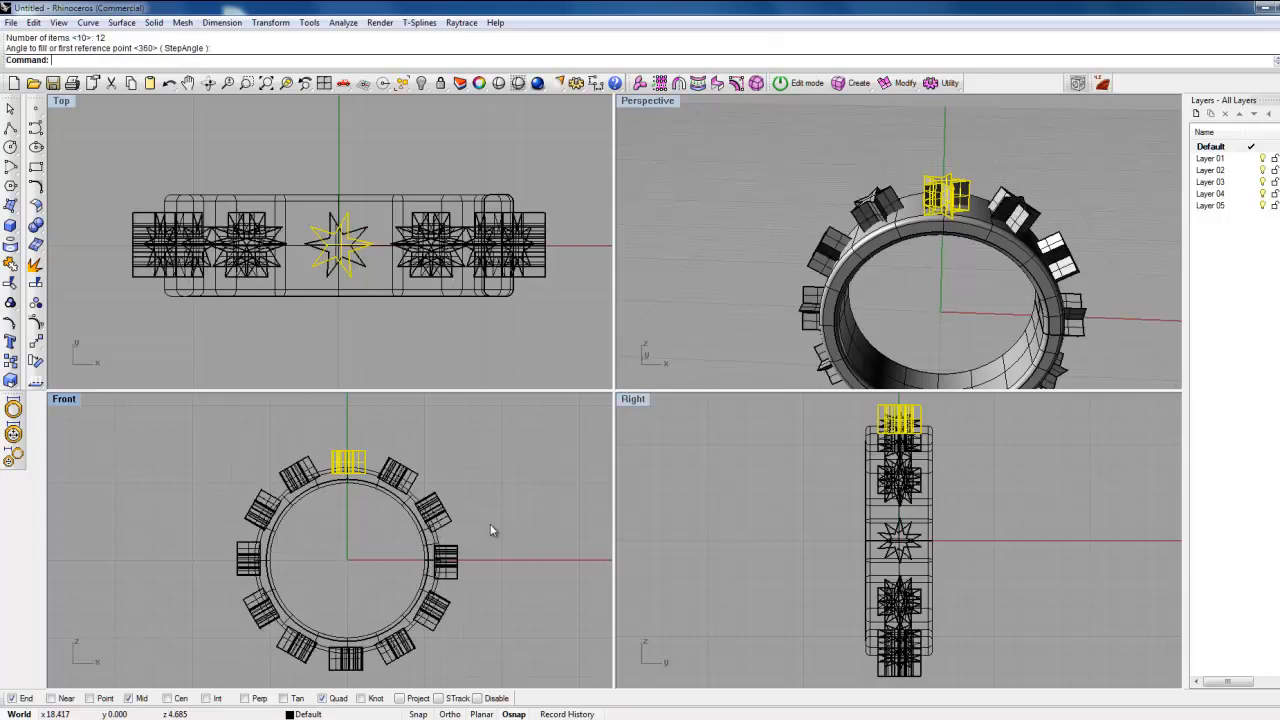
left_click(503, 472)
Step: Examine in the Perspective and Front views how deep the arrayed stars sit in the ring band
right_click_drag(752, 258, 850, 348)
scroll(925, 345, "up", 8)
scroll(925, 345, "down", 3)
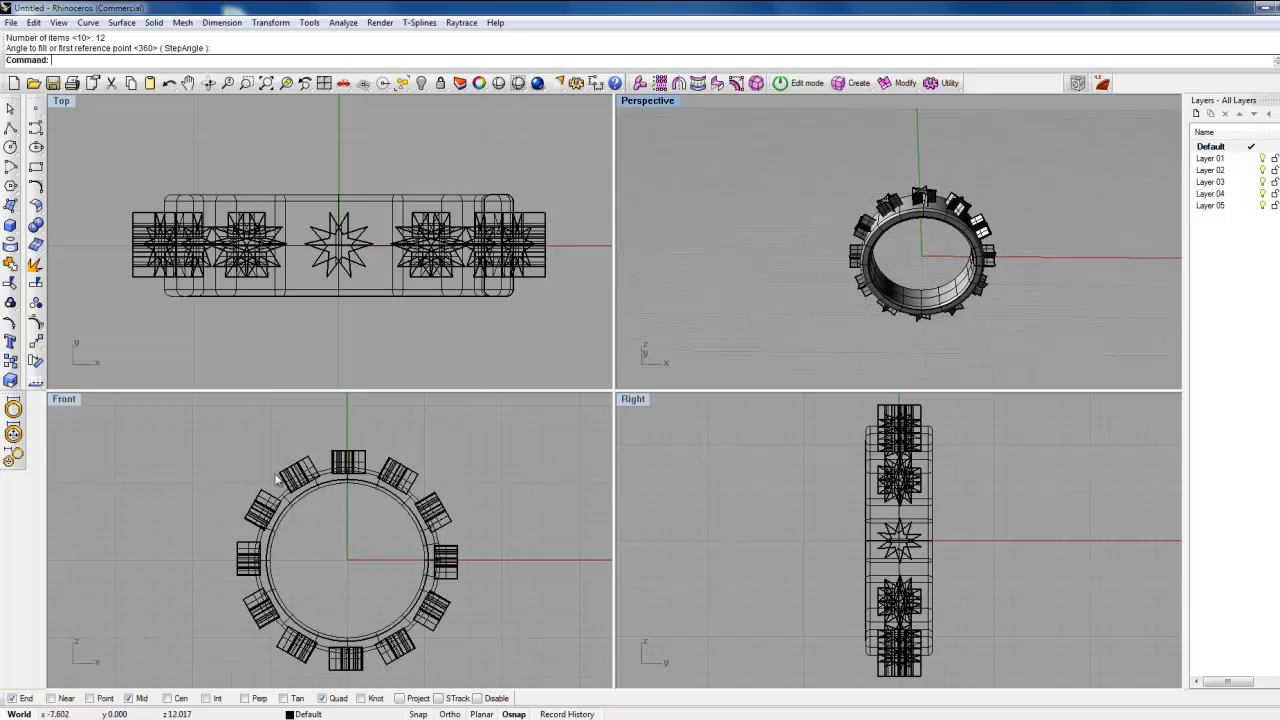
scroll(345, 473, "up", 6)
scroll(345, 473, "up", 1)
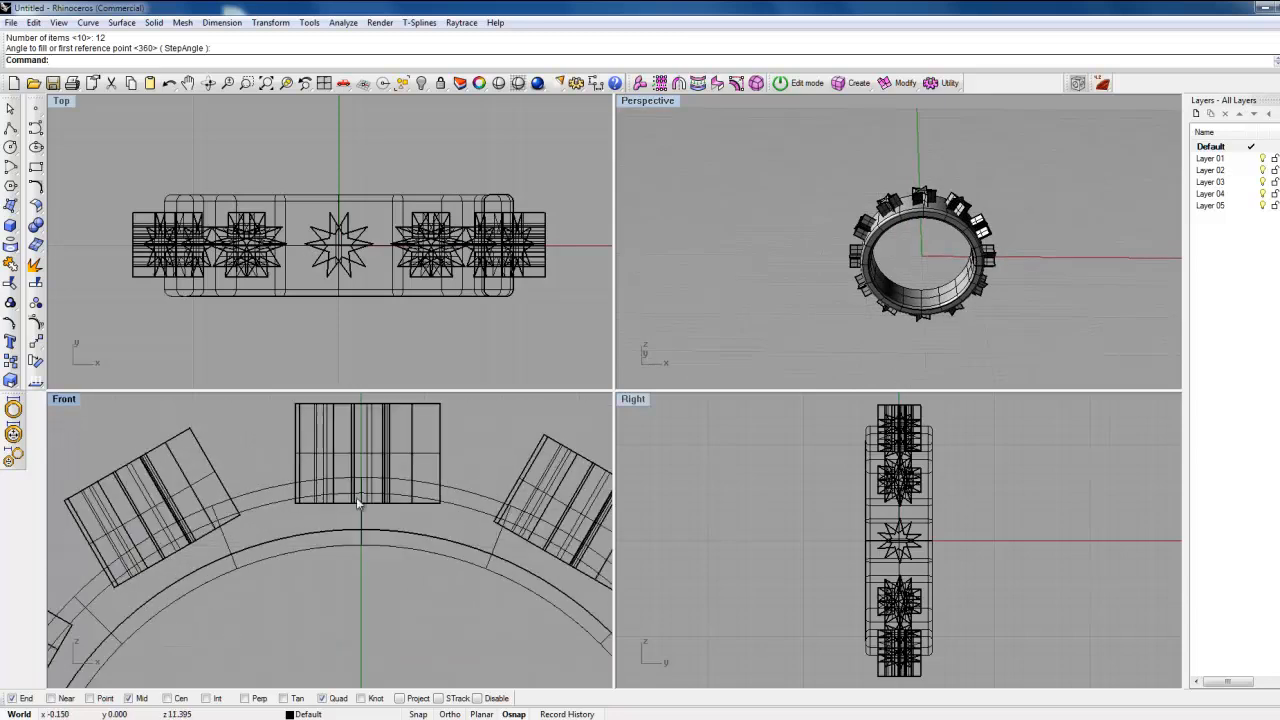
scroll(322, 489, "down", 8)
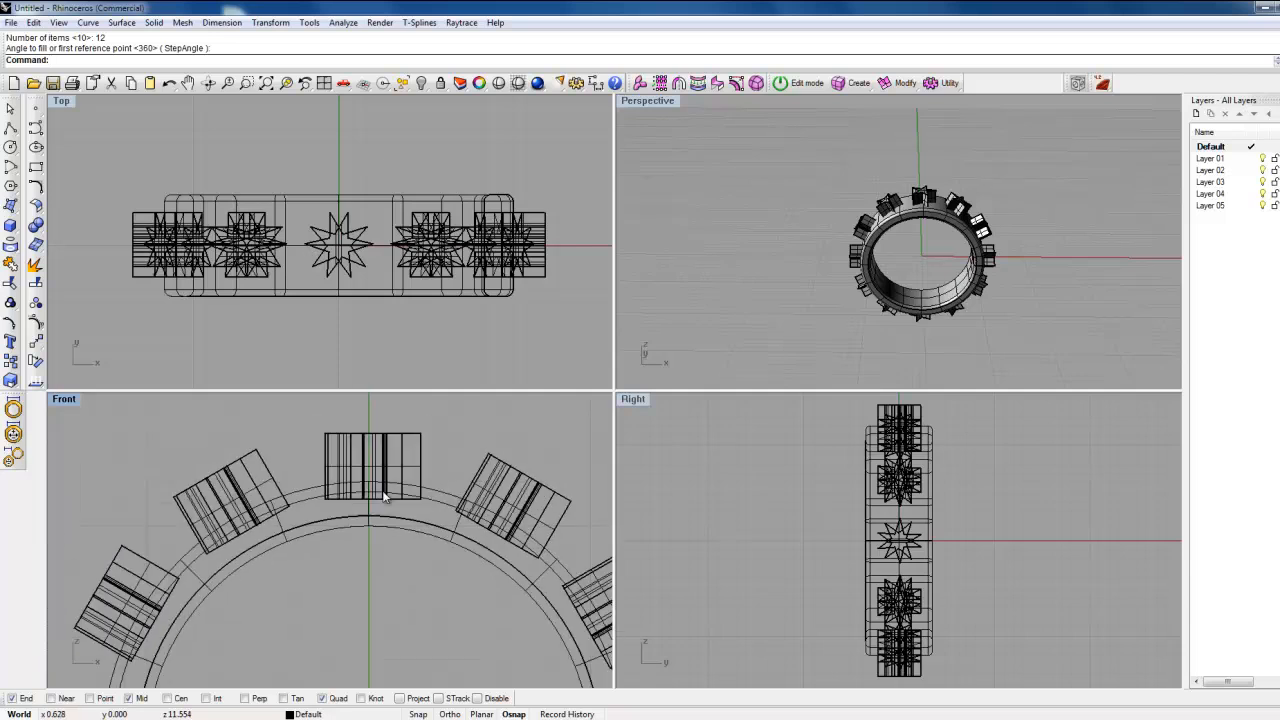
scroll(375, 570, "down", 3)
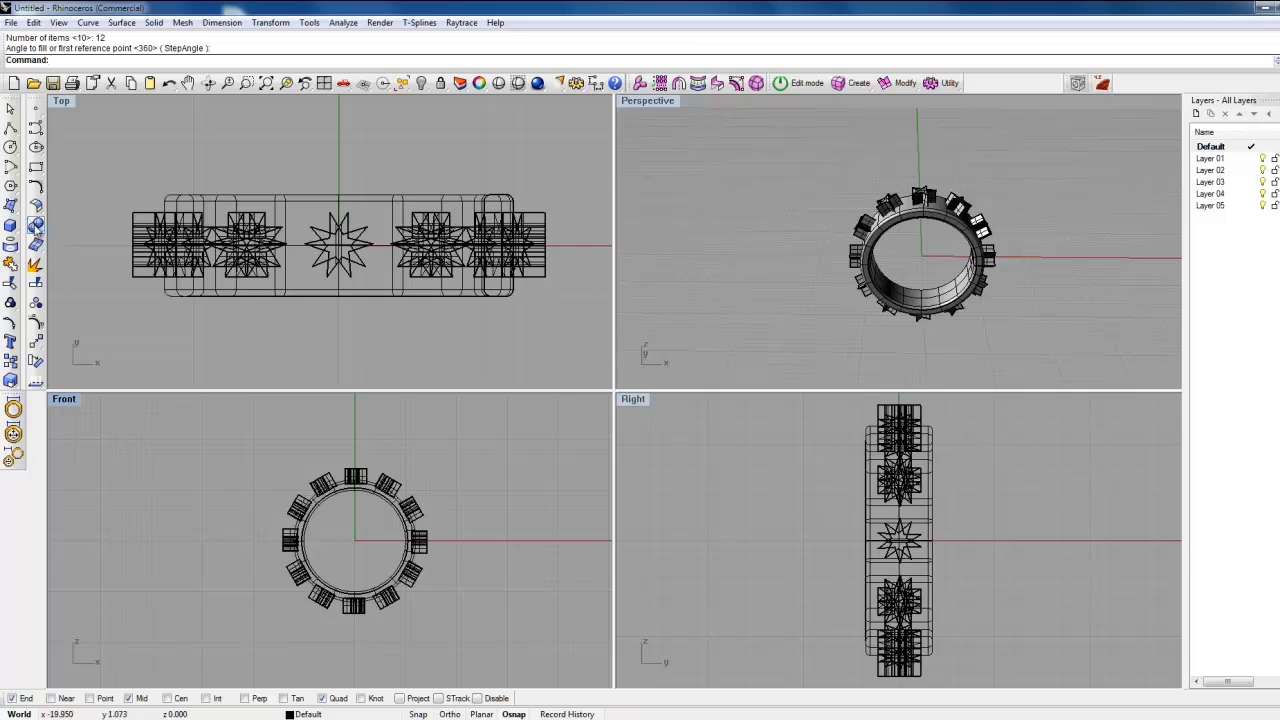
left_click(37, 229)
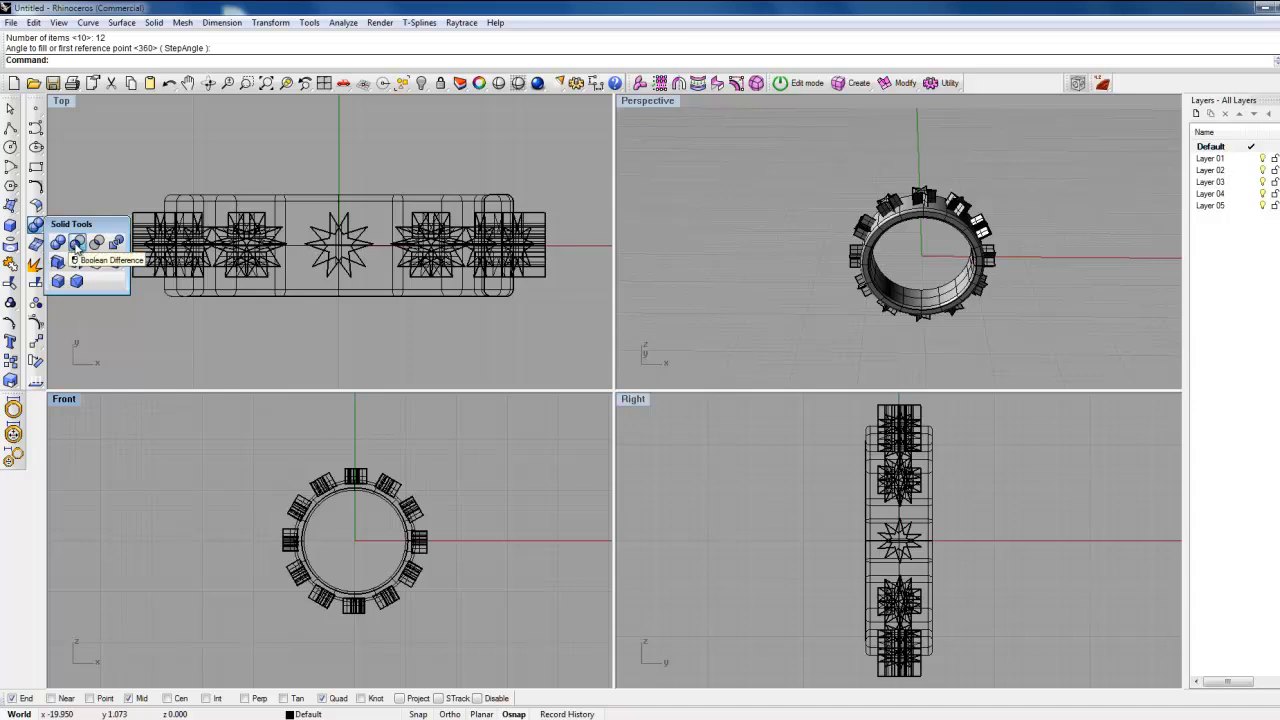
left_click(76, 243)
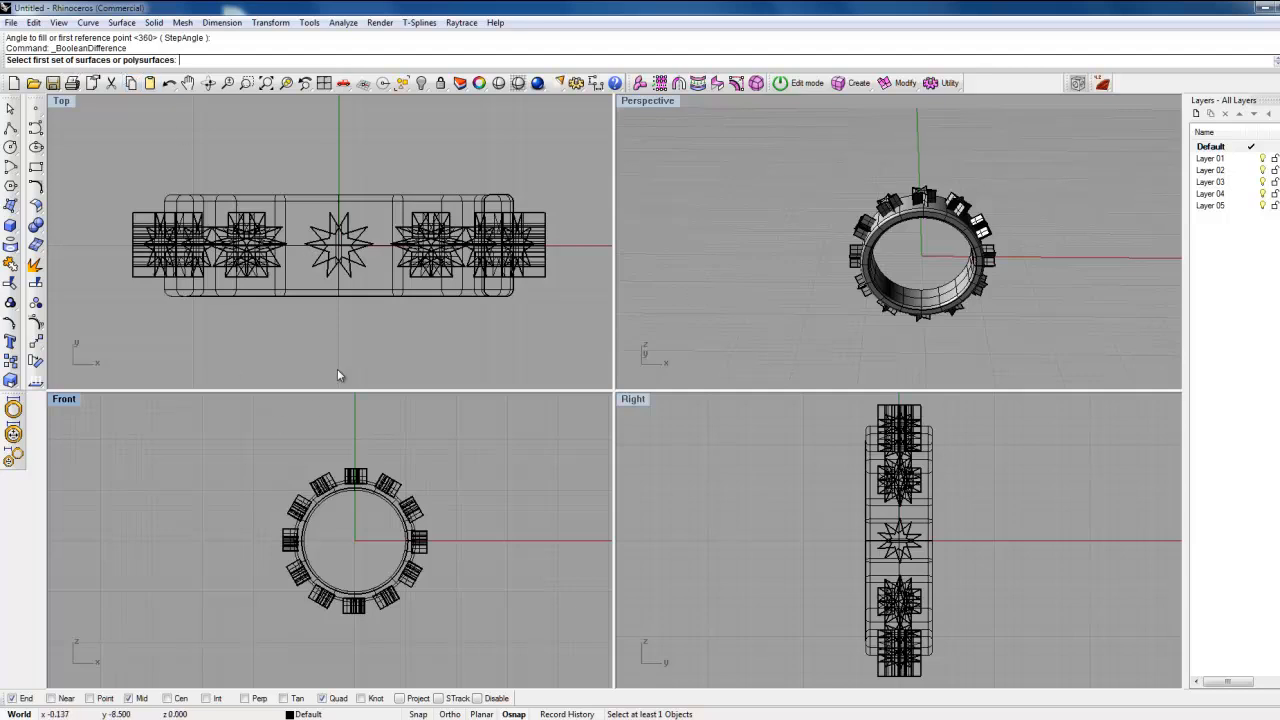
left_click(304, 292)
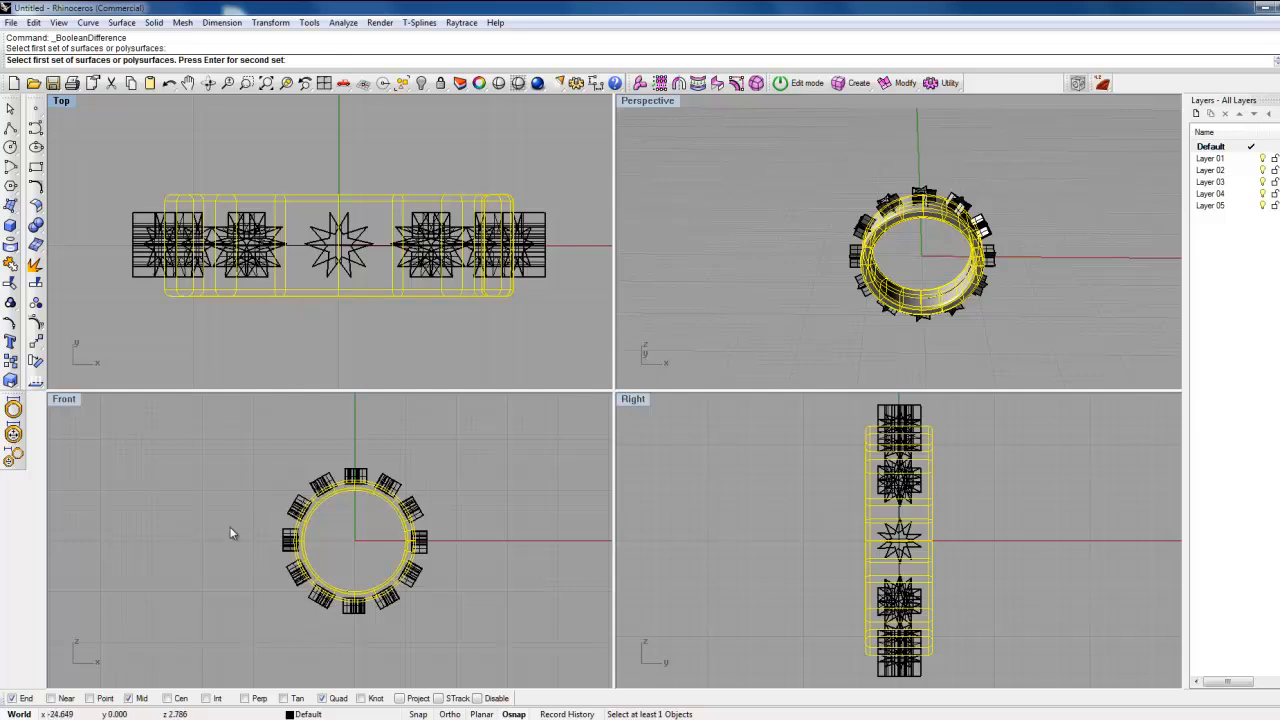
left_click(362, 478)
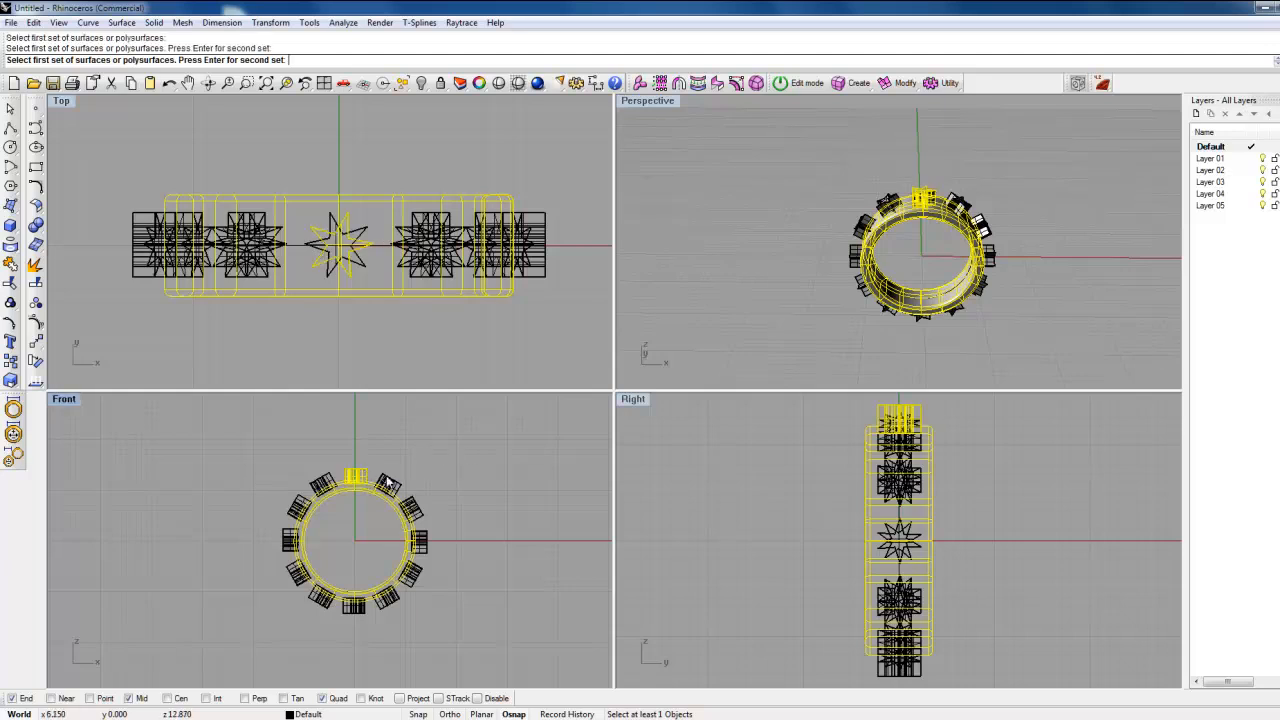
left_click(388, 484)
left_click(414, 508)
left_click(420, 541)
left_click(417, 586)
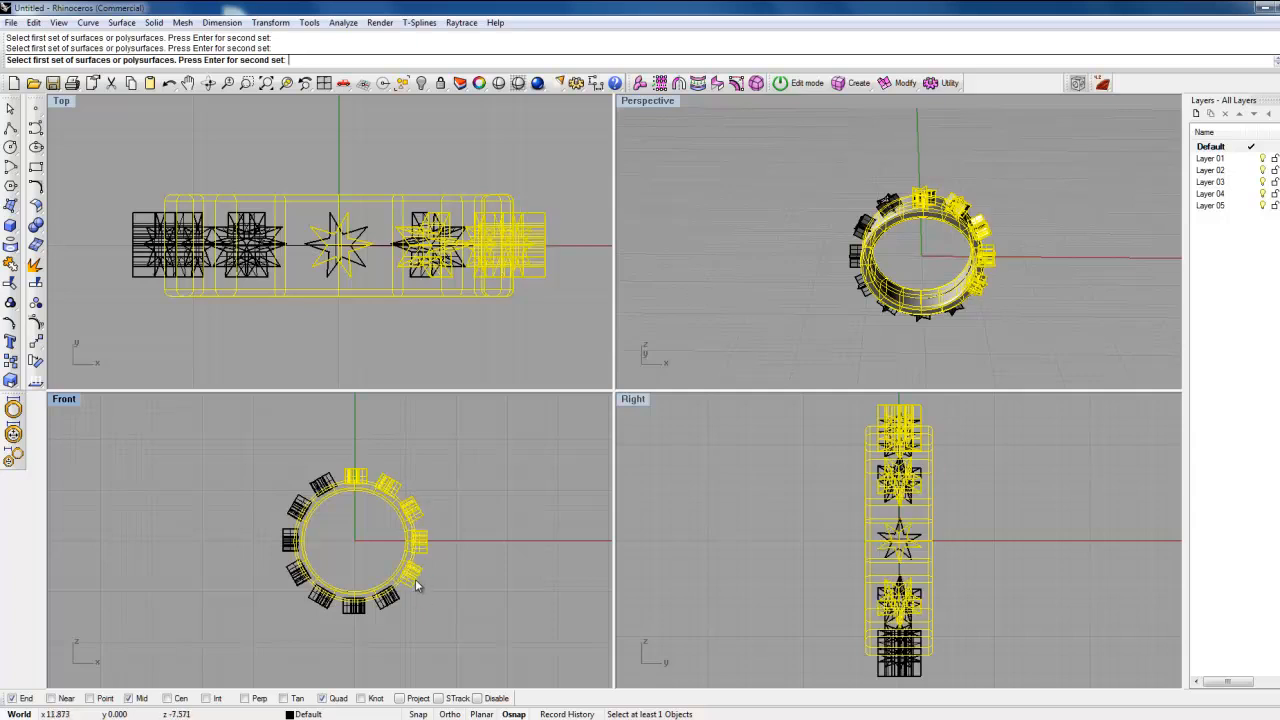
left_click(389, 603)
left_click(353, 607)
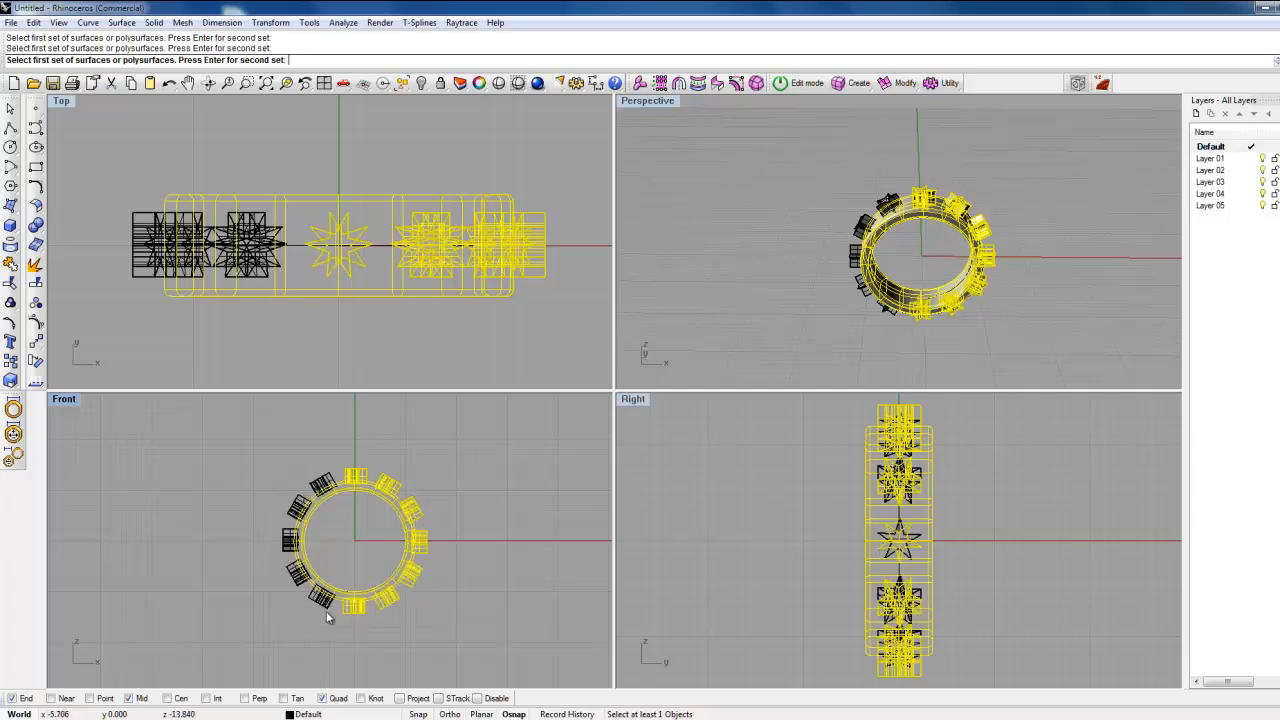
left_click(324, 602)
left_click(296, 578)
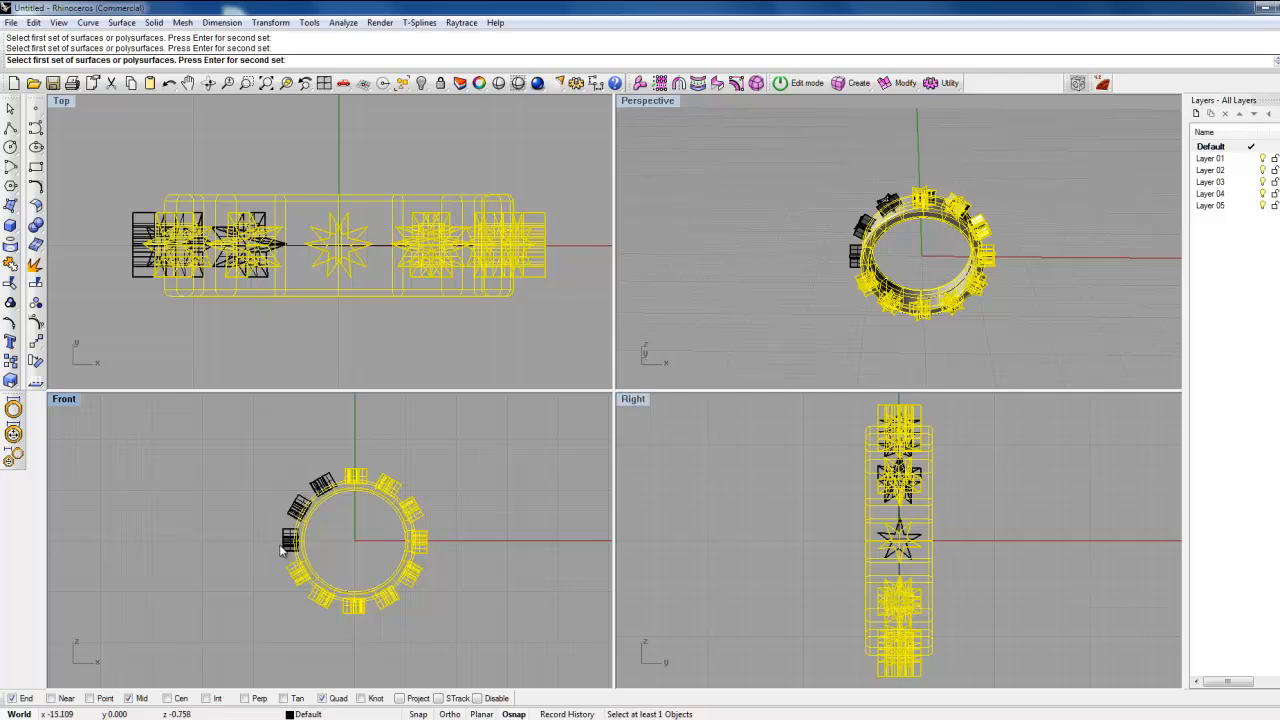
left_click(284, 546)
left_click(298, 508)
left_click(322, 485)
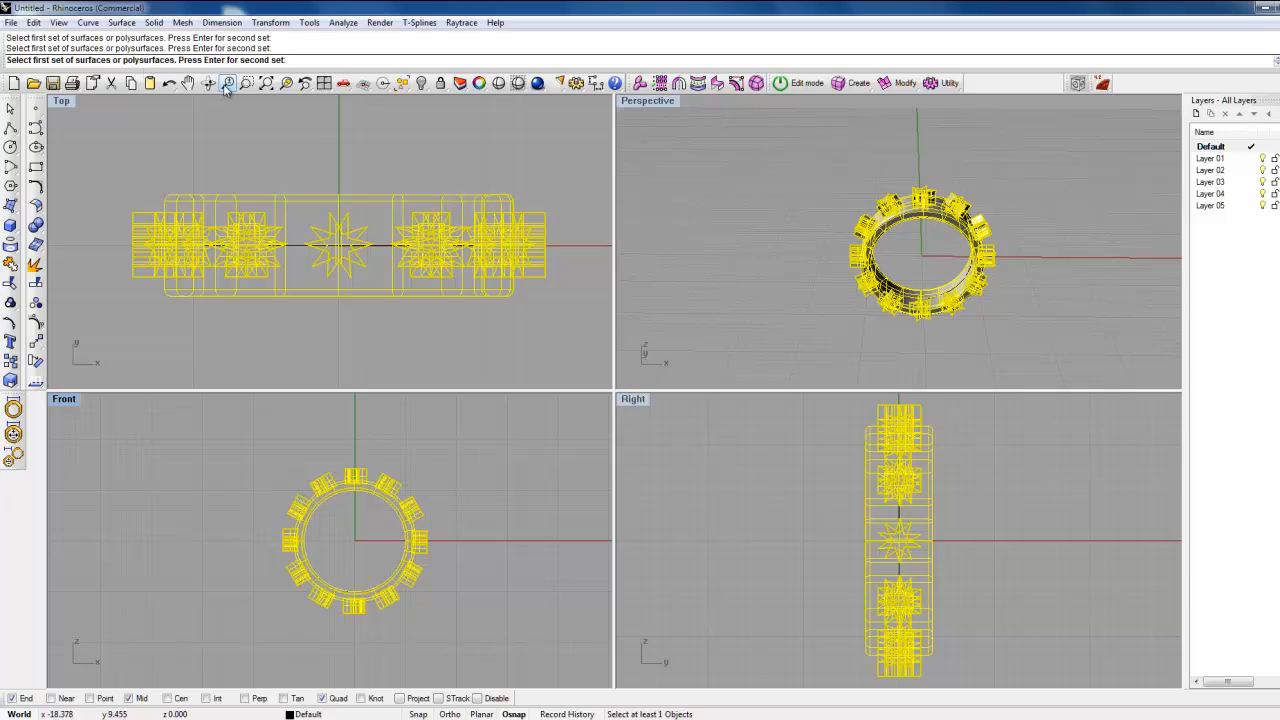
key("Escape")
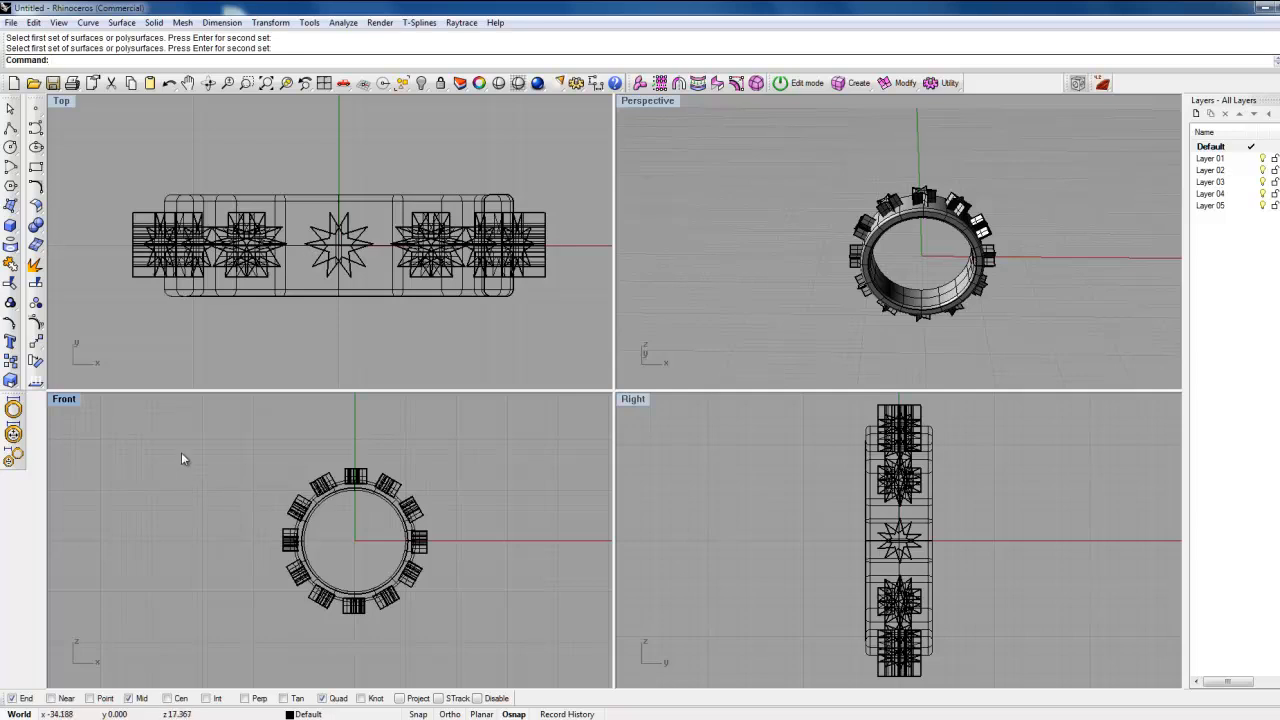
Step: Subtract all twelve star solids from the ring band with Boolean Difference, keeping DeleteInput set to Yes
key("Return")
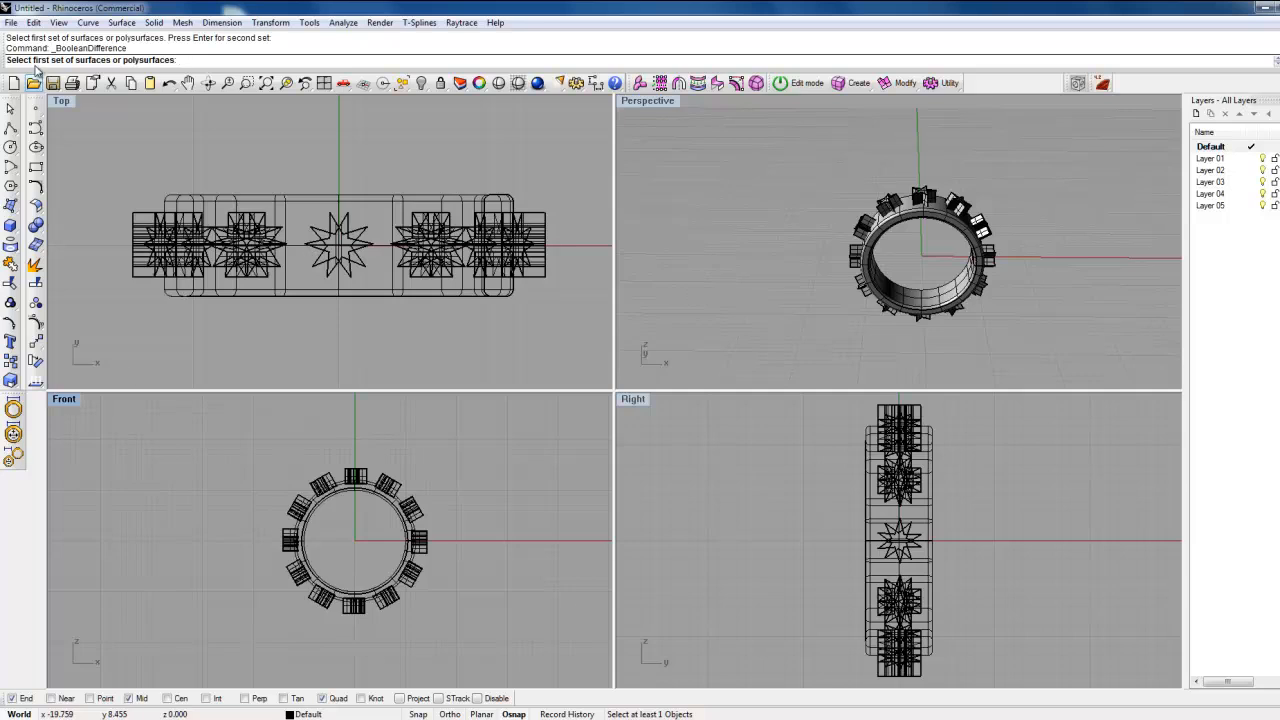
left_click(348, 496)
left_click(382, 536)
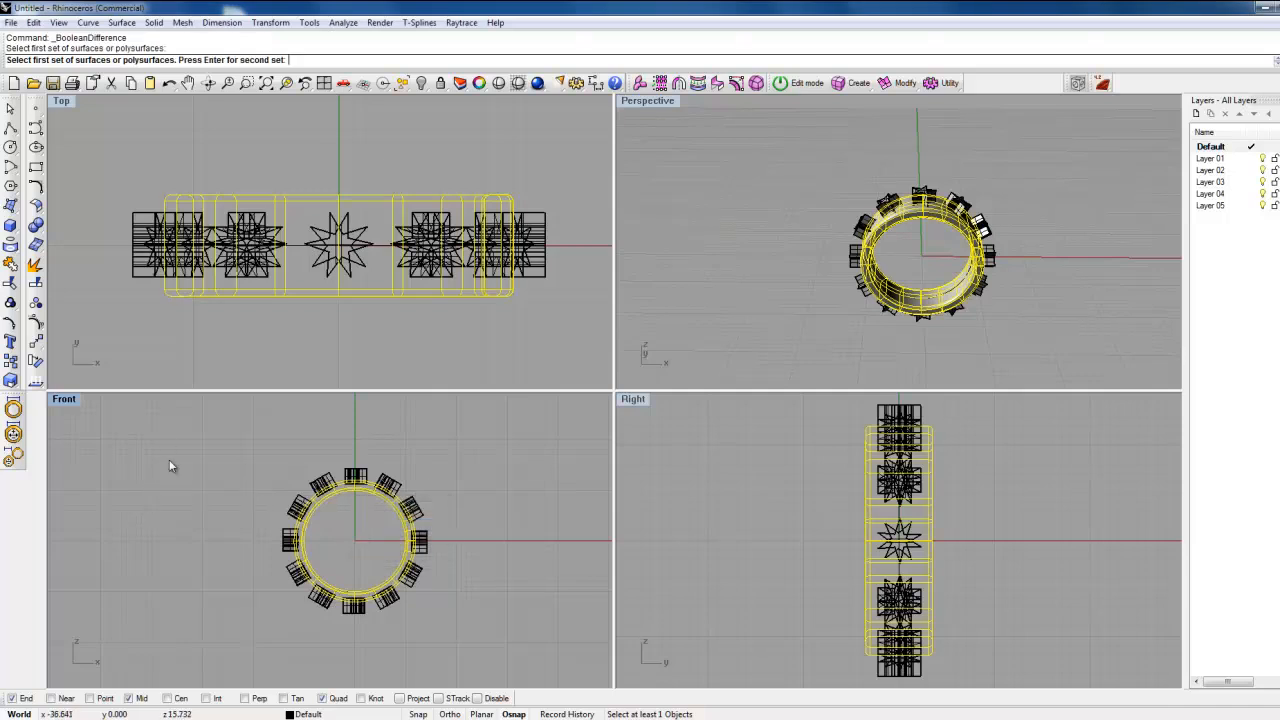
key("Return")
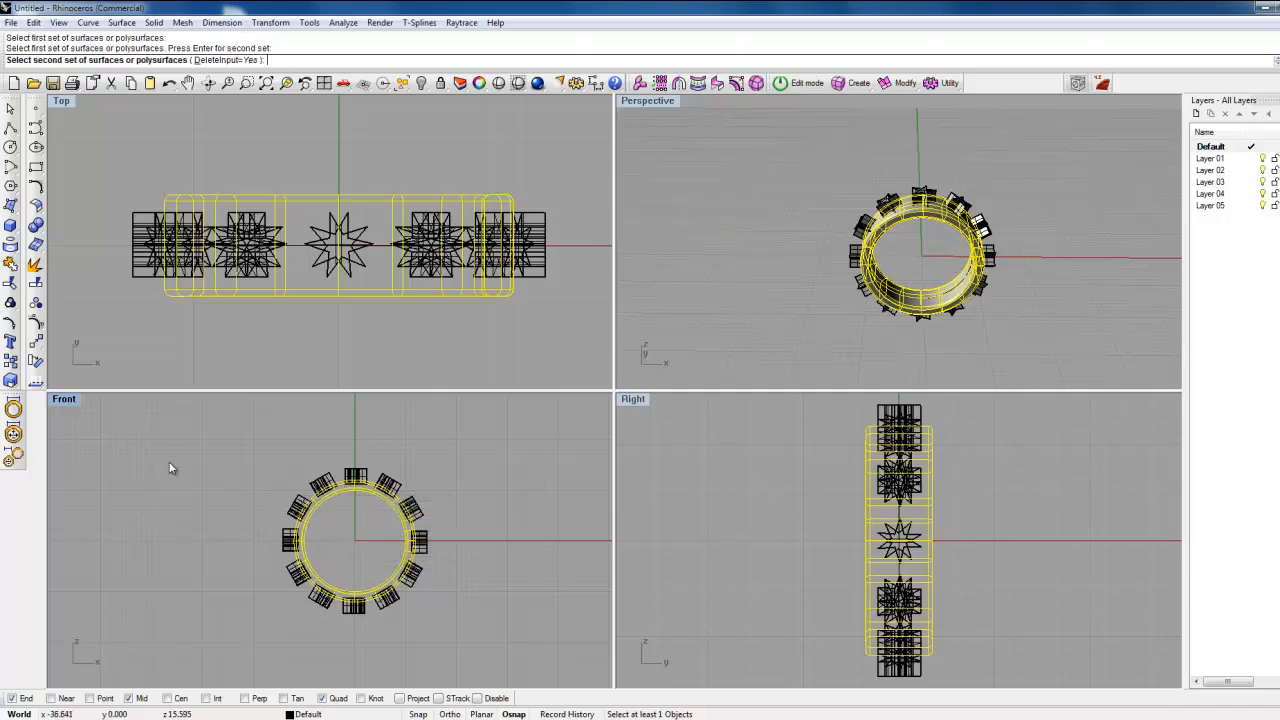
left_click(352, 474)
left_click(391, 481)
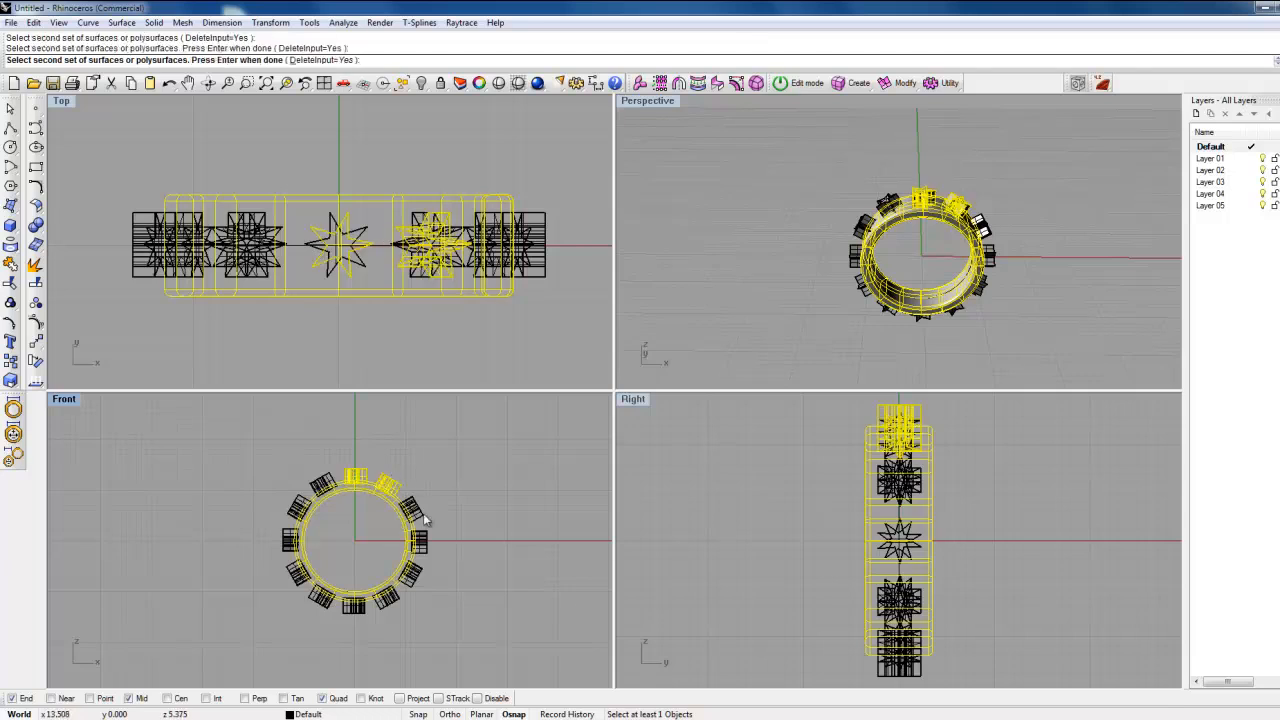
left_click(423, 520)
left_click(424, 546)
left_click(418, 575)
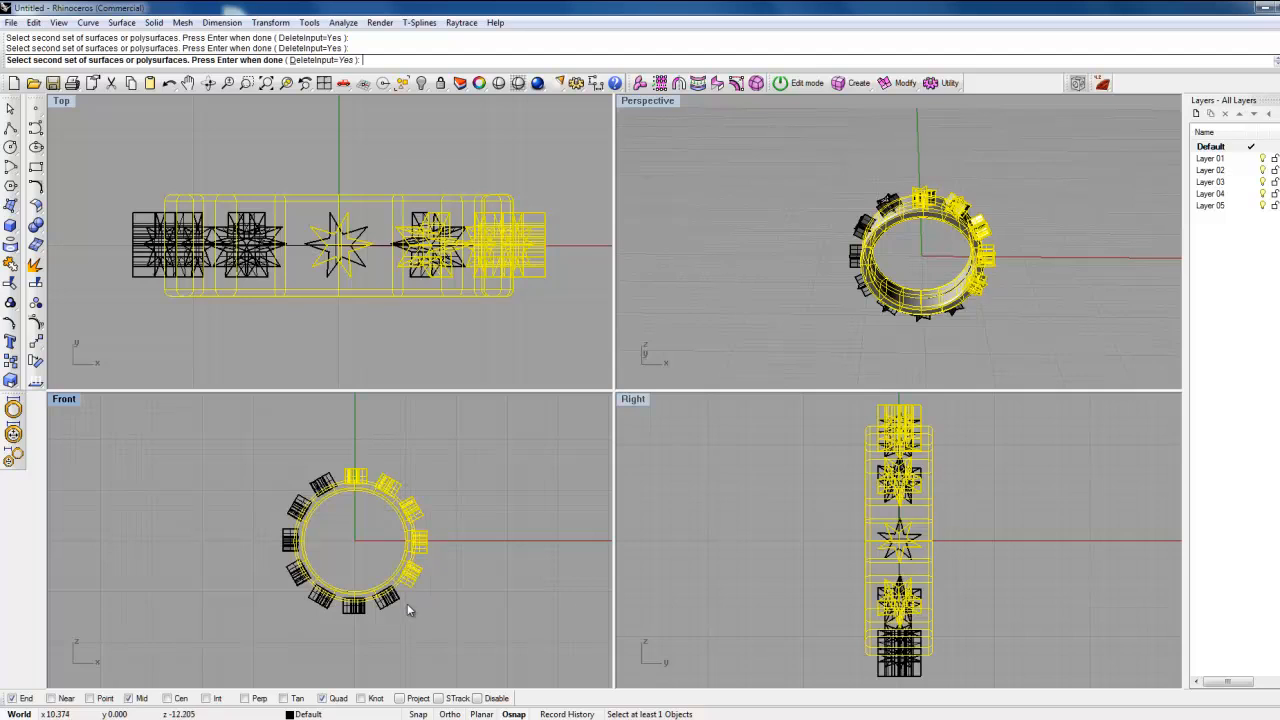
left_click(396, 601)
left_click(353, 610)
left_click(320, 598)
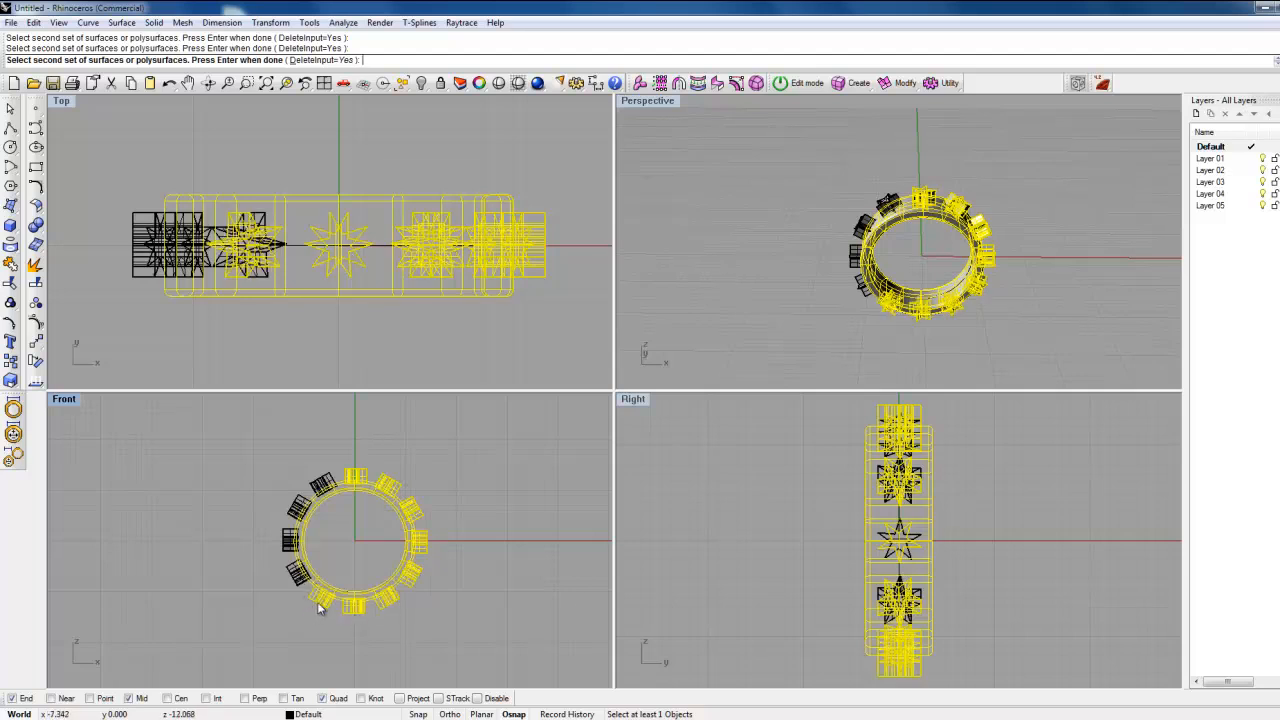
left_click(298, 578)
scroll(347, 517, "up", 4)
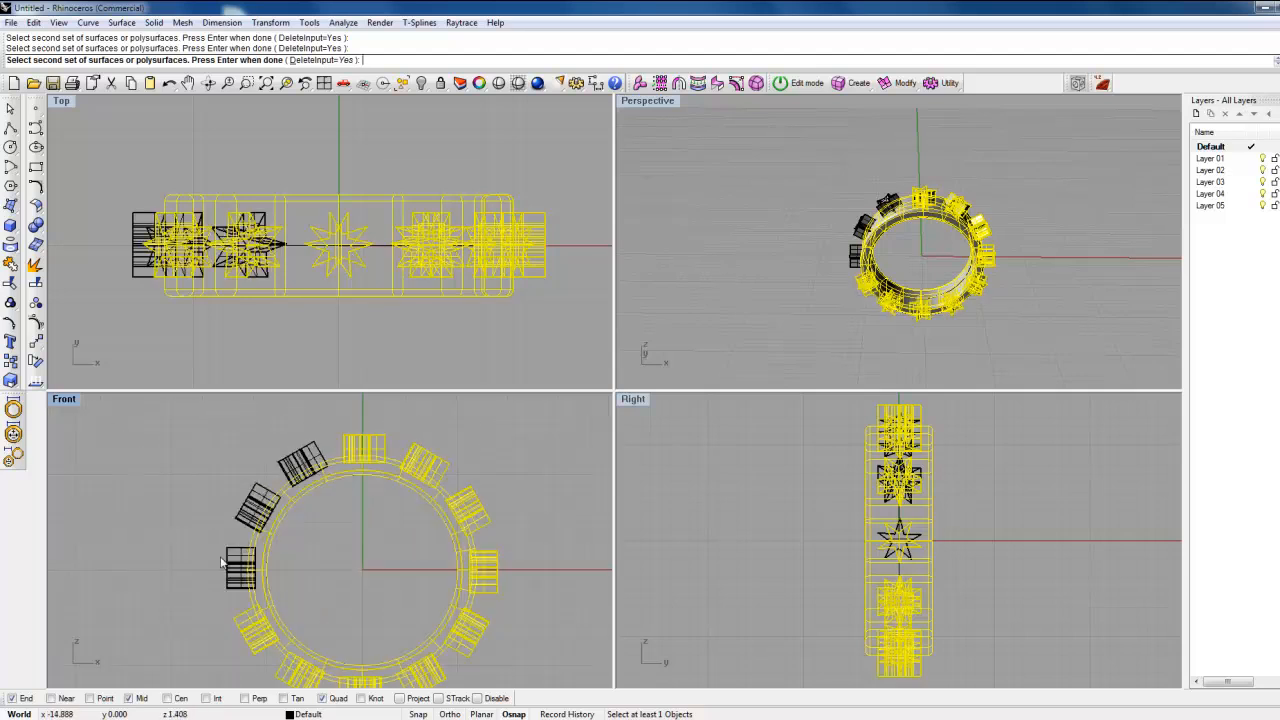
left_click(238, 566)
left_click(257, 512)
left_click(288, 480)
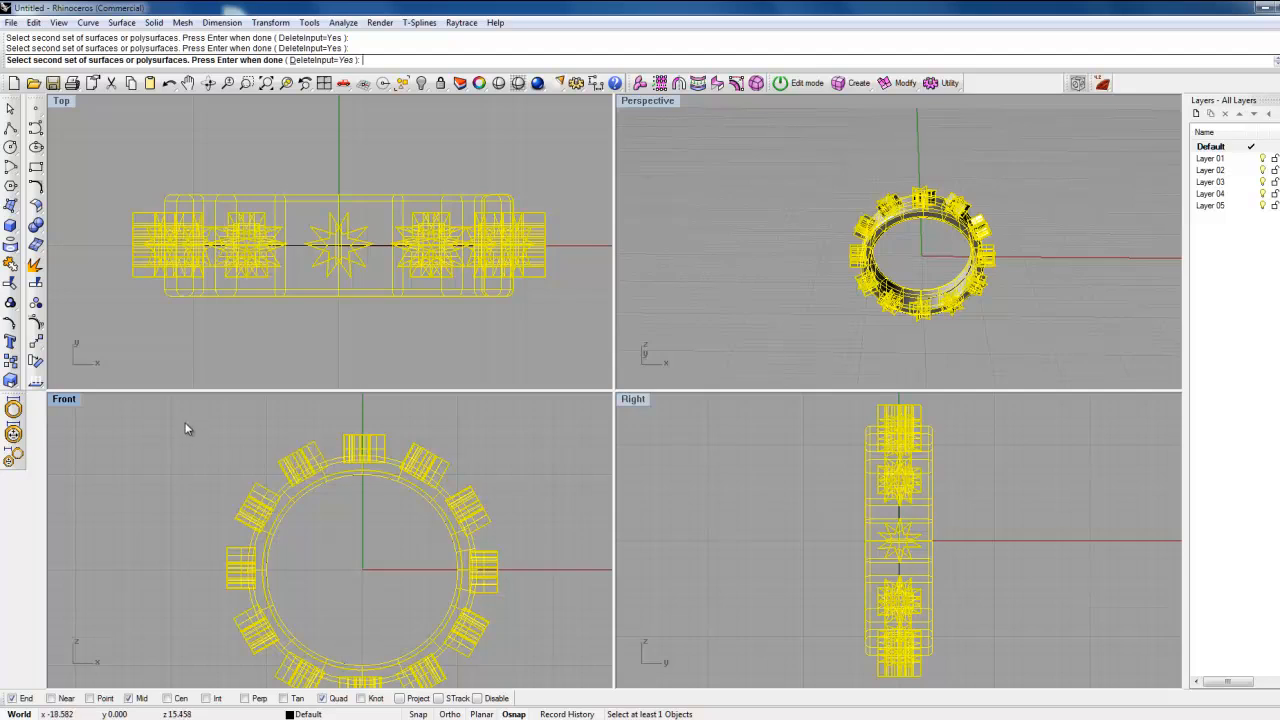
key("Return")
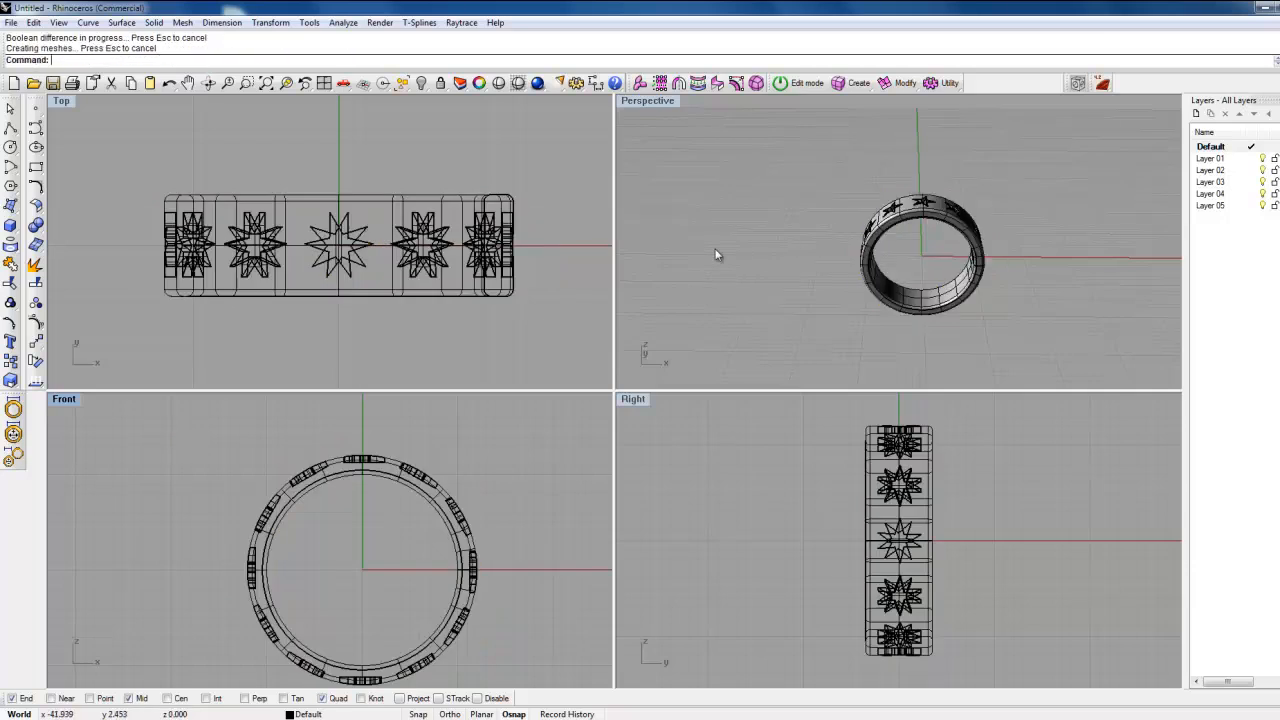
Step: Maximize the Perspective viewport and inspect the star-shaped recesses around the band up close
double_click(645, 101)
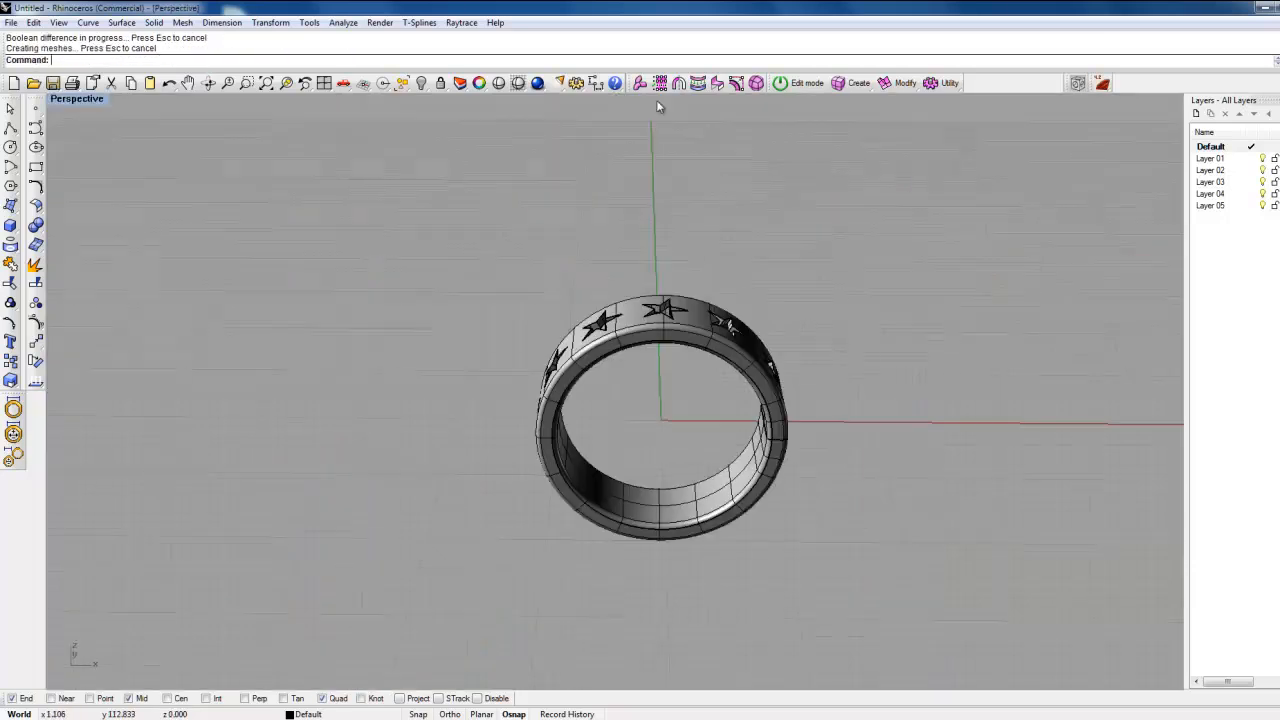
right_click_drag(712, 271, 925, 636)
scroll(644, 424, "up", 6)
scroll(925, 636, "up", 2)
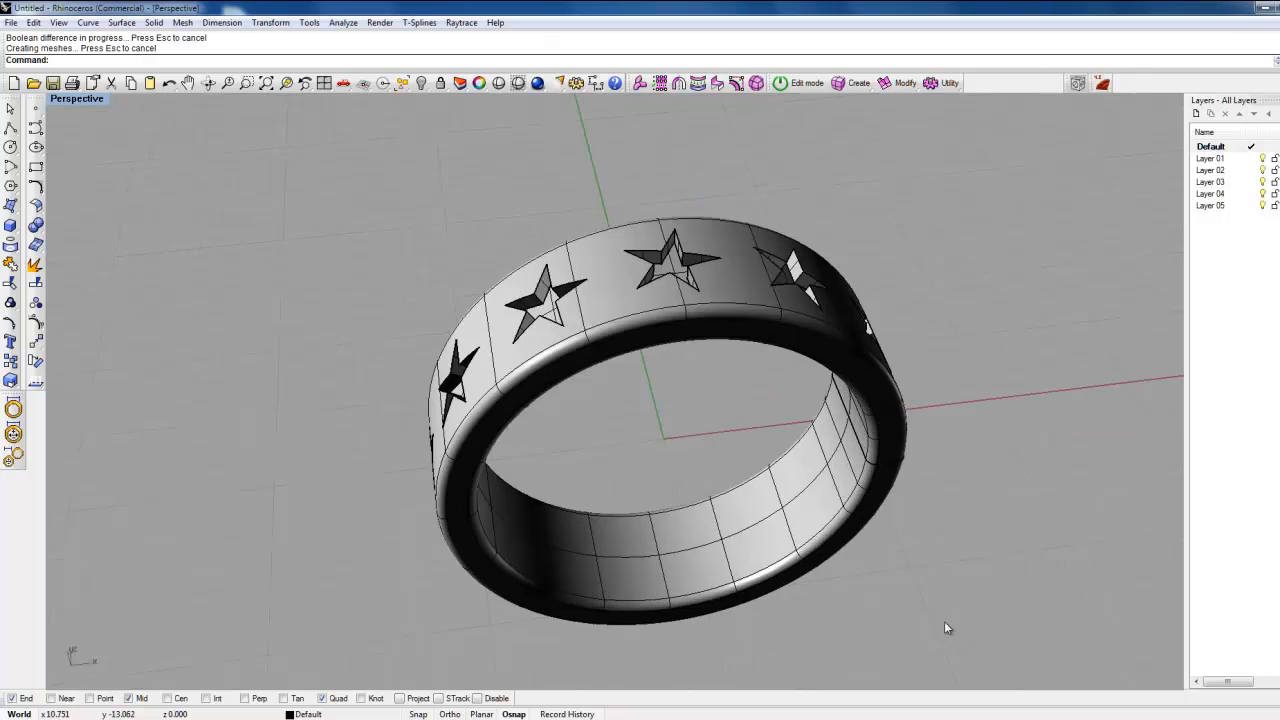
Step: Apply an Environment Map surface analysis to the whole ring band with its star recesses
left_click(343, 22)
mouse_move(355, 72)
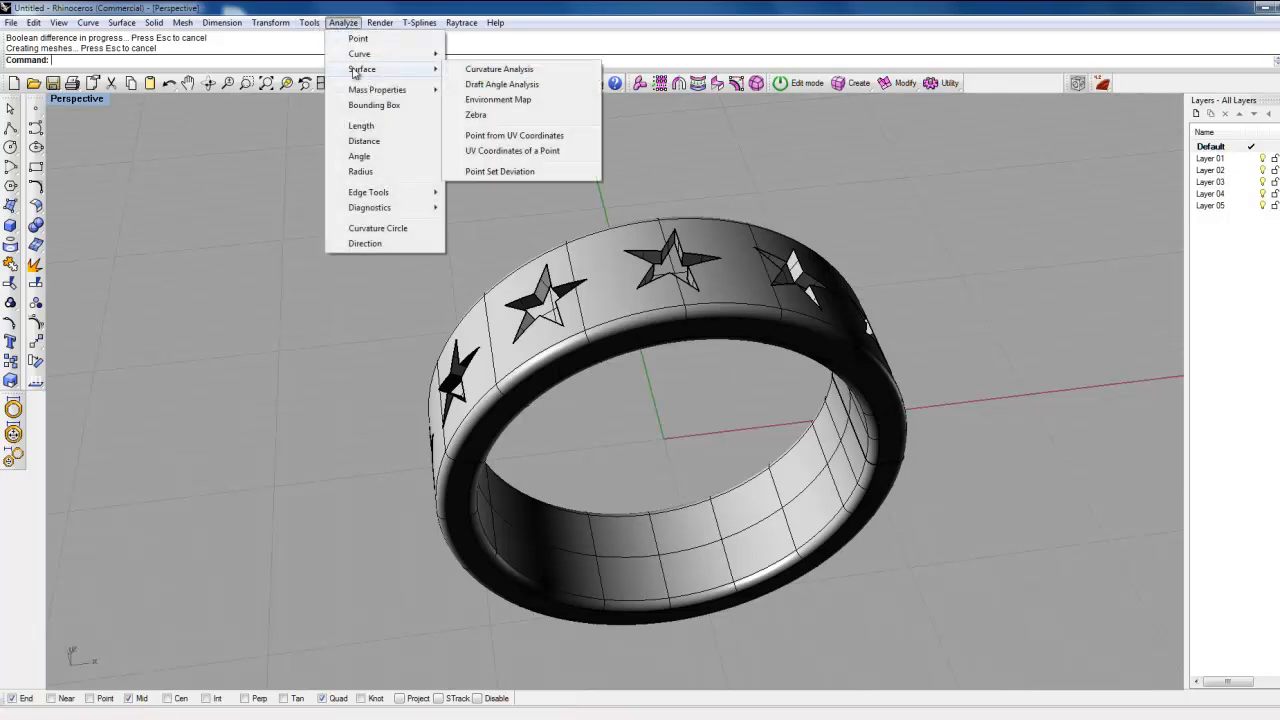
left_click(490, 100)
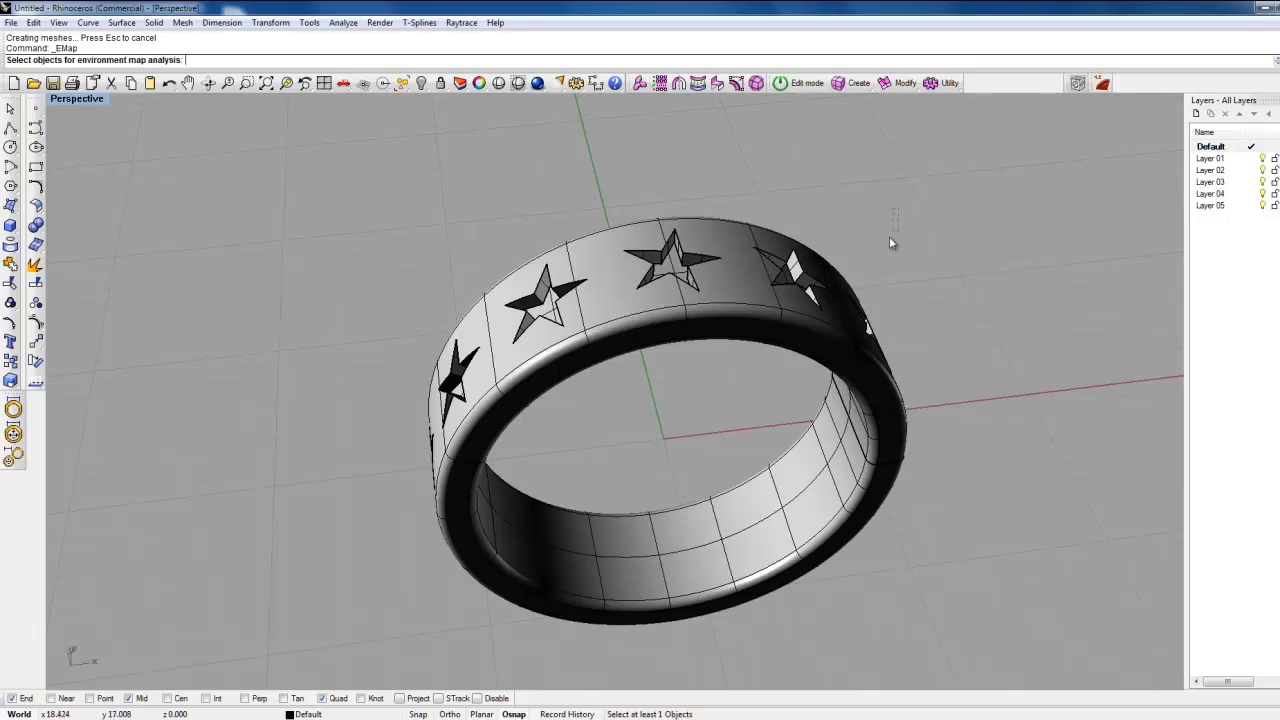
left_click_drag(795, 263, 794, 262)
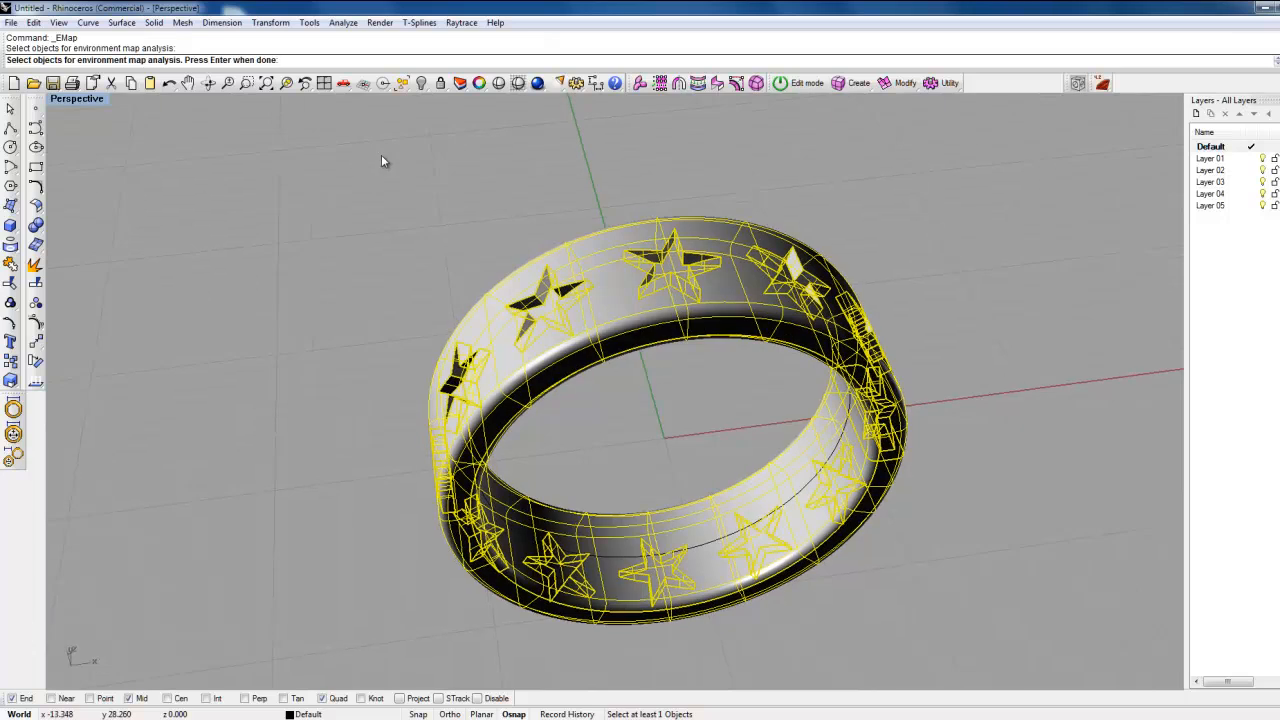
key("Return")
right_click_drag(381, 160, 297, 323)
Step: Change the ring's environment map to brushed_silver and inspect the band and star recesses from all sides
left_click(112, 498)
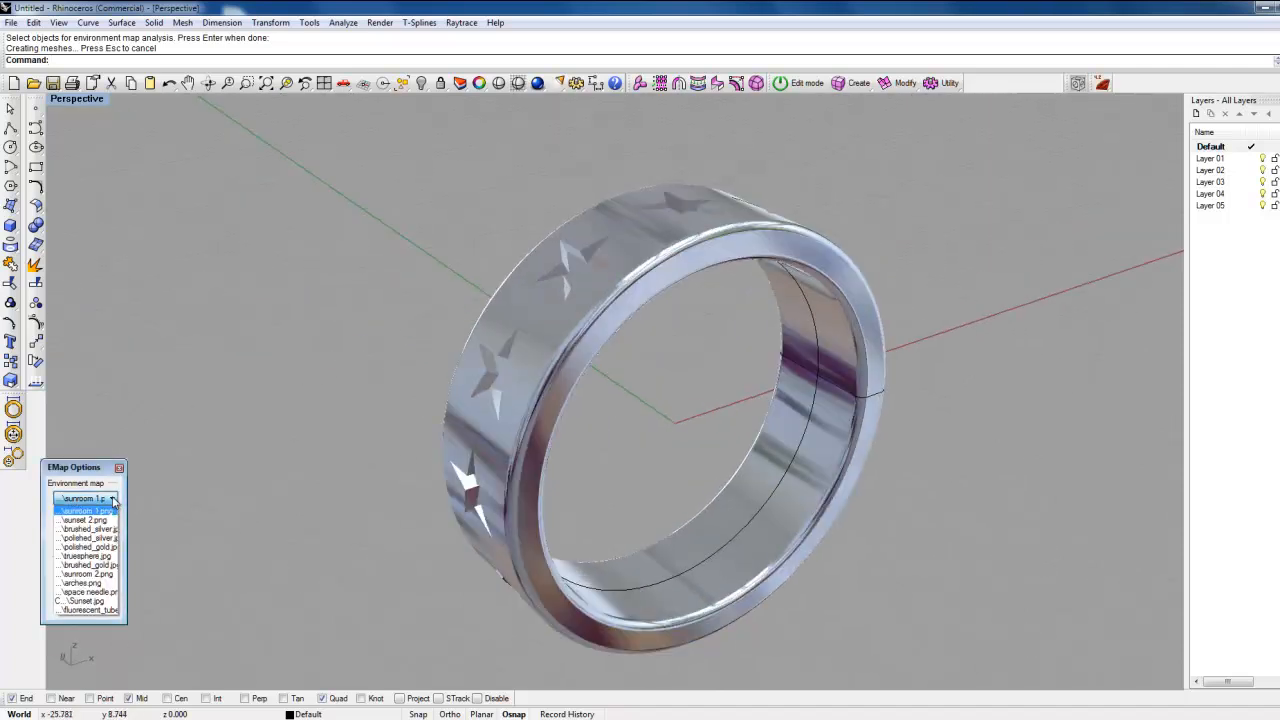
left_click(113, 528)
mouse_move(150, 525)
right_mouse_down()
mouse_move(361, 518)
mouse_move(366, 377)
mouse_move(400, 286)
mouse_move(511, 286)
mouse_move(632, 334)
mouse_move(560, 450)
mouse_move(623, 537)
mouse_move(331, 391)
mouse_move(301, 350)
right_mouse_up()
right_click_drag(735, 330, 922, 431)
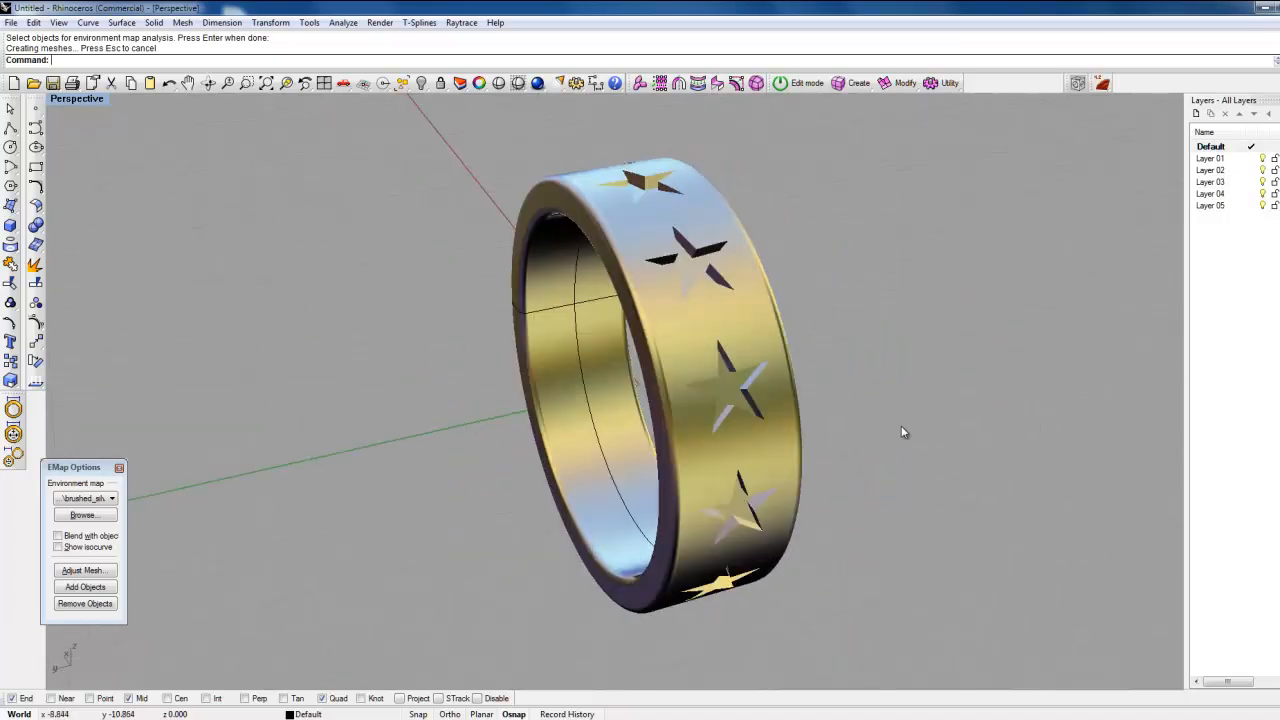
right_click_drag(768, 455, 505, 396)
right_click_drag(601, 336, 817, 419)
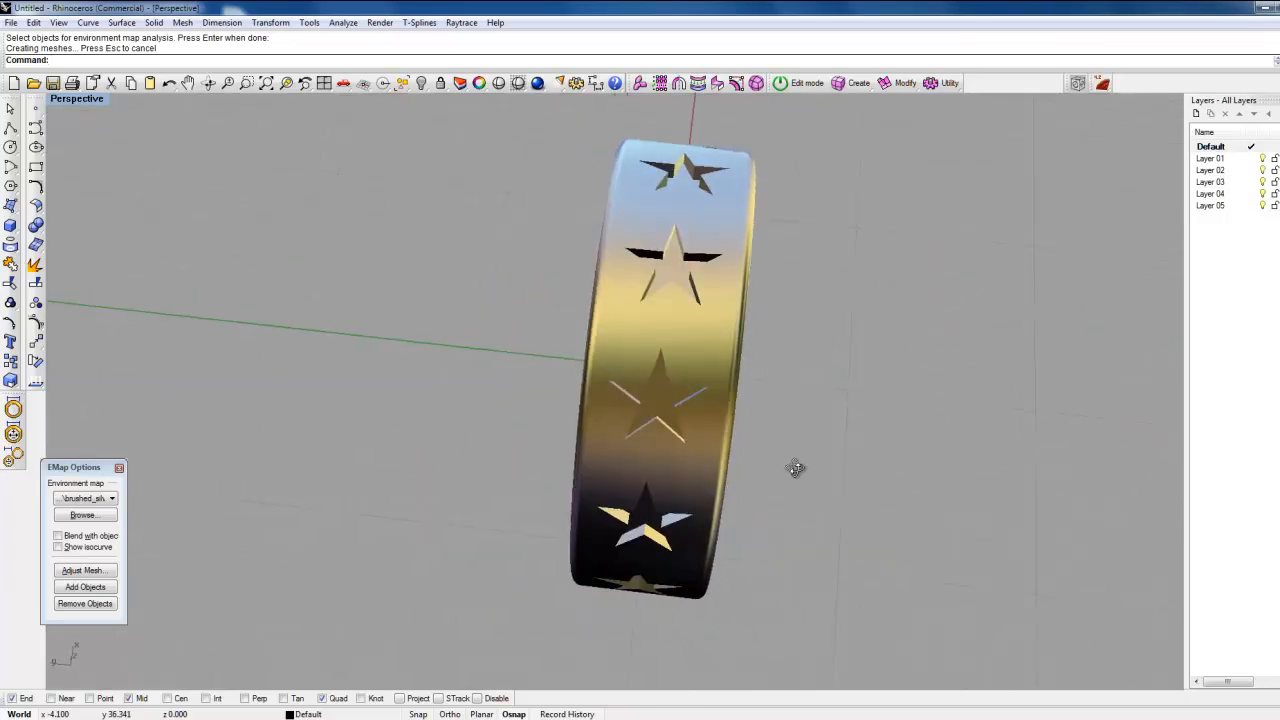
right_click_drag(760, 478, 431, 372)
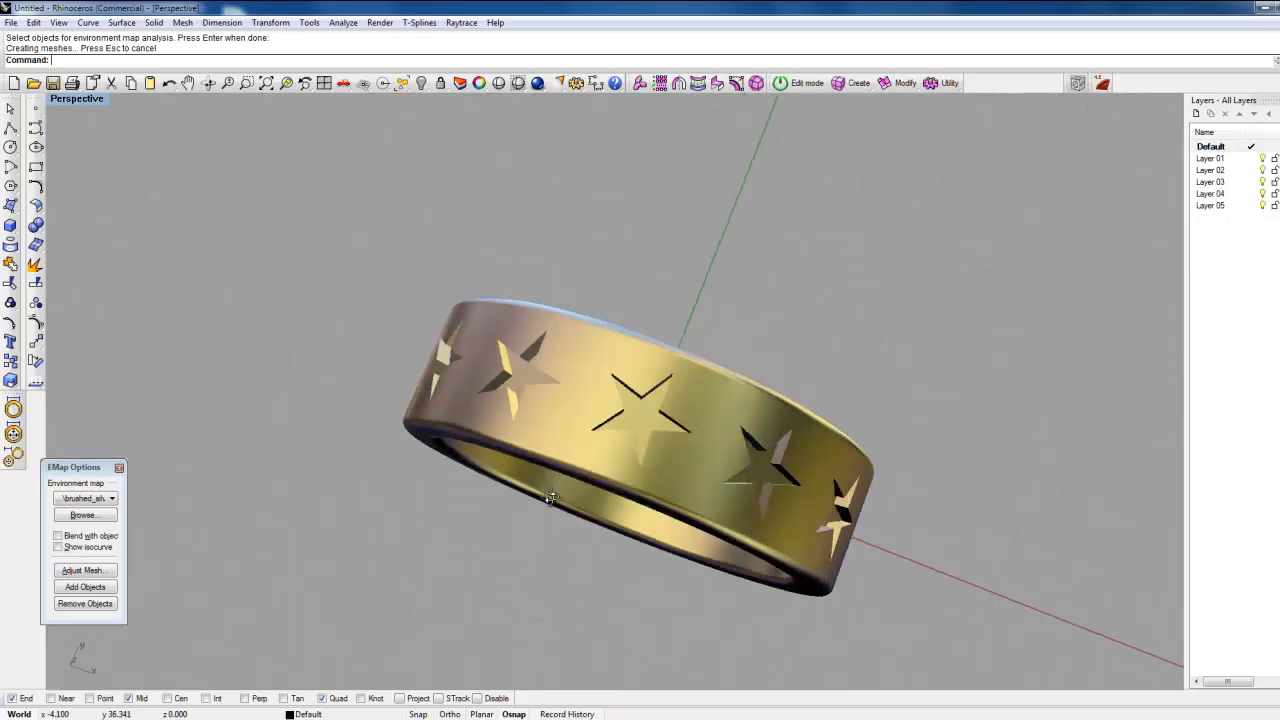
right_click_drag(270, 248, 480, 235)
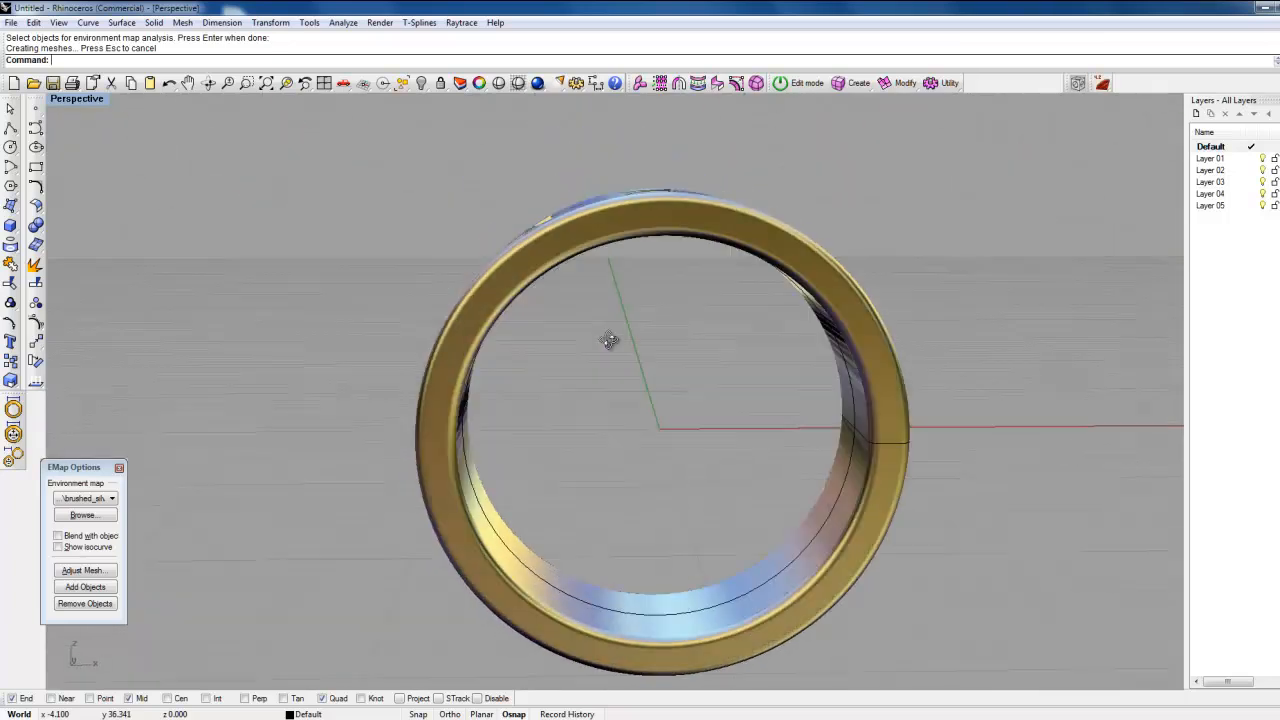